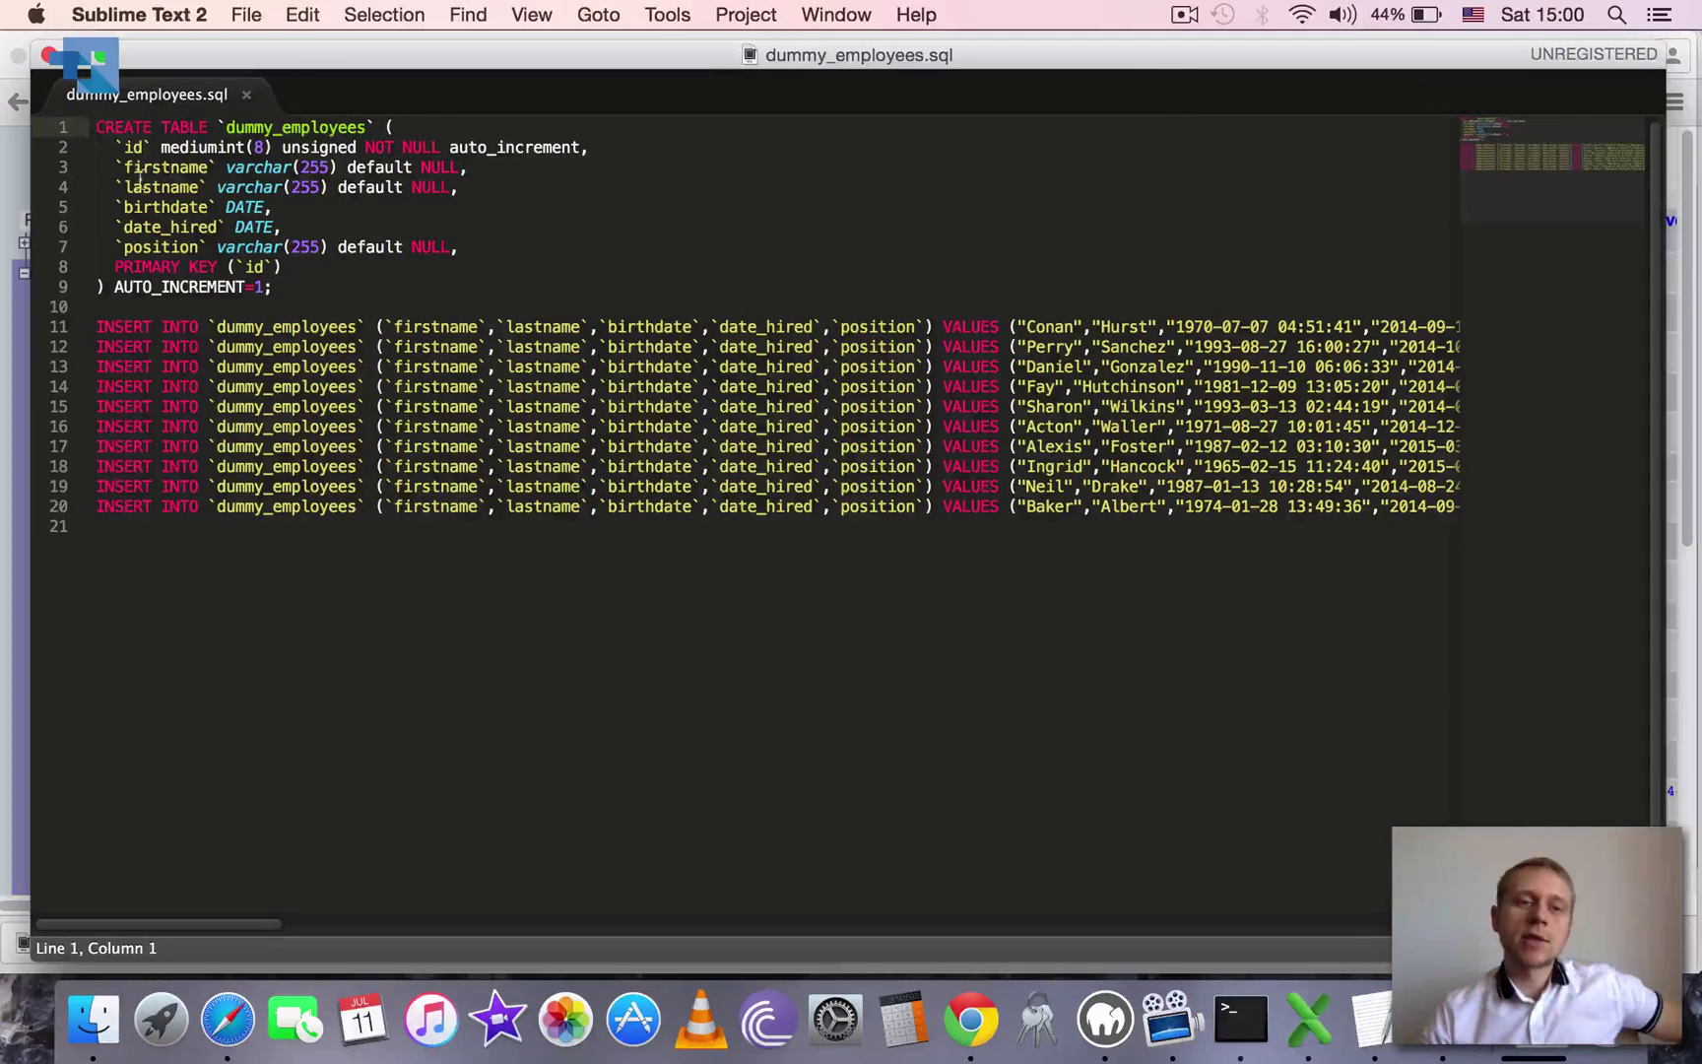
- In the SQL file, highlight the CREATE TABLE line and the first INSERT's column list
{"action": "double_click", "coordinate": [224, 127]}
{"action": "left_click", "coordinate": [97, 127], "text": "shift"}
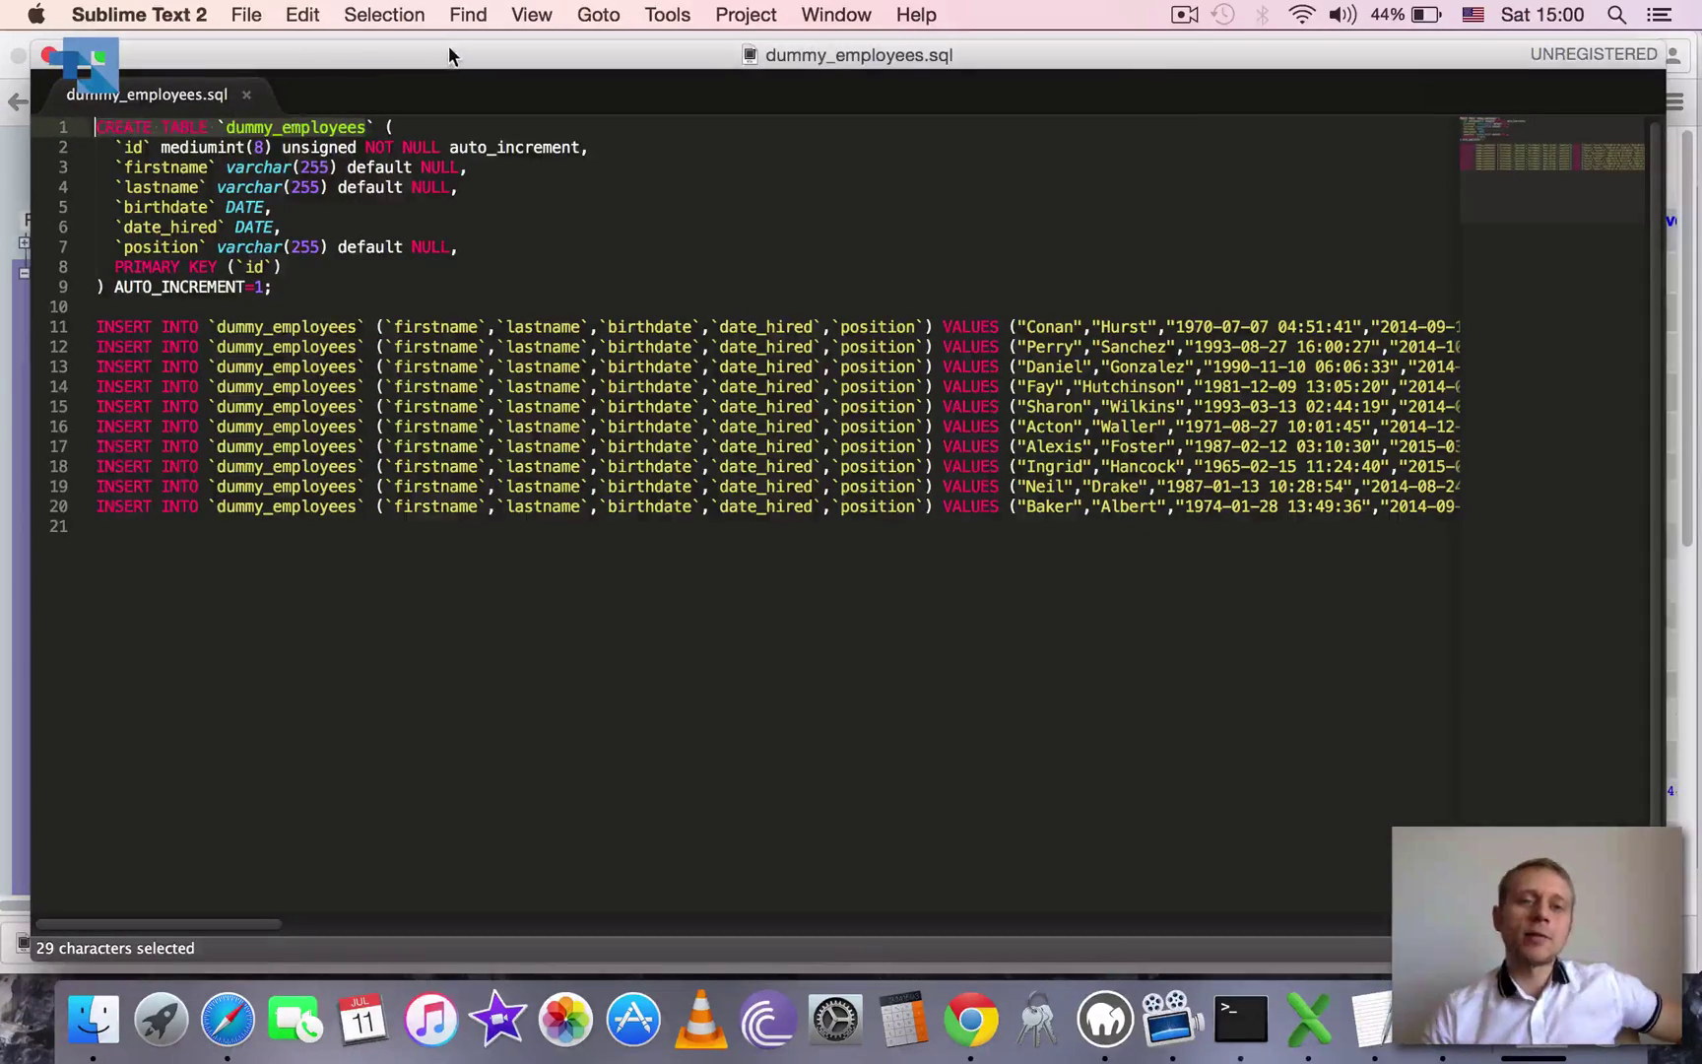
{"action": "mouse_move", "coordinate": [448, 45]}
{"action": "left_mouse_down"}
{"action": "mouse_move", "coordinate": [649, 607]}
{"action": "mouse_move", "coordinate": [457, 165]}
{"action": "mouse_move", "coordinate": [436, 48]}
{"action": "left_mouse_up"}
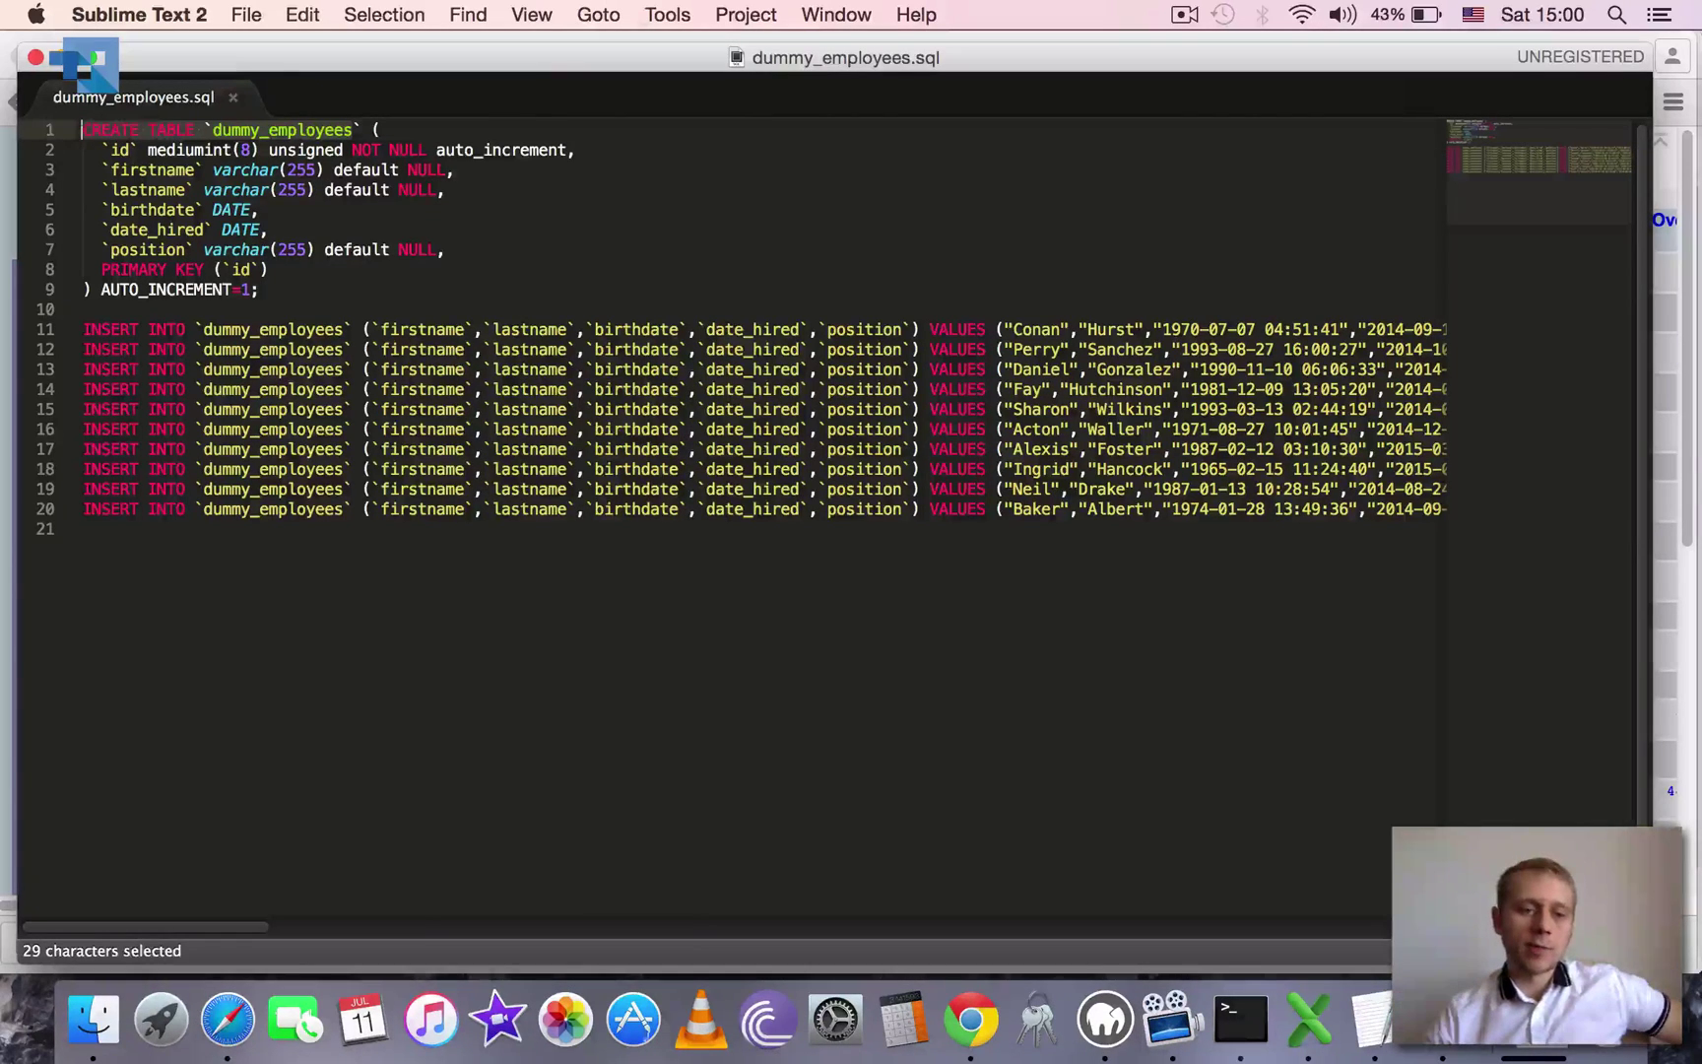
{"action": "left_click", "coordinate": [100, 328]}
{"action": "key", "text": "super+Left"}
{"action": "key", "text": "shift+alt+Right"}
{"action": "key", "text": "shift+alt+Right"}
{"action": "key", "text": "shift+alt+Right"}
{"action": "key", "text": "shift+alt+Right"}
{"action": "key", "text": "shift+alt+Right"}
{"action": "key", "text": "shift+alt+Right"}
{"action": "key", "text": "shift+alt+Right"}
{"action": "key", "text": "shift+alt+Right"}
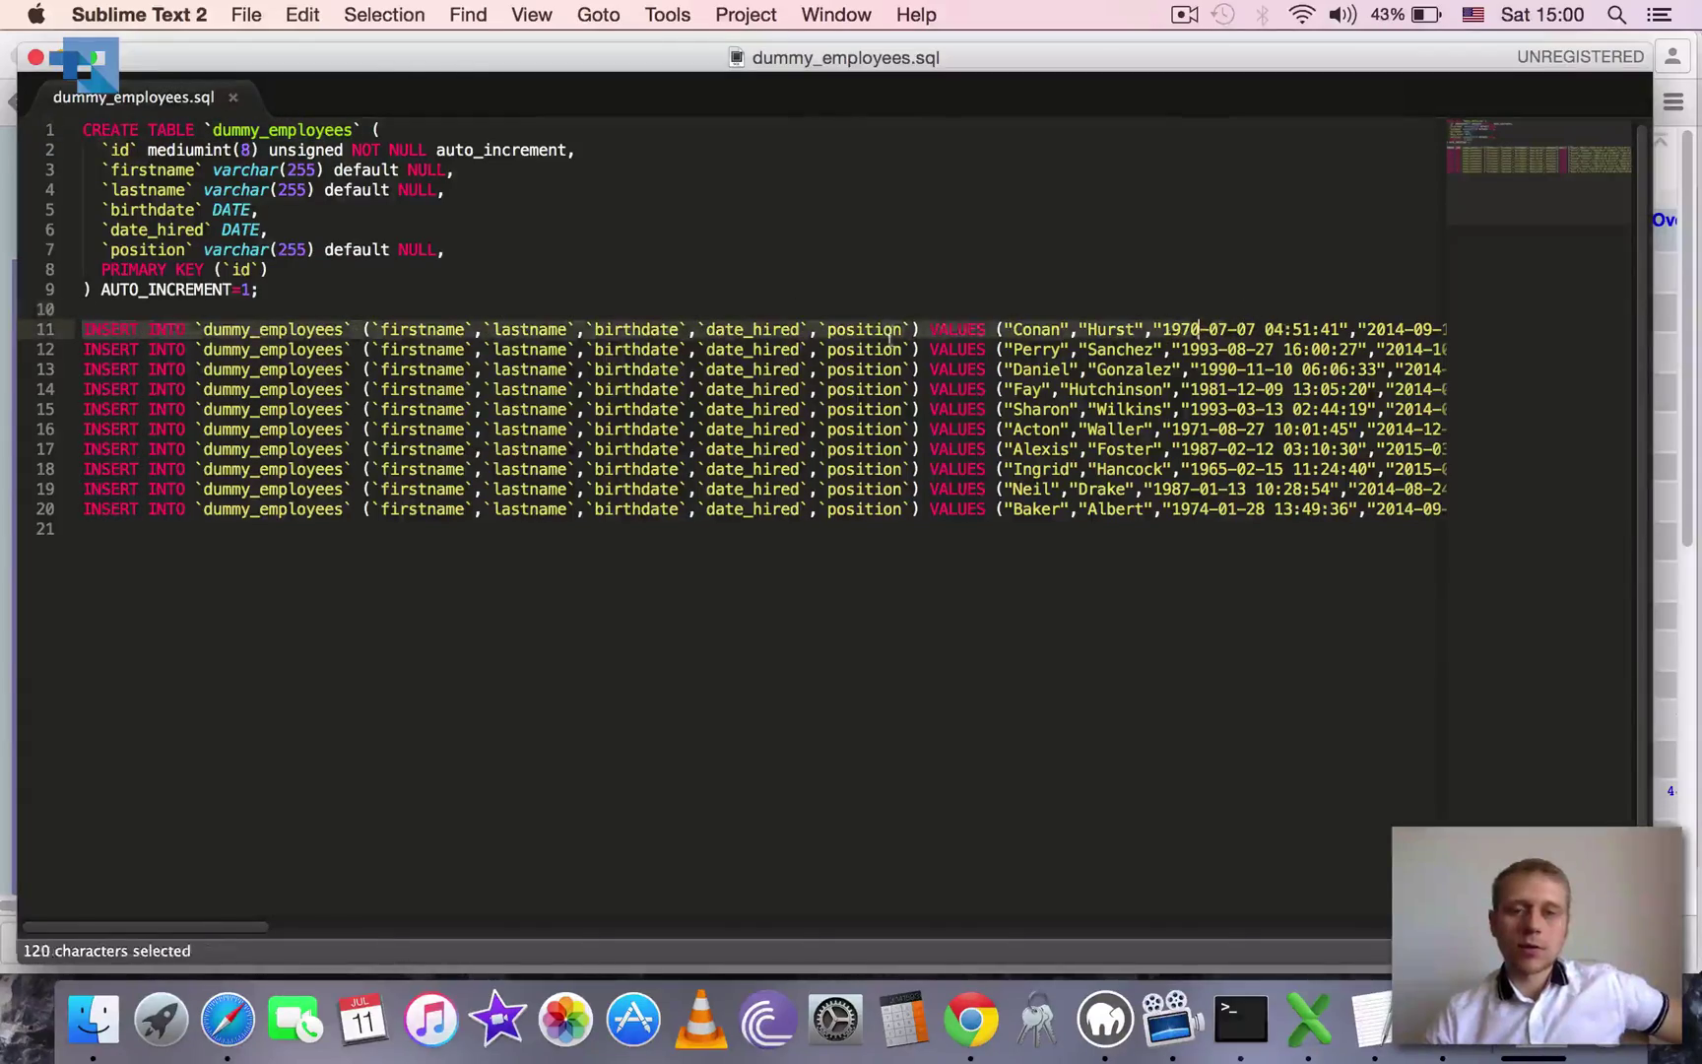
{"action": "key", "text": "shift+alt+Left"}
{"action": "key", "text": "shift+alt+Left"}
{"action": "mouse_move", "coordinate": [180, 926]}
{"action": "left_mouse_down"}
{"action": "mouse_move", "coordinate": [832, 921]}
{"action": "mouse_move", "coordinate": [148, 926]}
{"action": "left_mouse_up"}
- Highlight the second INSERT statement up to VALUES
{"action": "key", "text": "Down"}
{"action": "key", "text": "super+Left"}
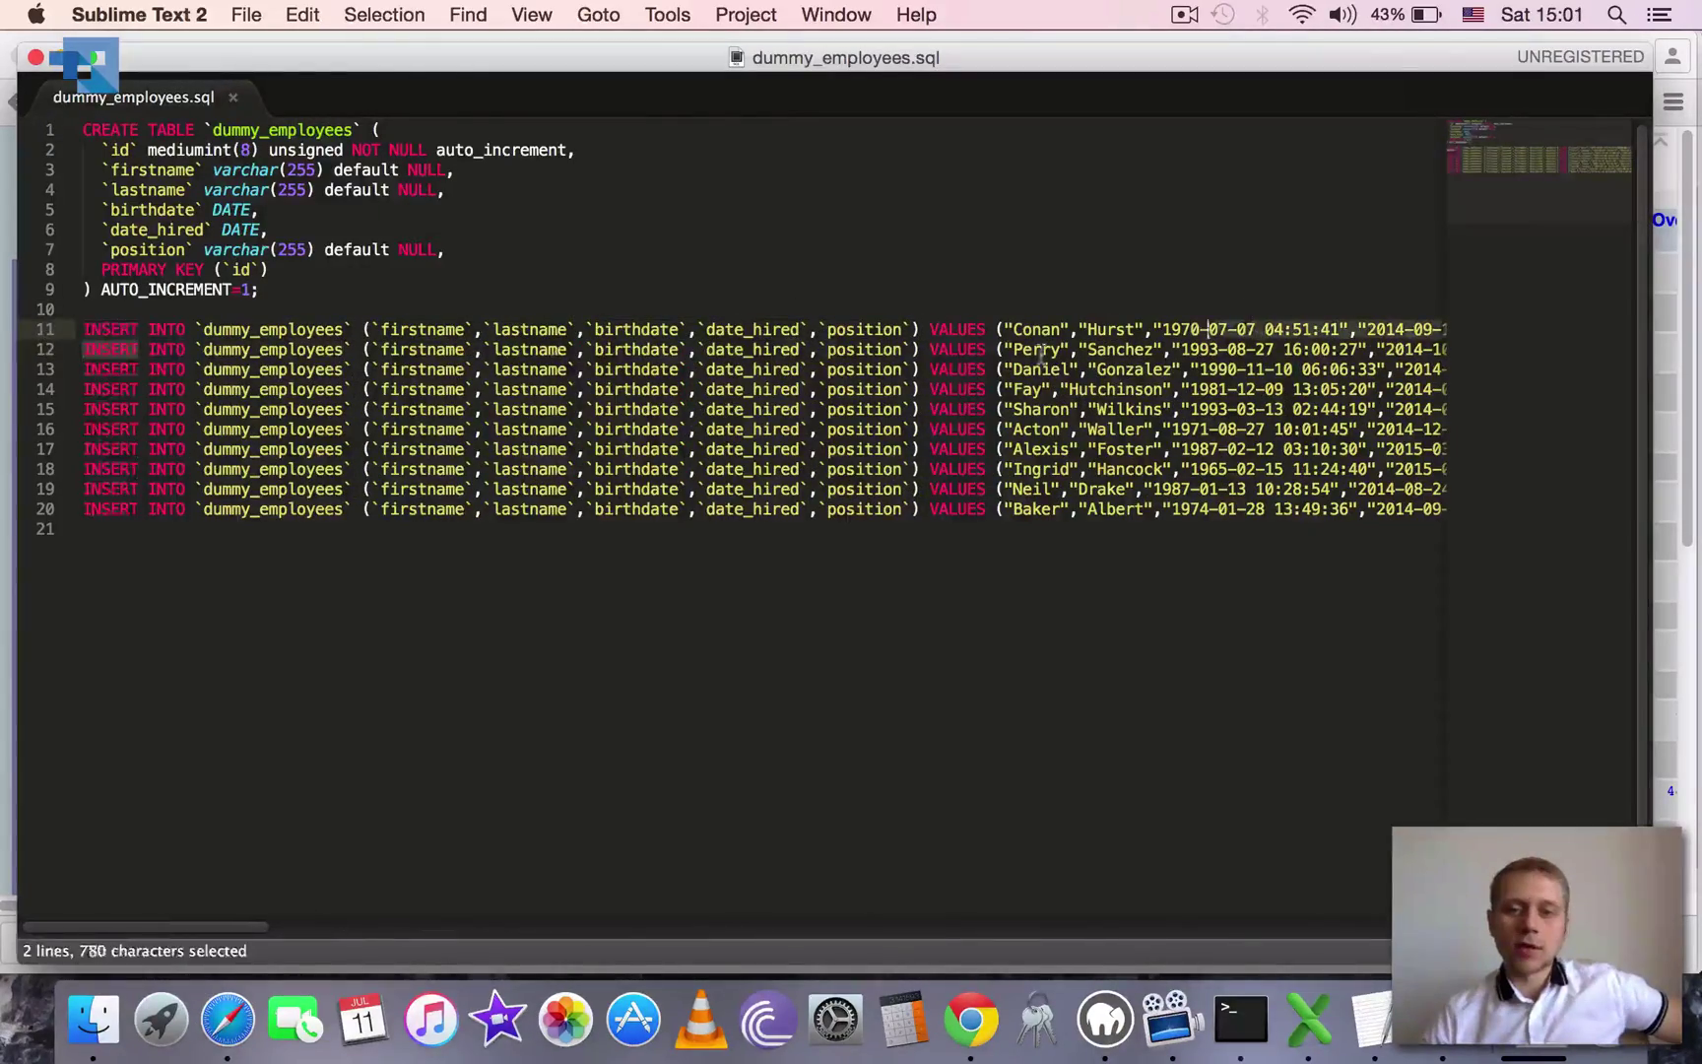
{"action": "key", "text": "shift+alt+Right"}
{"action": "key", "text": "shift+alt+Right"}
{"action": "key", "text": "shift+alt+Right"}
{"action": "key", "text": "shift+alt+Right"}
{"action": "key", "text": "shift+alt+Right"}
{"action": "key", "text": "shift+alt+Right"}
{"action": "key", "text": "shift+alt+Right"}
{"action": "key", "text": "shift+alt+Right"}
{"action": "key", "text": "shift+alt+Right"}
{"action": "key", "text": "shift+alt+Right"}
{"action": "key", "text": "shift+alt+Left"}
{"action": "key", "text": "shift+alt+Left"}
- Select the whole CREATE TABLE statement, then bring up phpMyAdmin's 25-table wpdatatables structure
{"action": "left_click", "coordinate": [152, 211]}
{"action": "left_click", "coordinate": [271, 288]}
{"action": "key", "text": "shift+super+Up"}
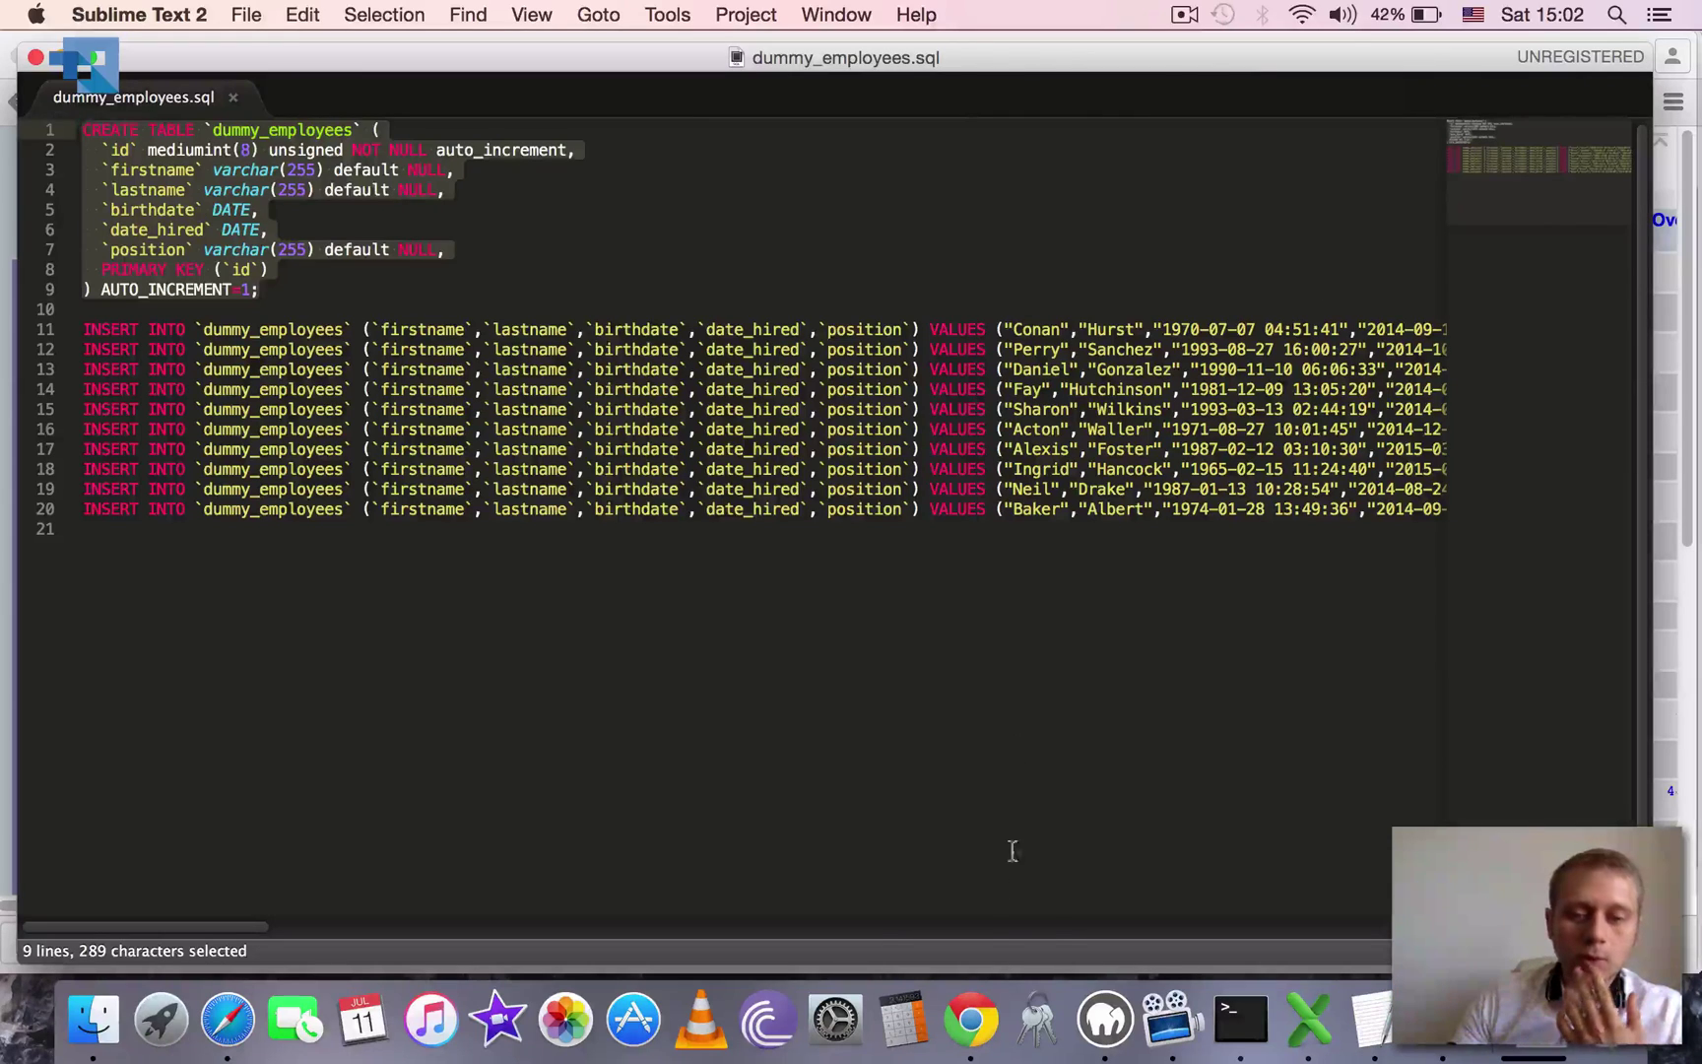
{"action": "left_click", "coordinate": [970, 1016]}
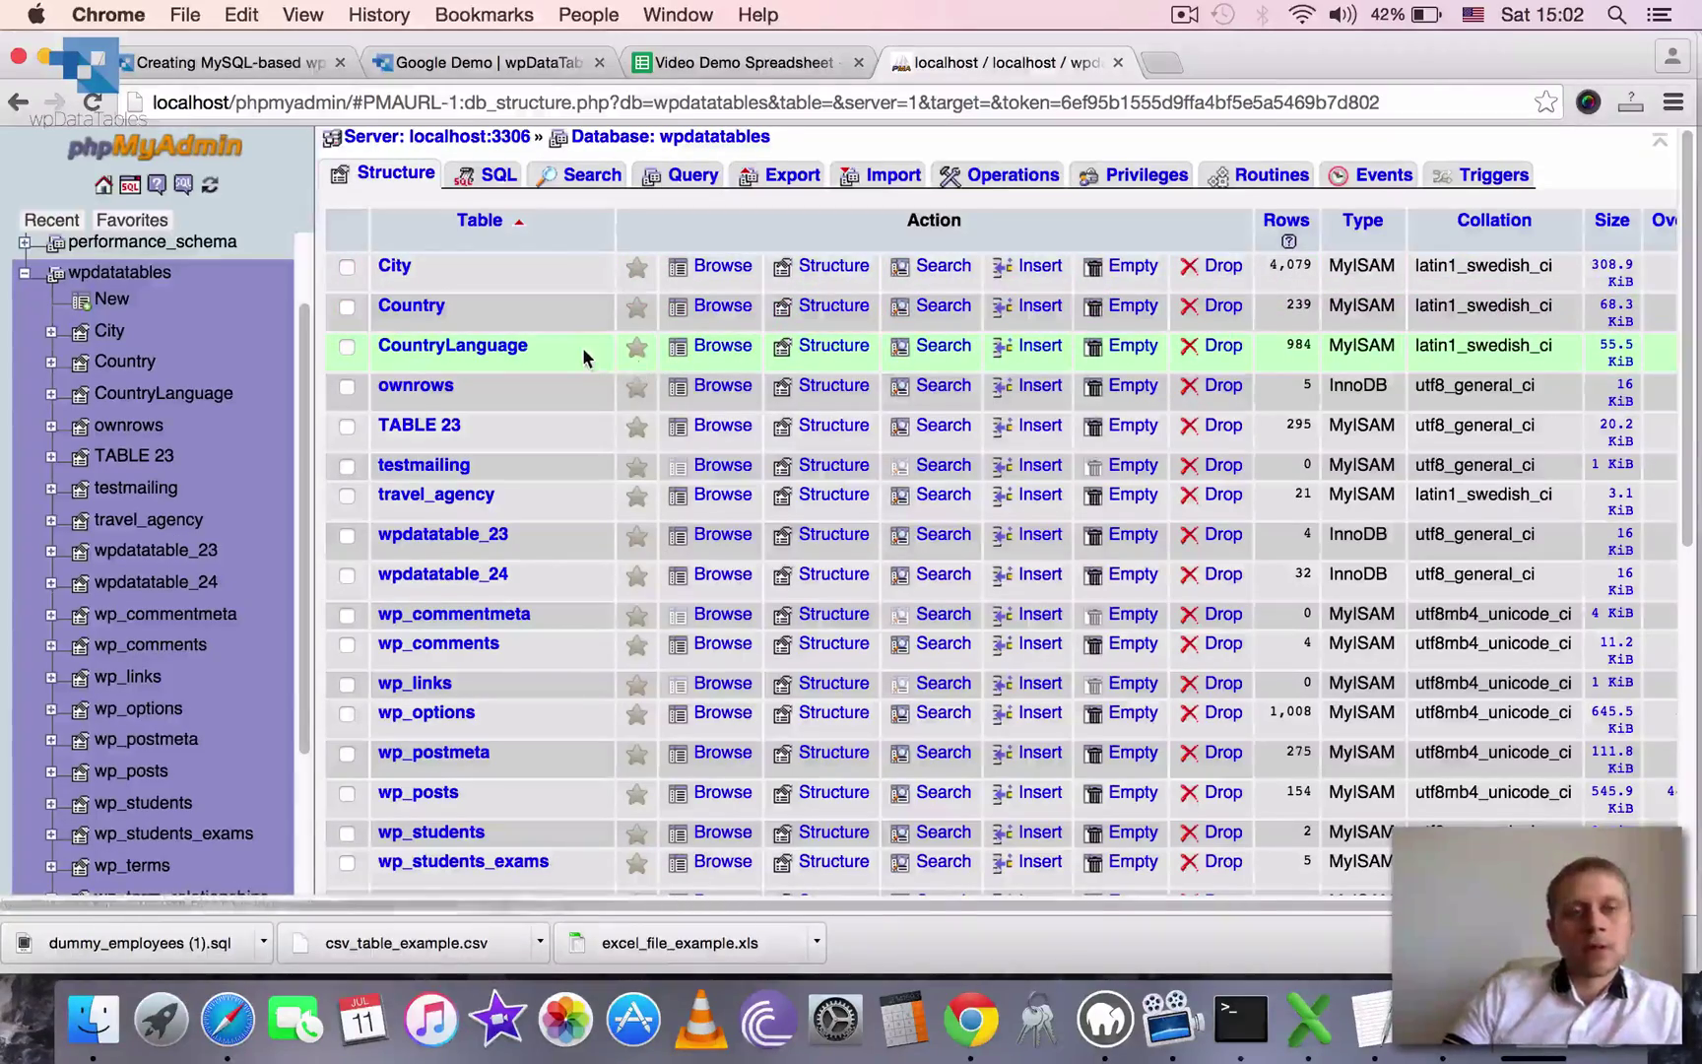
{"action": "left_click_drag", "start_coordinate": [1685, 167], "coordinate": [1627, 145]}
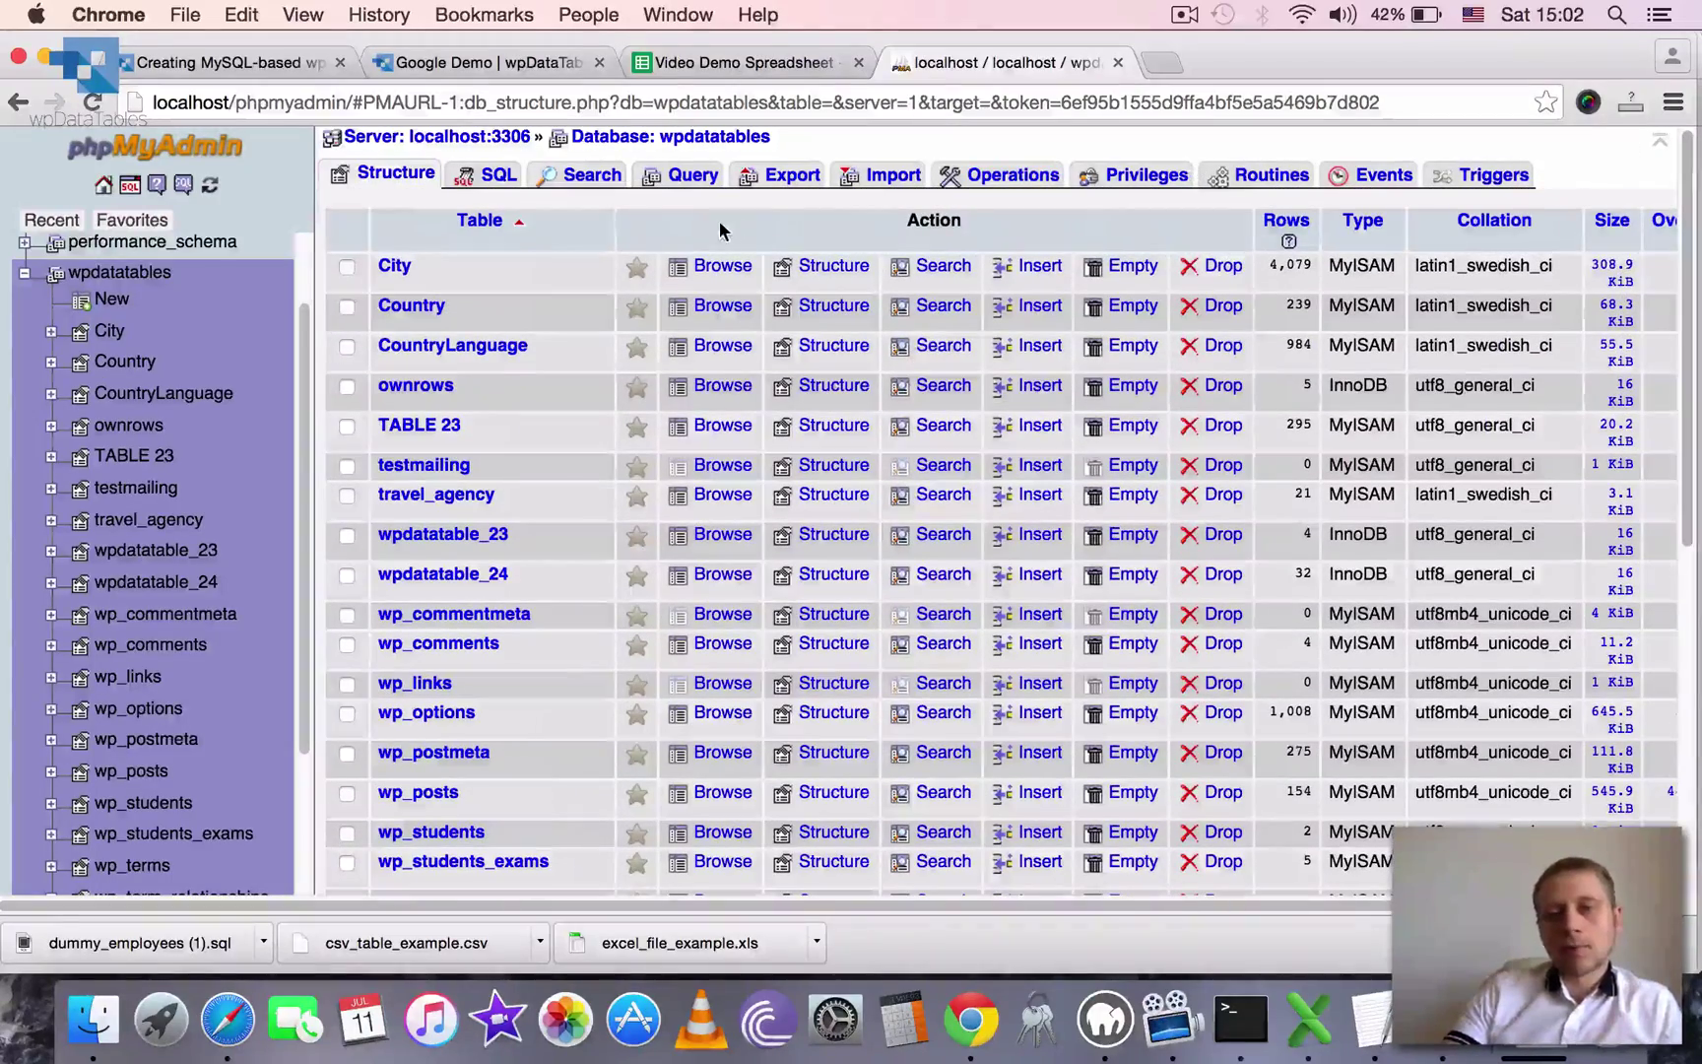
- Import dummy_employees.sql into wpdatatables, running its 11 queries to create the dummy_employees table
{"action": "left_click", "coordinate": [889, 182]}
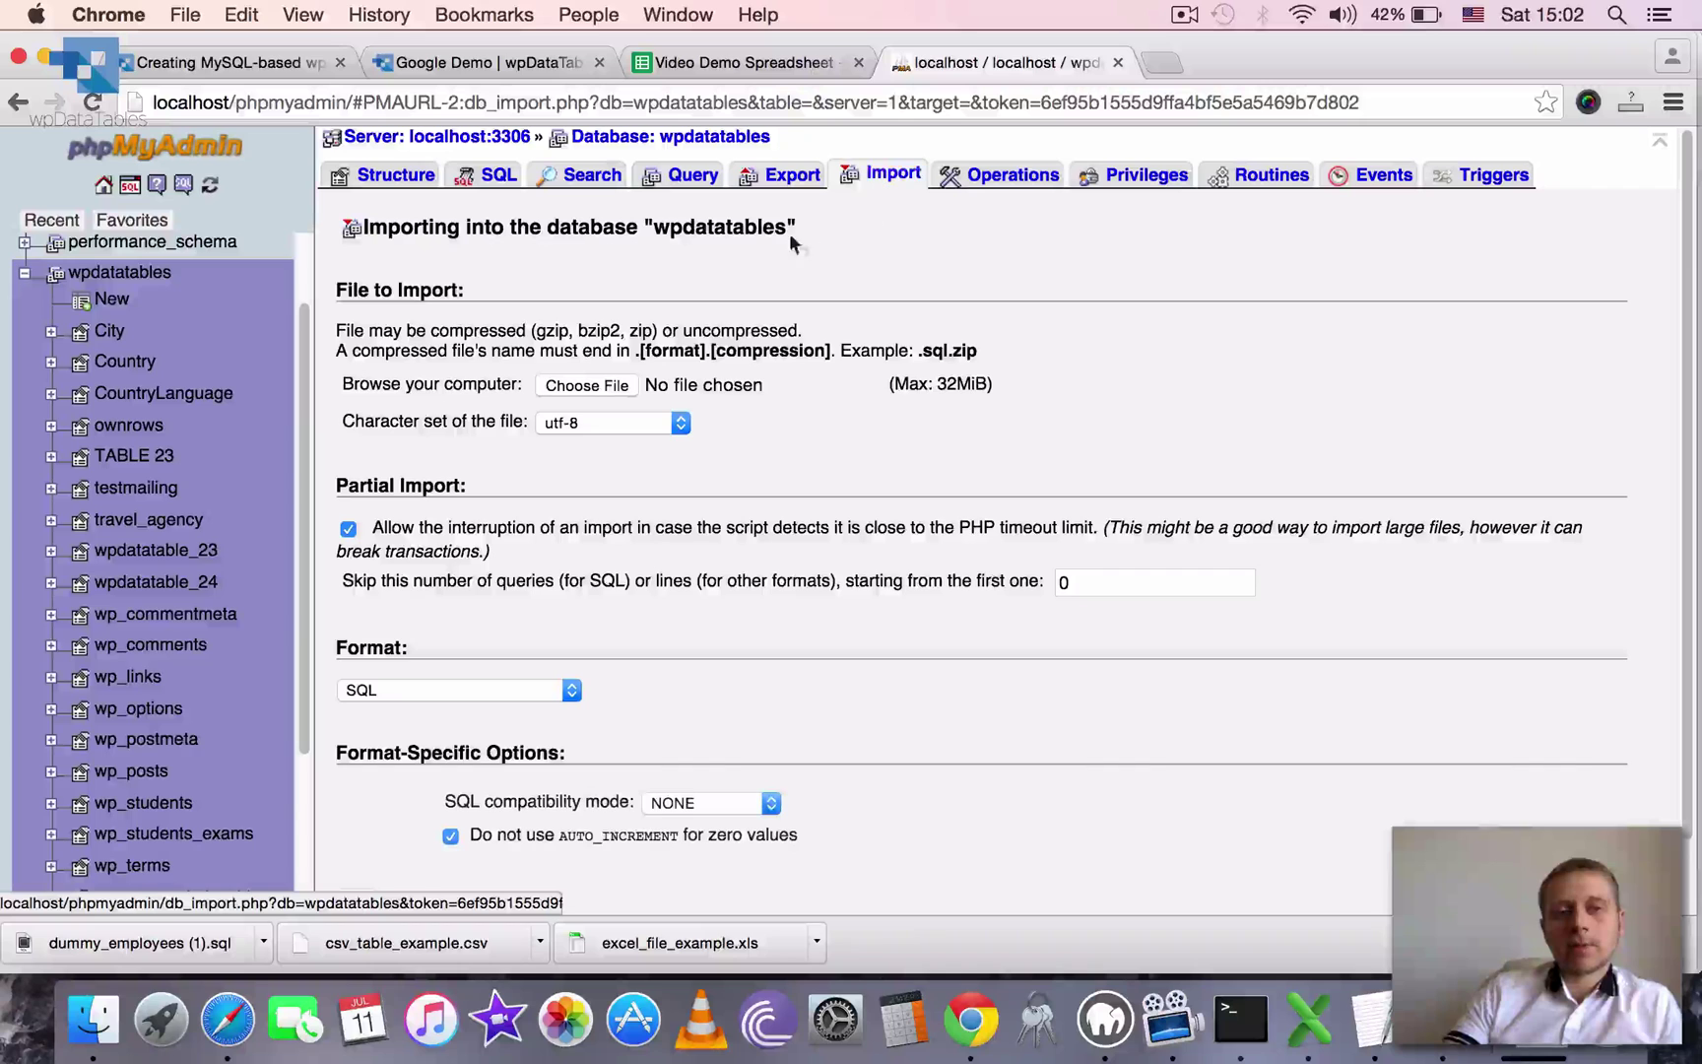
{"action": "left_click", "coordinate": [612, 386]}
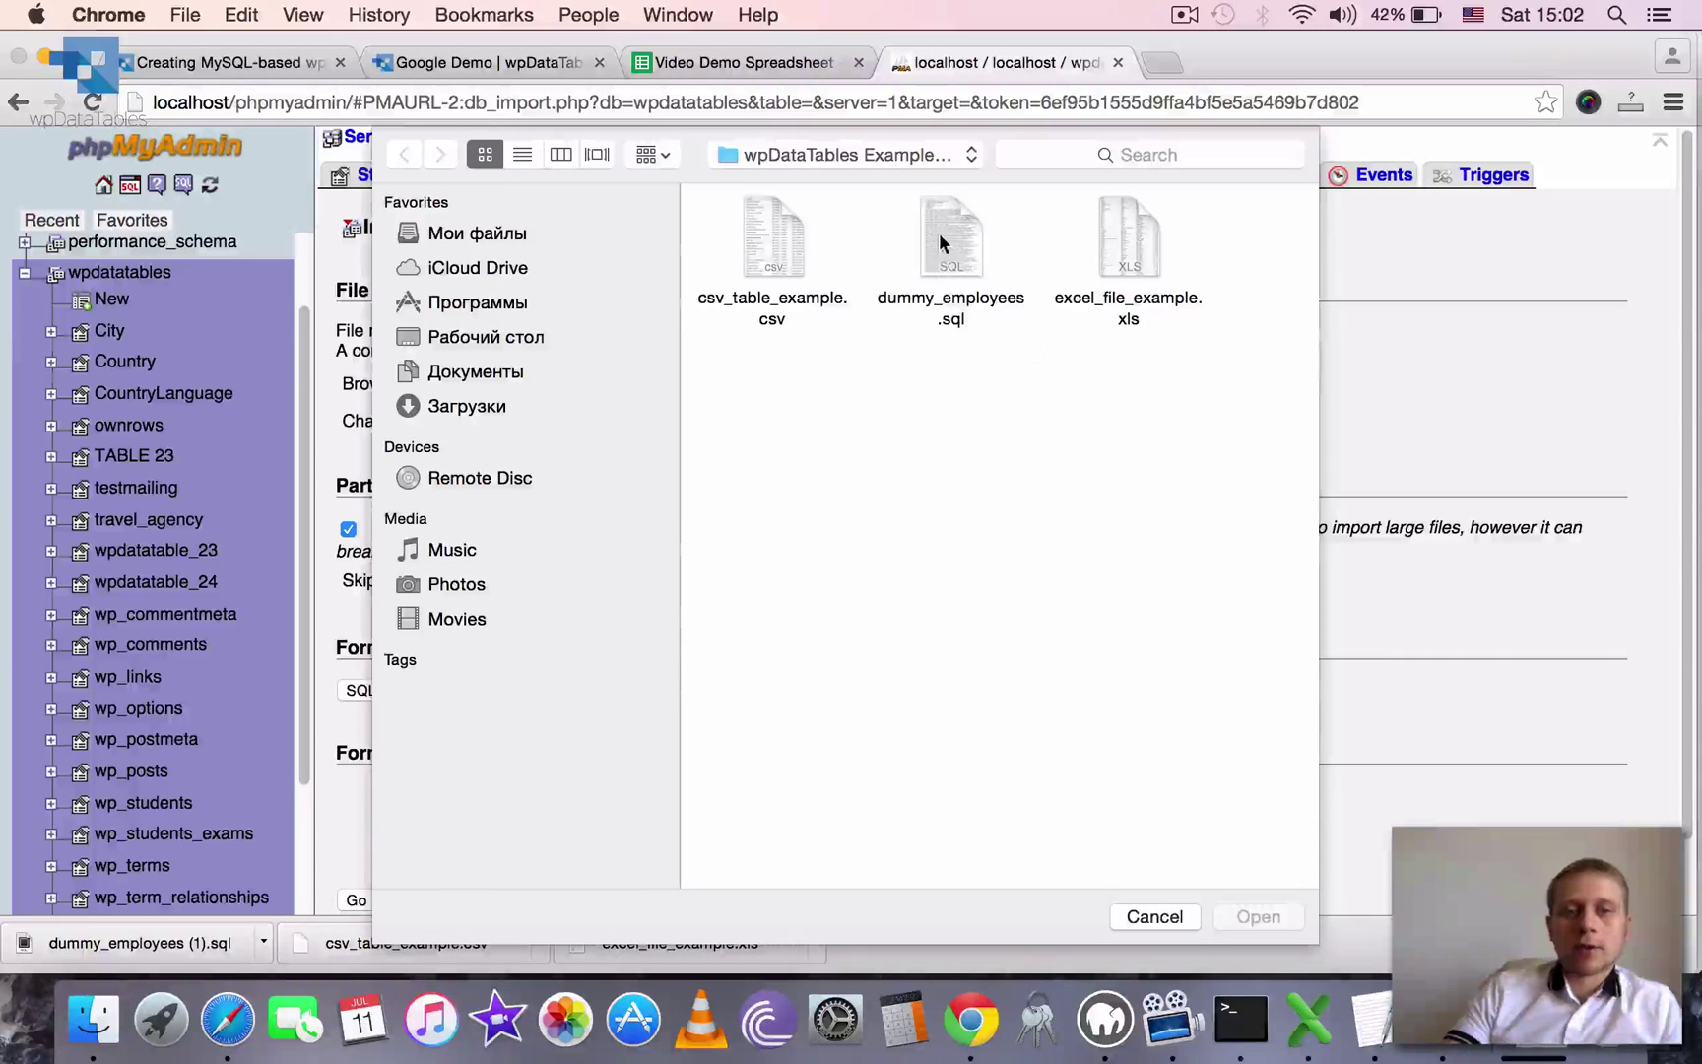
{"action": "left_click", "coordinate": [940, 242]}
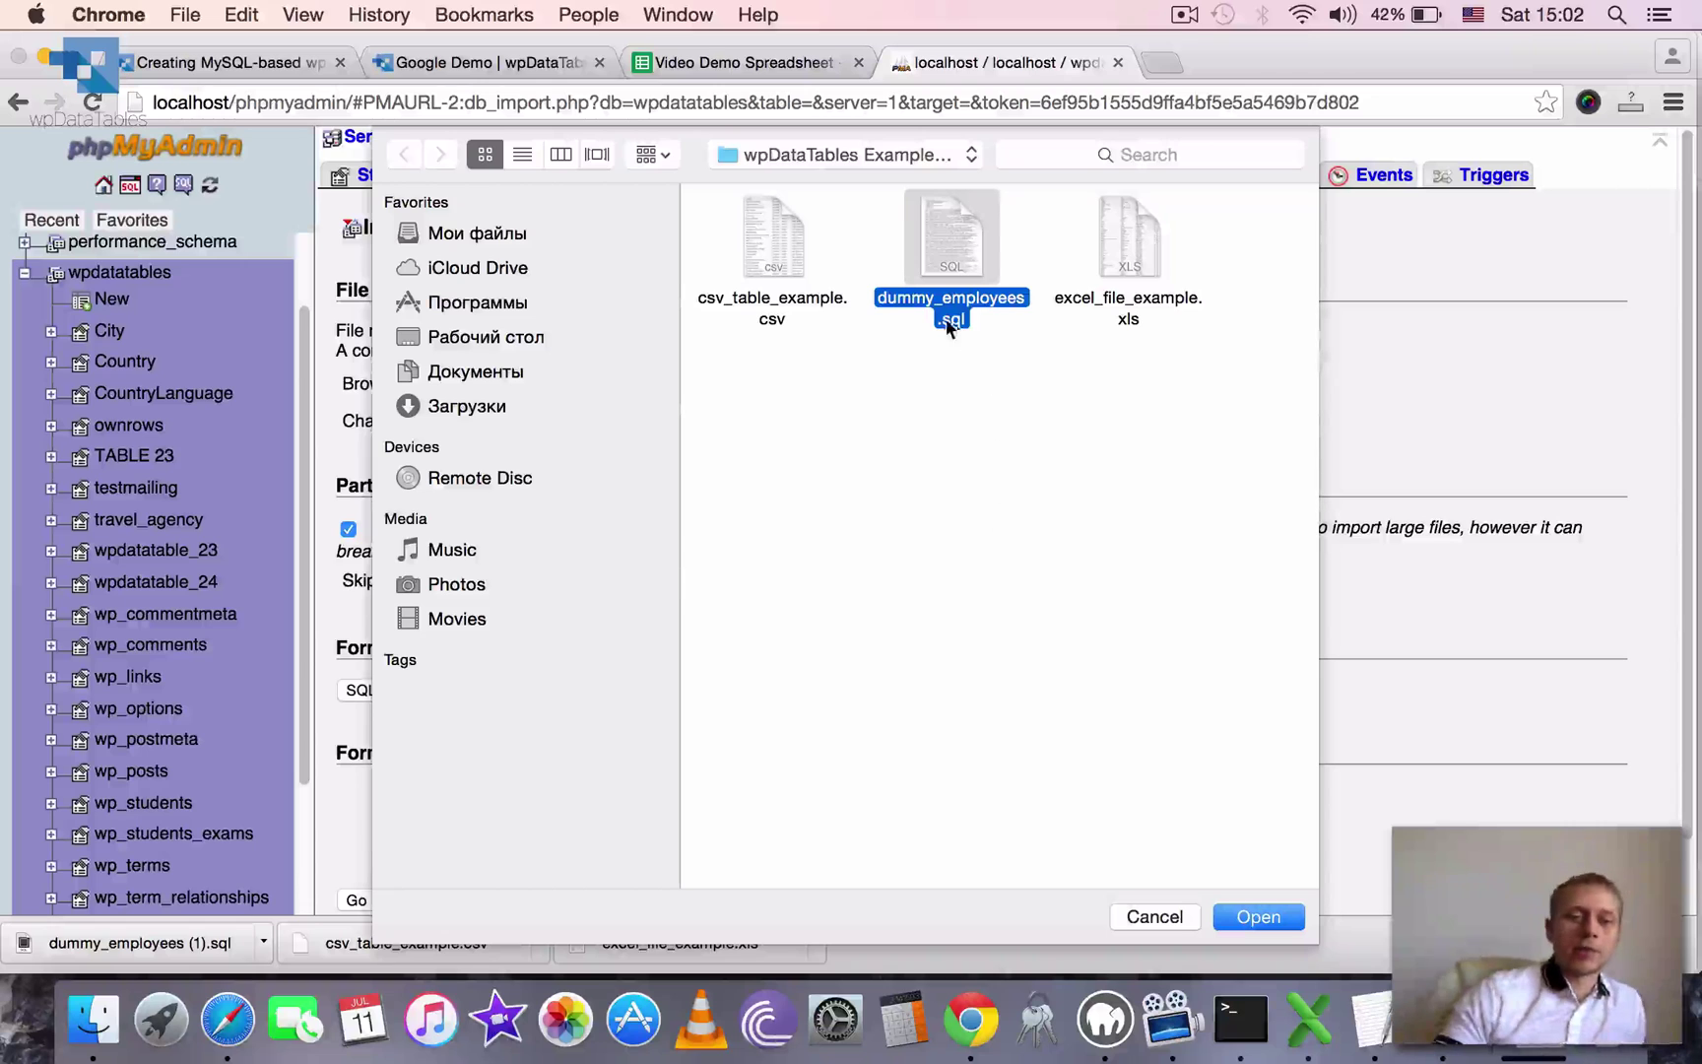
{"action": "left_click", "coordinate": [1277, 917]}
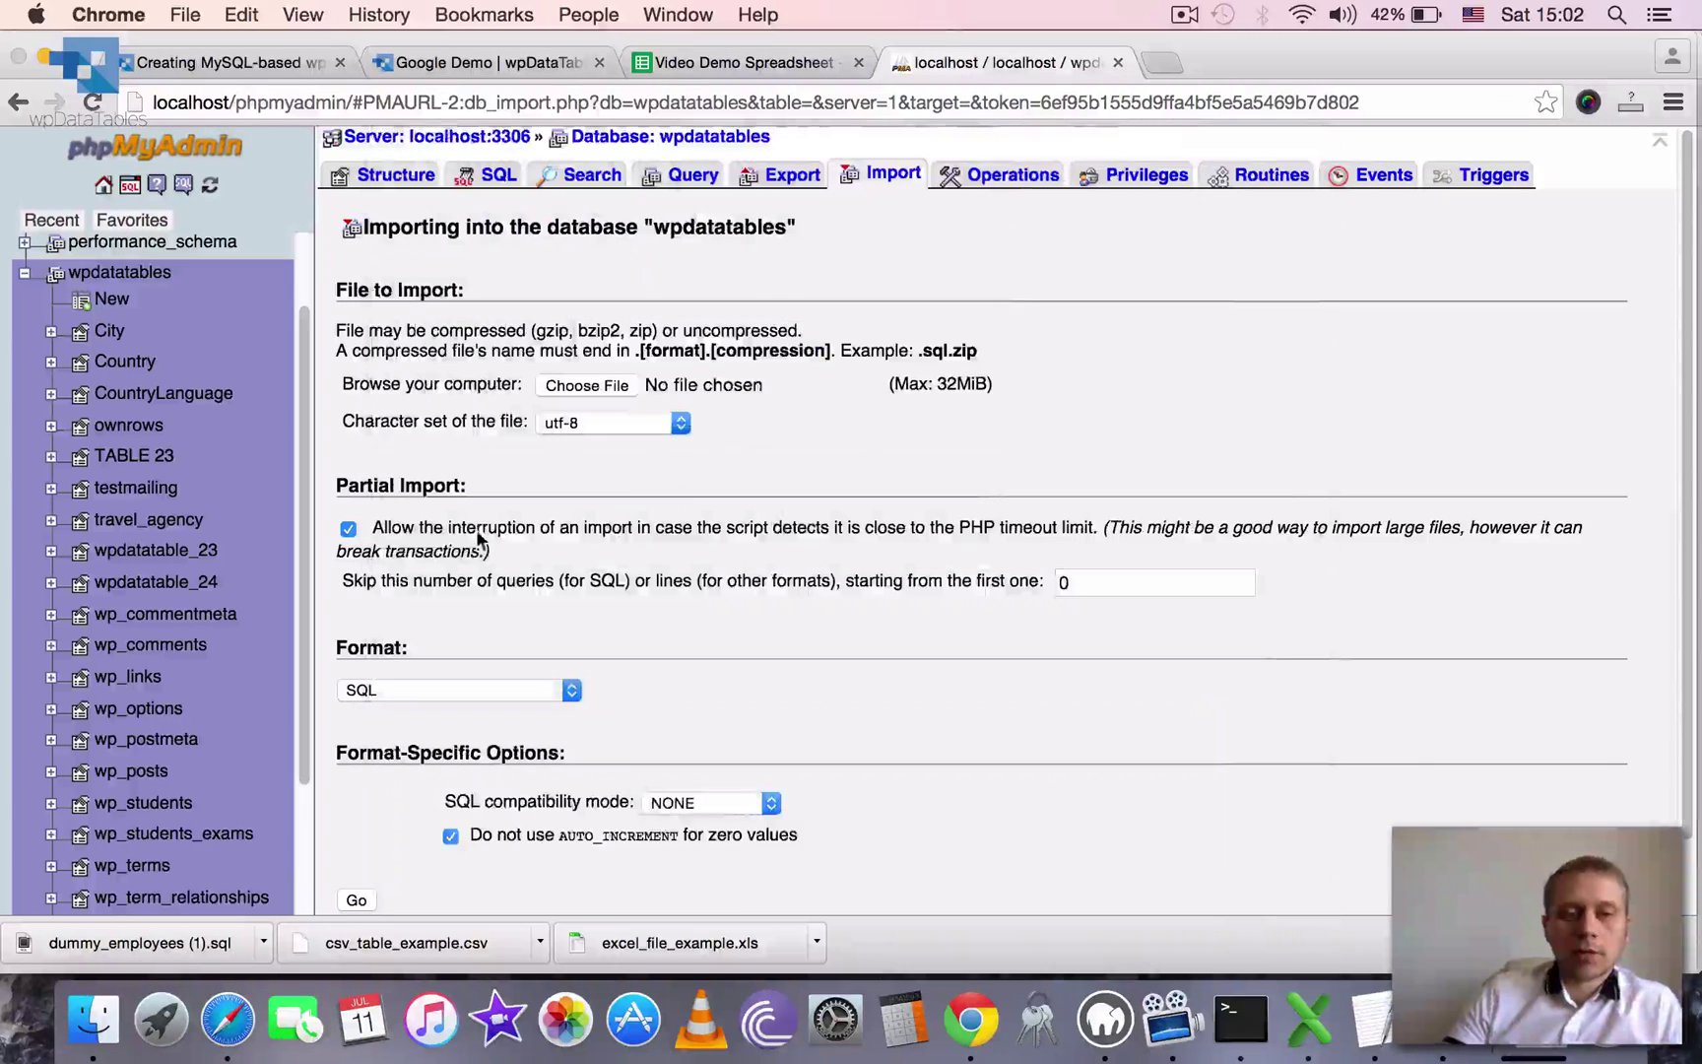
{"action": "scroll", "coordinate": [1083, 482], "scroll_direction": "down", "scroll_amount": 2}
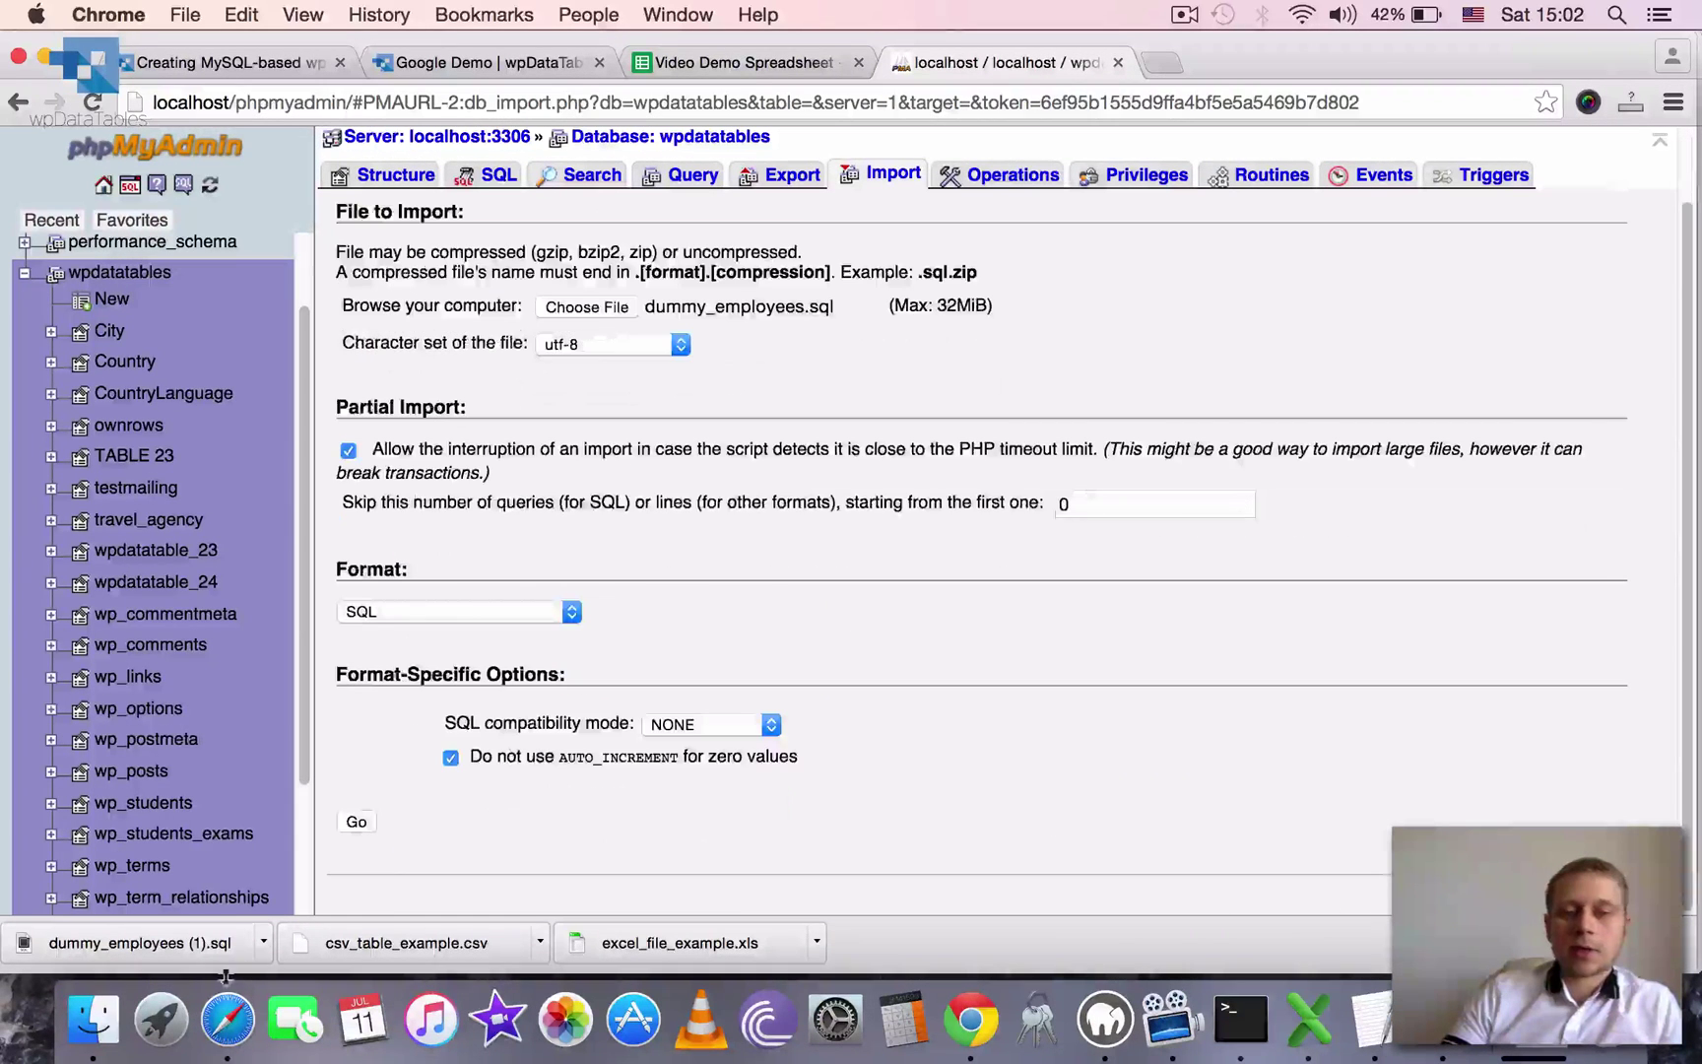
{"action": "left_click", "coordinate": [357, 824]}
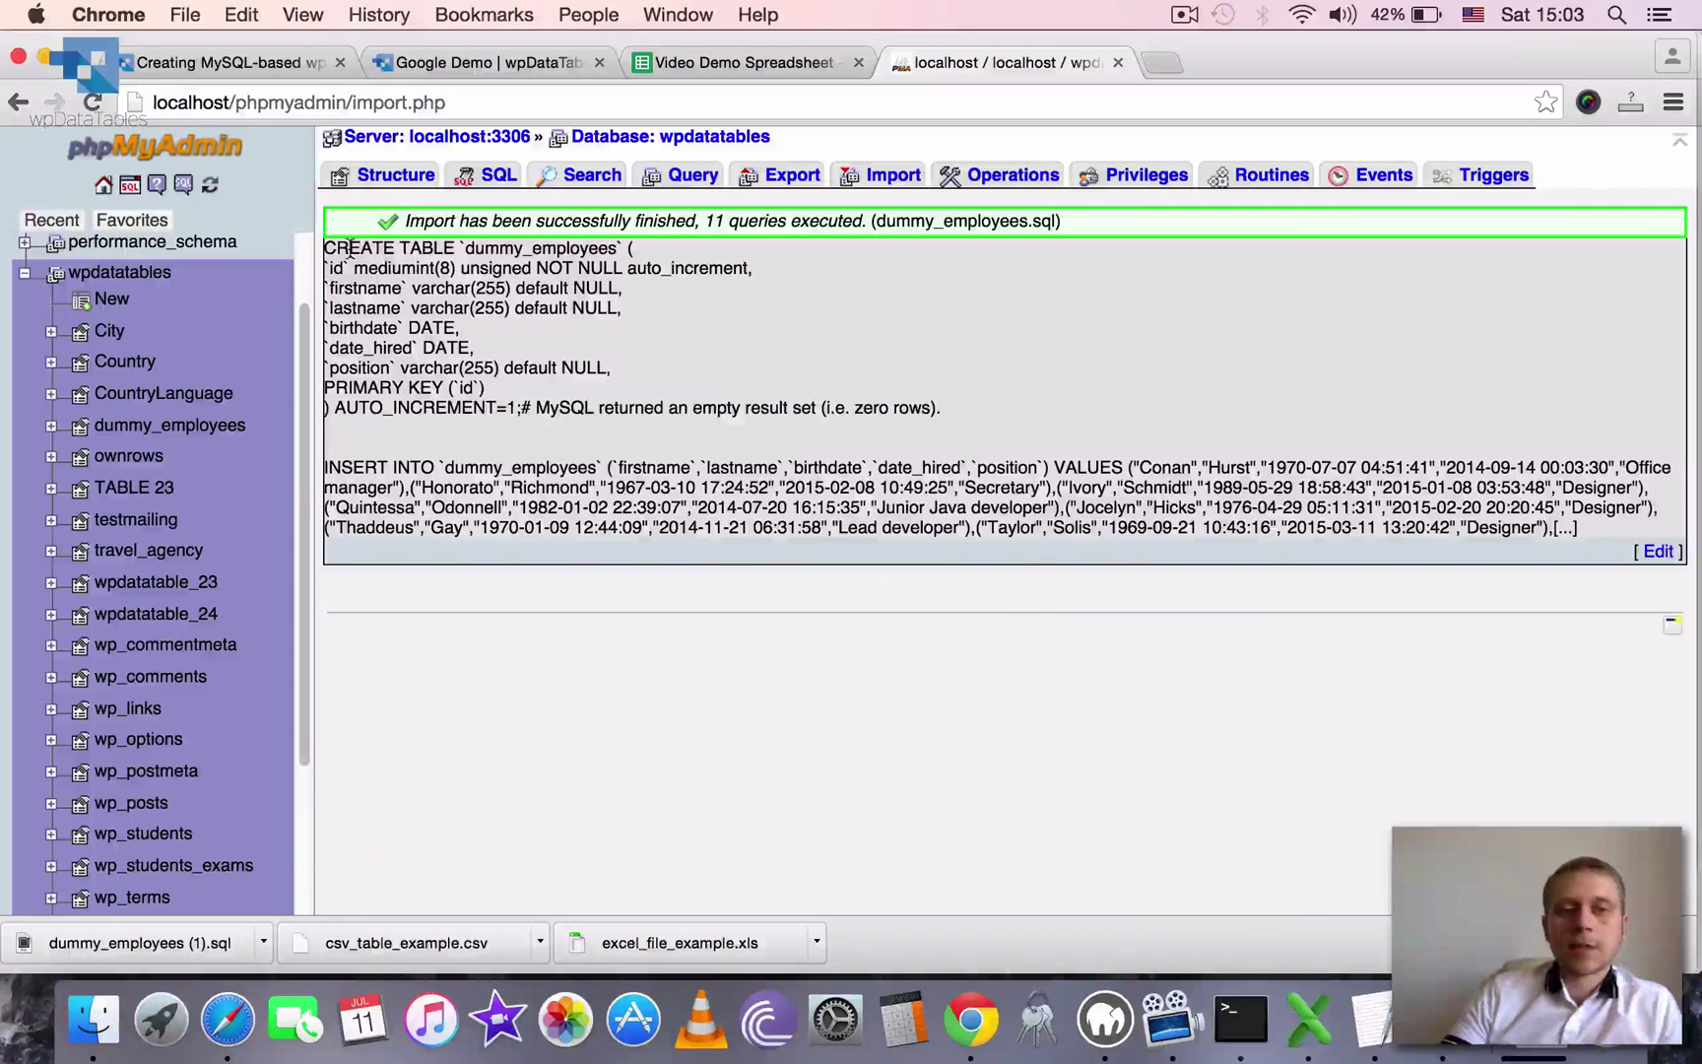
{"action": "scroll", "coordinate": [301, 342], "scroll_direction": "up", "scroll_amount": 2}
{"action": "scroll", "coordinate": [290, 350], "scroll_direction": "down", "scroll_amount": 1}
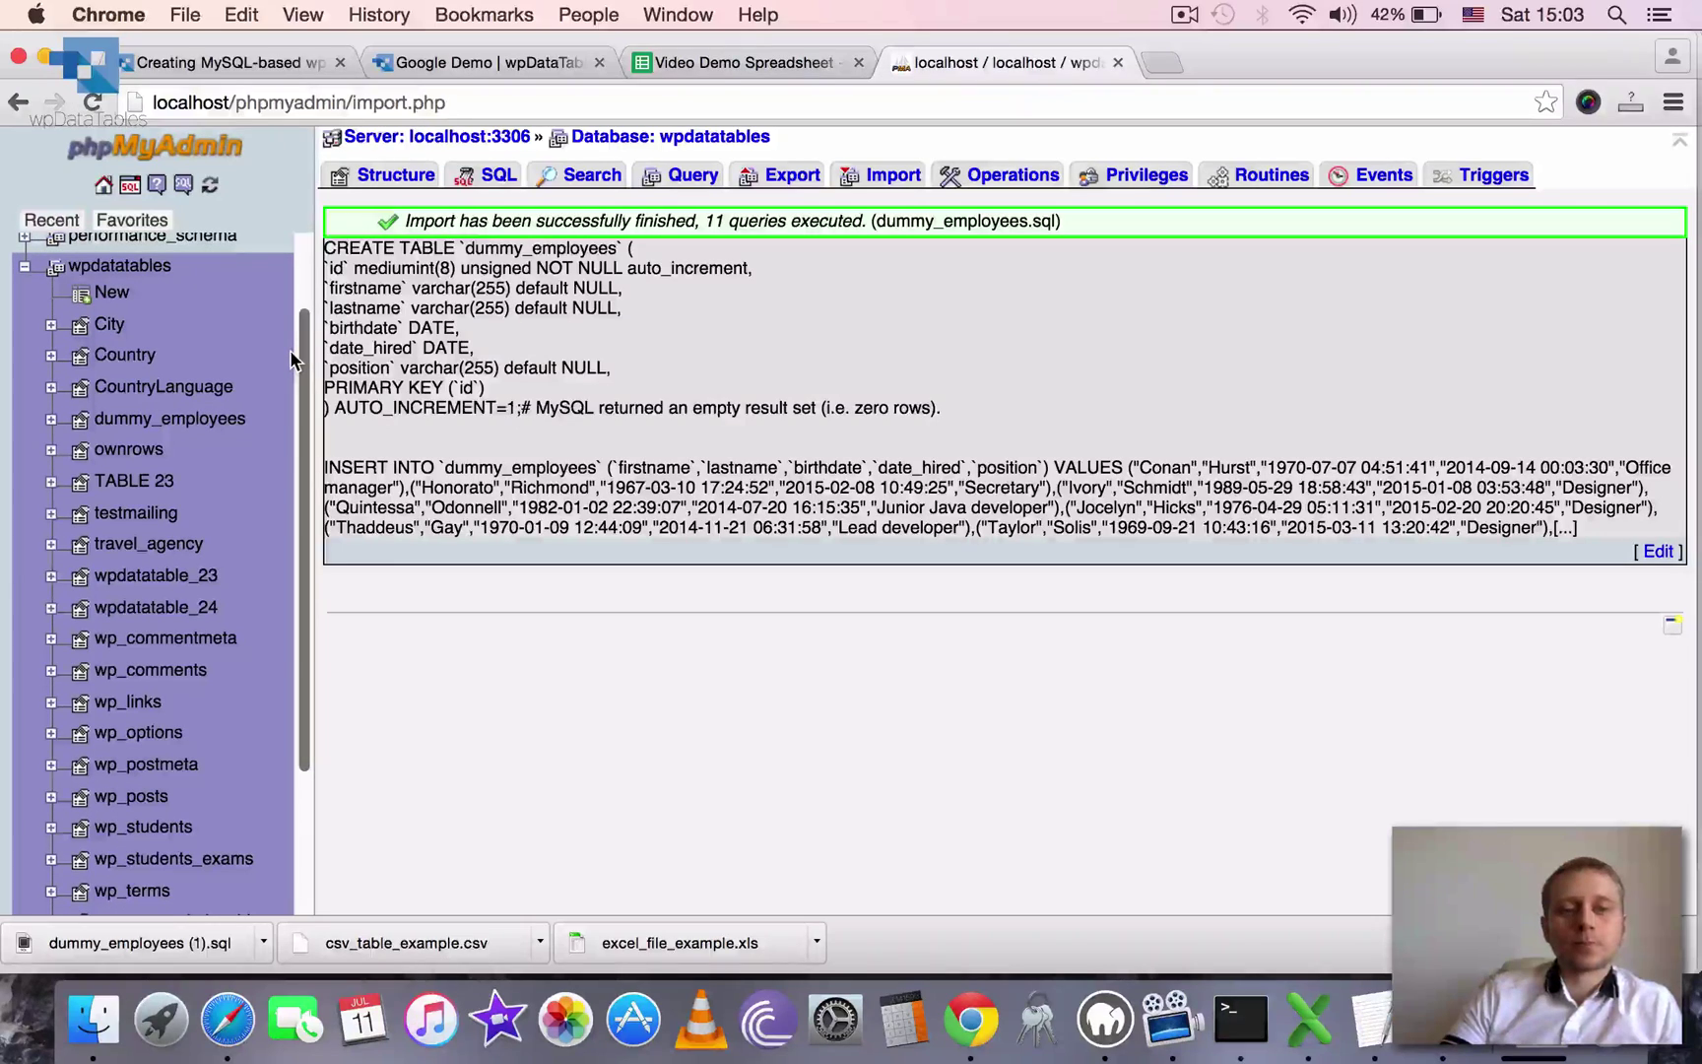
- Browse dummy_employees' 100 rows from first to last page, then bring up its SQL query form
{"action": "left_click", "coordinate": [210, 421]}
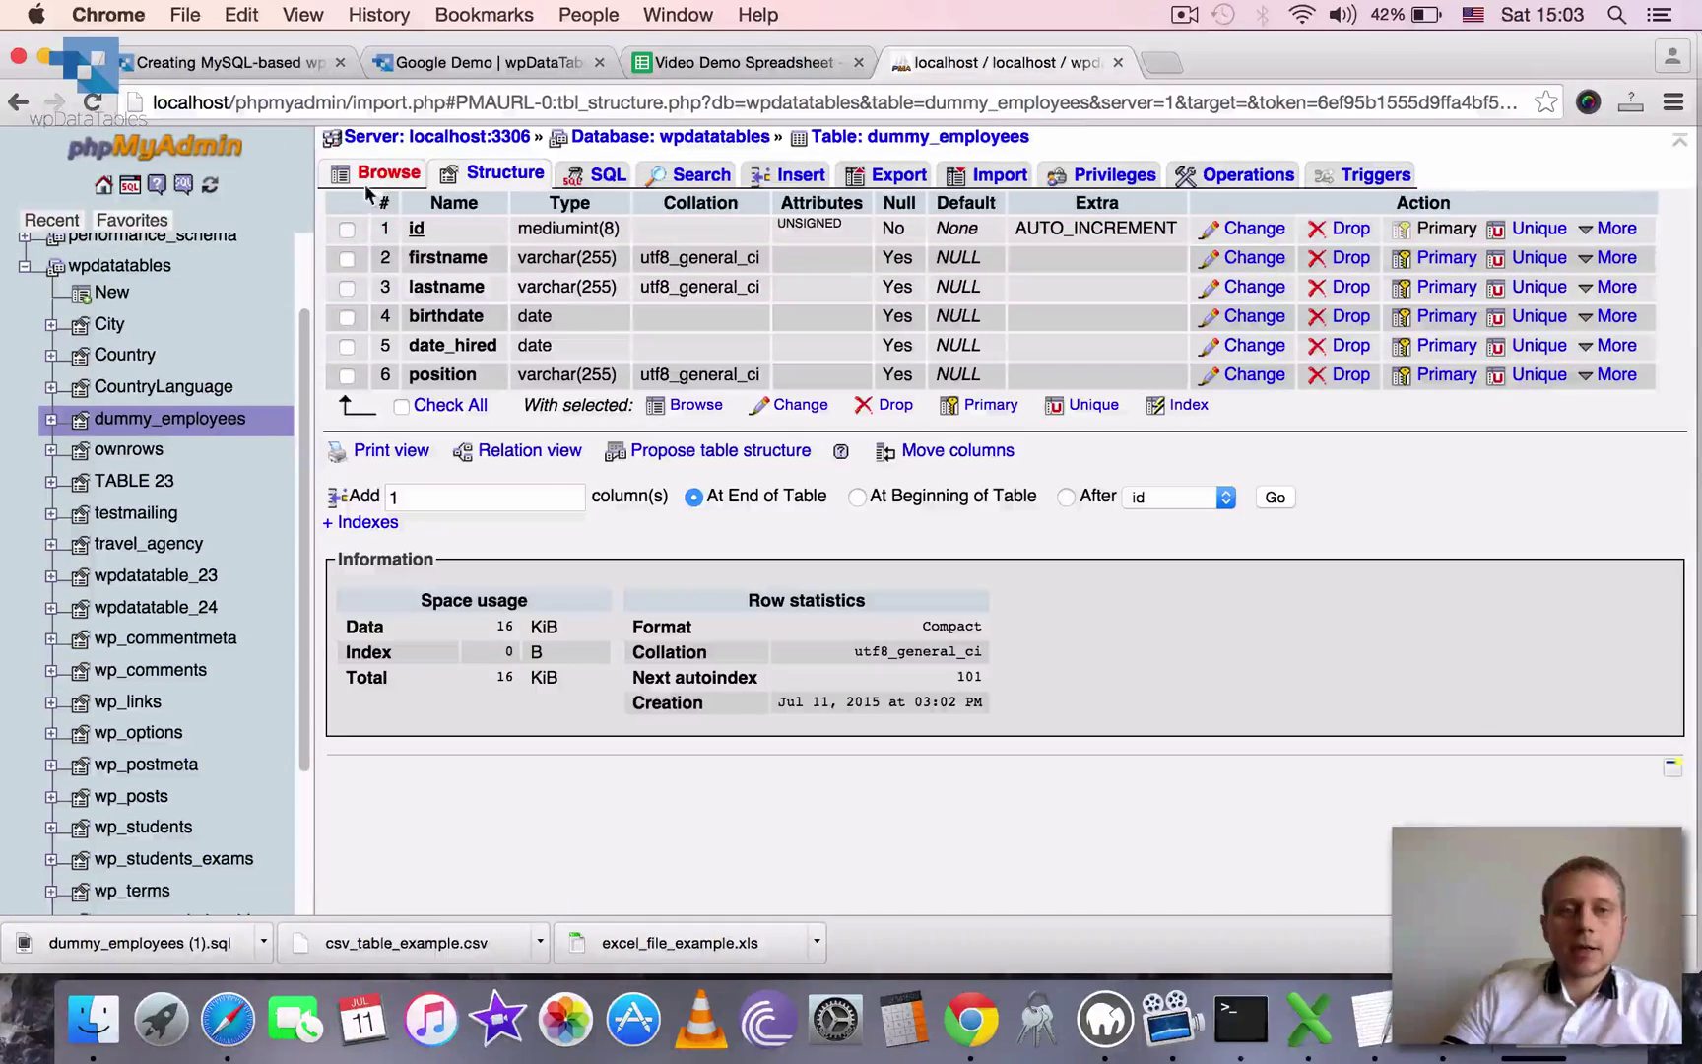
{"action": "left_click", "coordinate": [366, 187]}
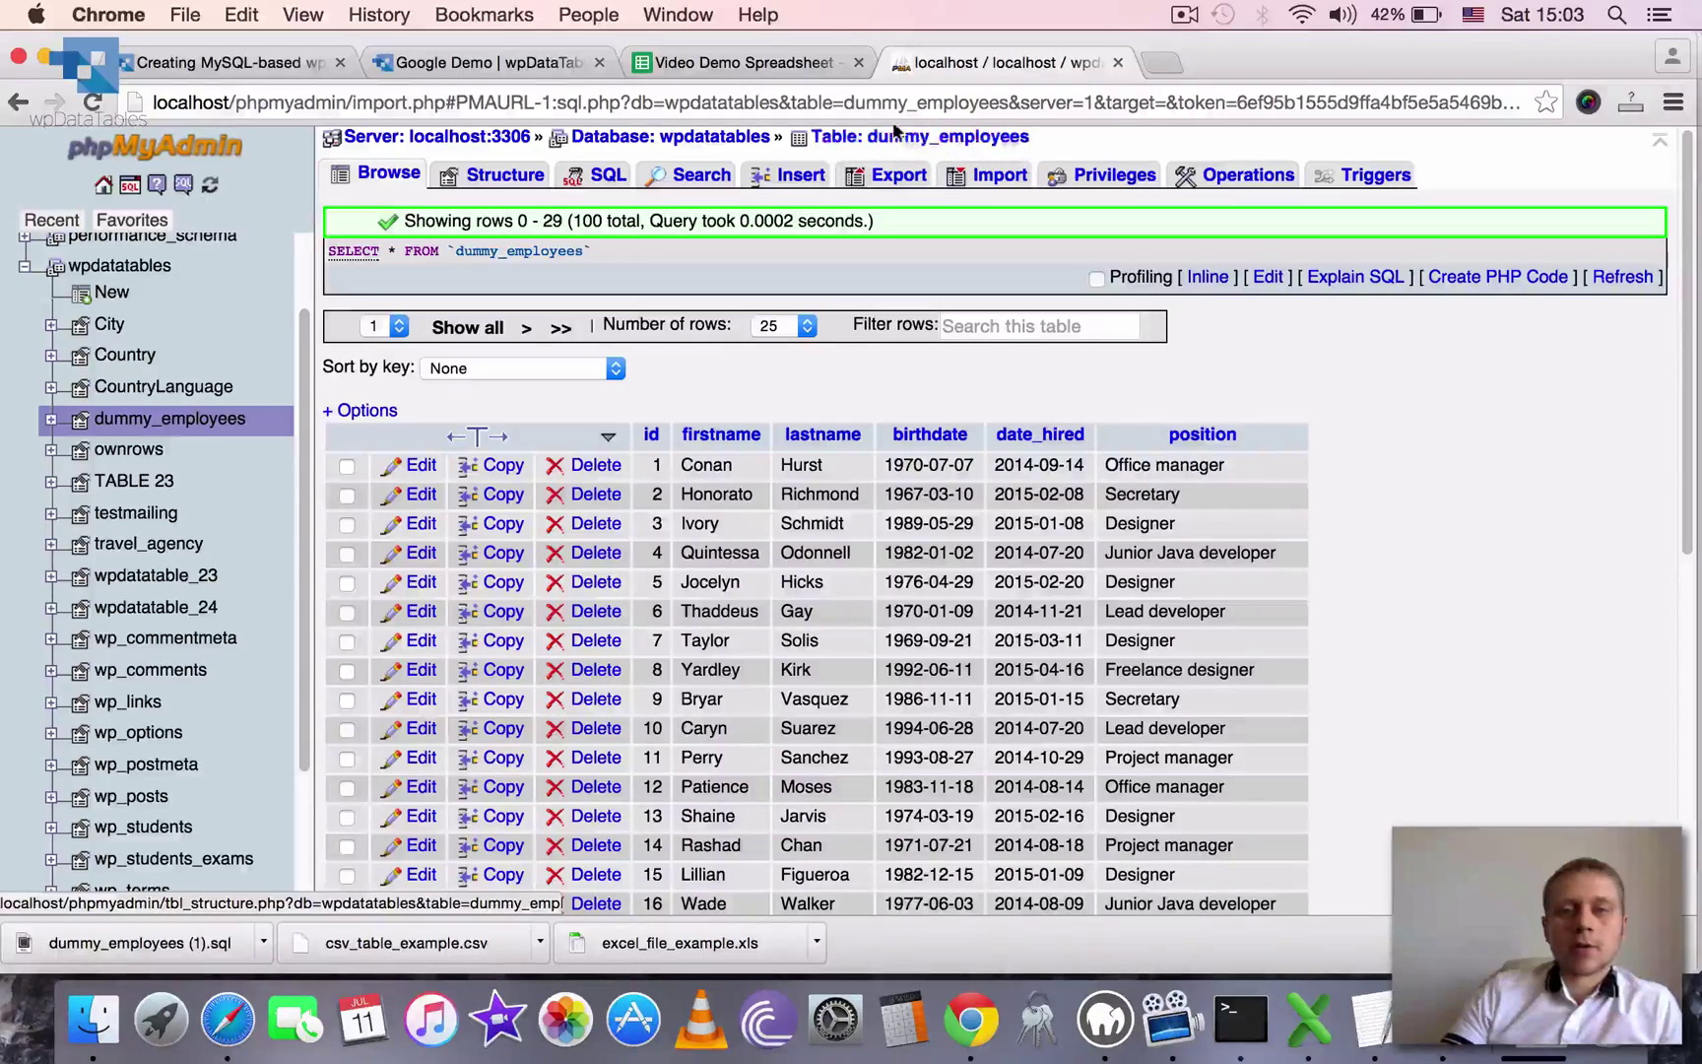
{"action": "left_click_drag", "start_coordinate": [1689, 192], "coordinate": [1655, 576]}
{"action": "left_click", "coordinate": [373, 741]}
{"action": "left_click", "coordinate": [385, 818]}
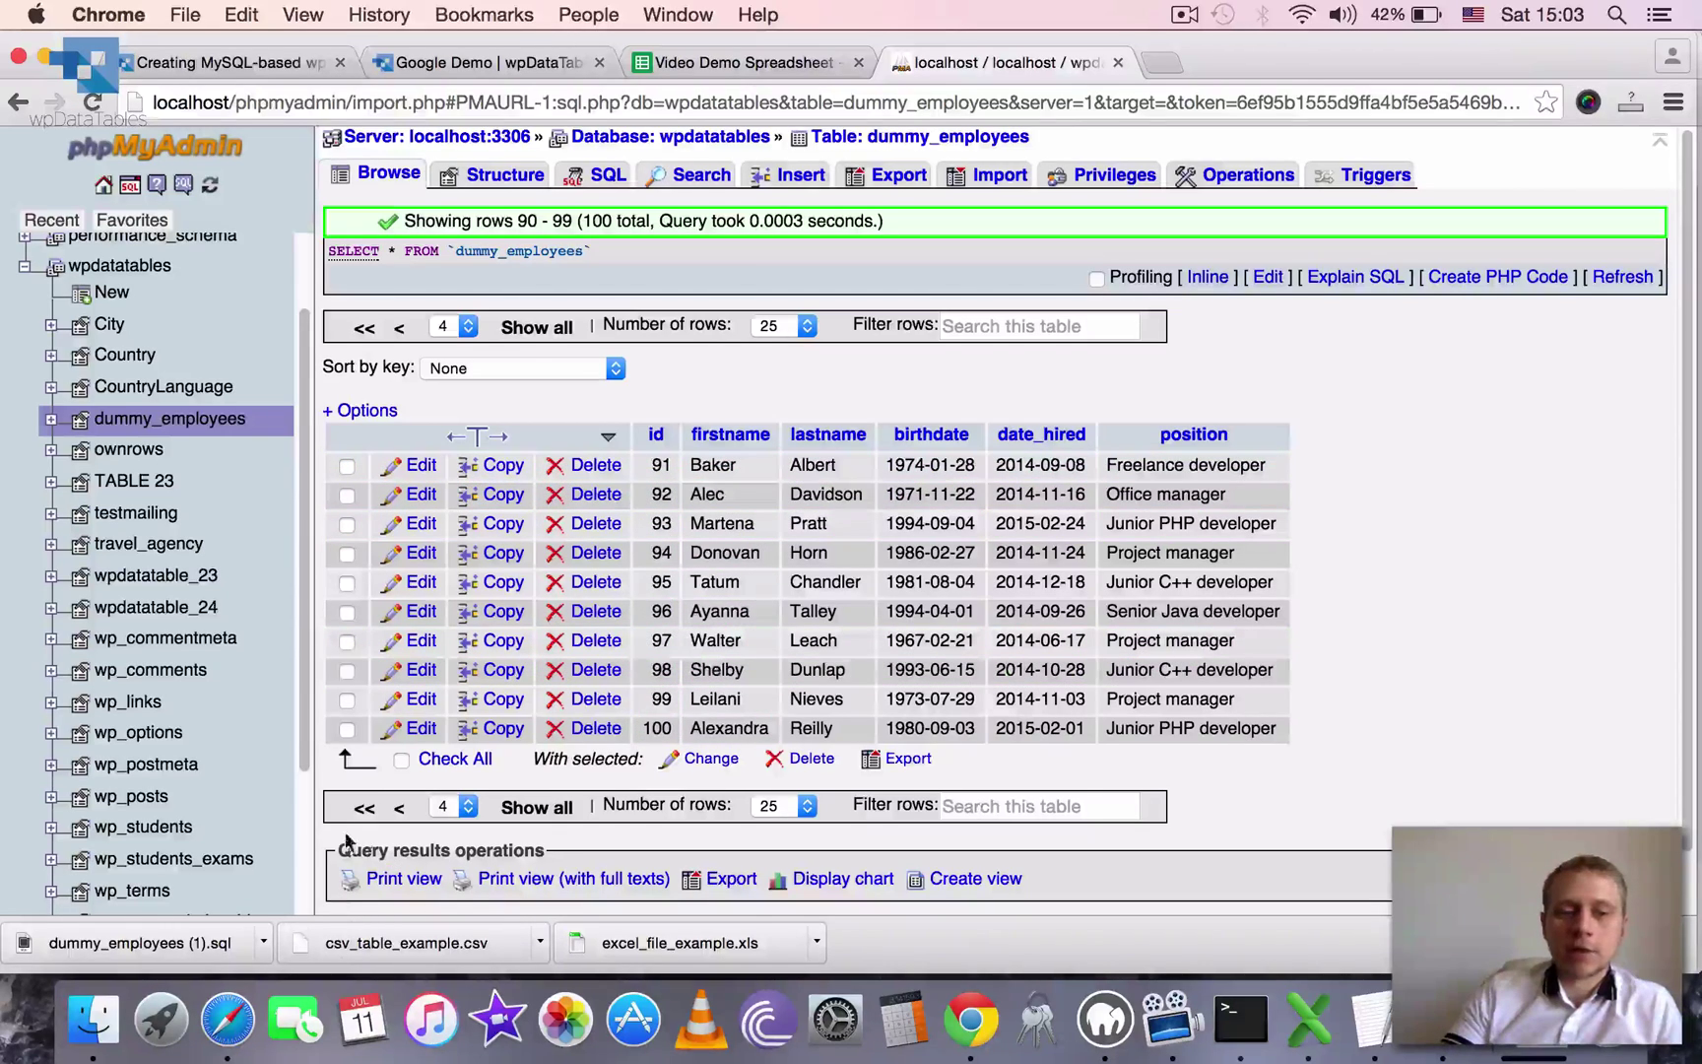
{"action": "left_click", "coordinate": [364, 807]}
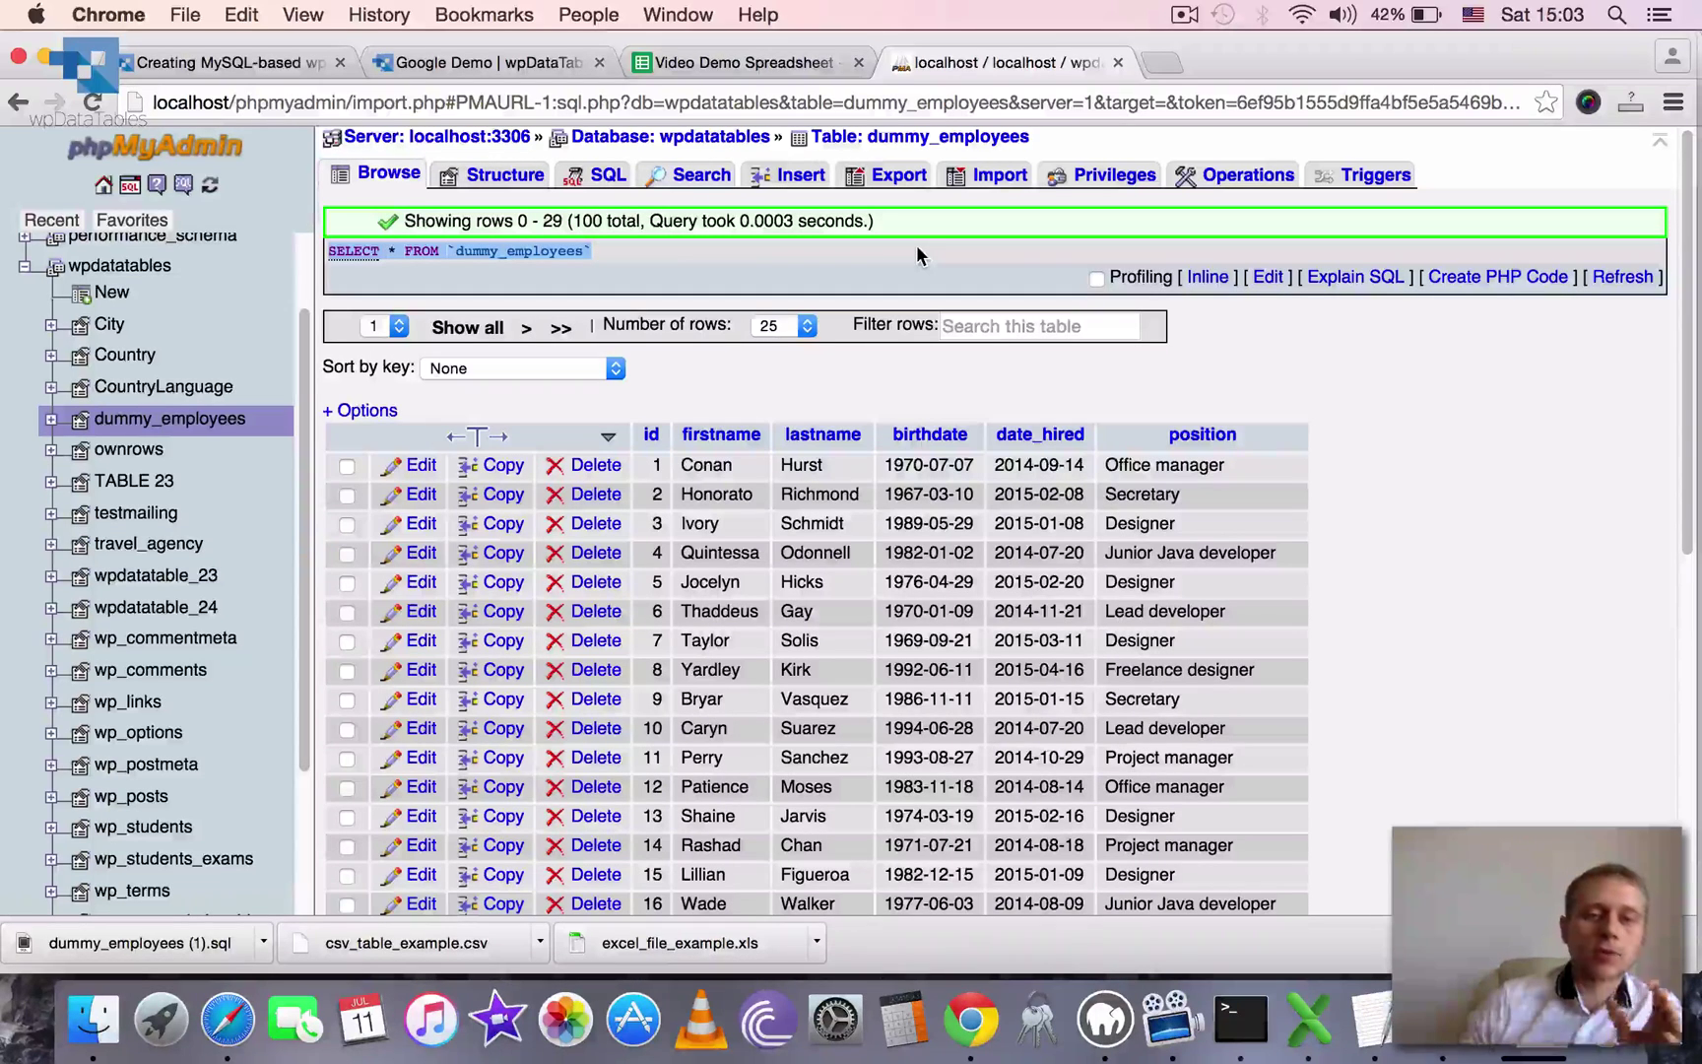
{"action": "left_click", "coordinate": [594, 178]}
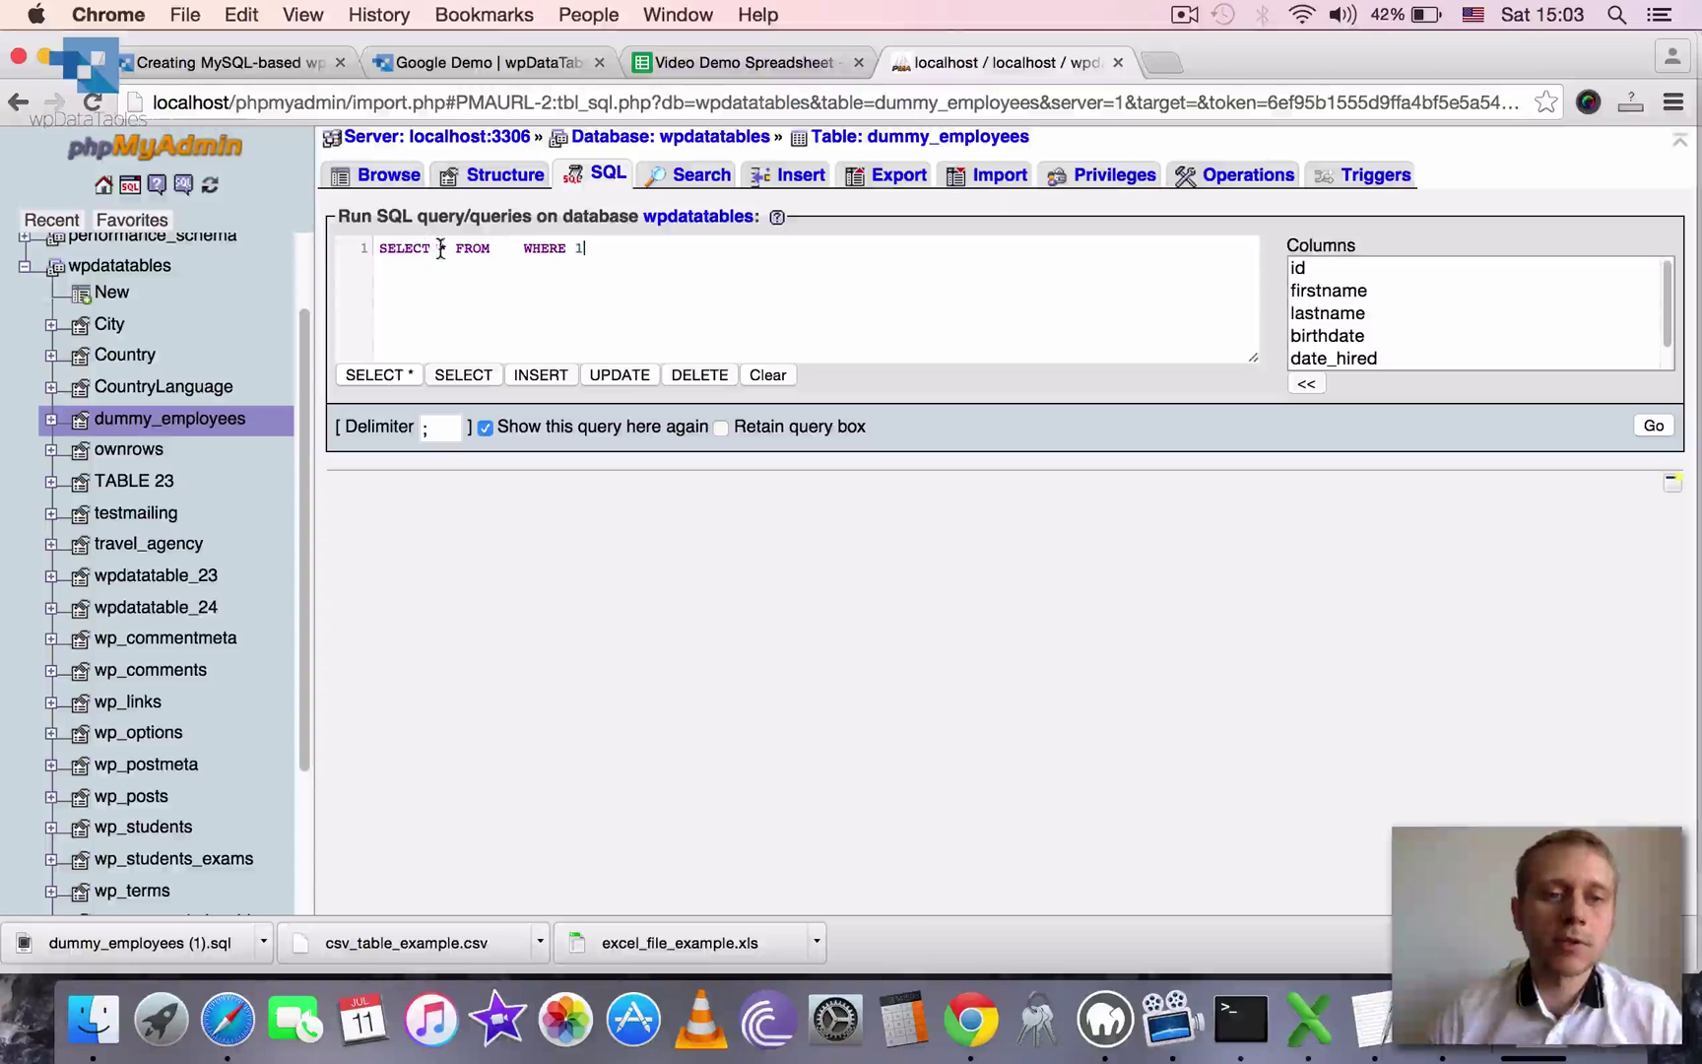
- Run SELECT * FROM dummy_employees and review the 100 returned rows
{"action": "left_click_drag", "start_coordinate": [510, 248], "coordinate": [839, 251]}
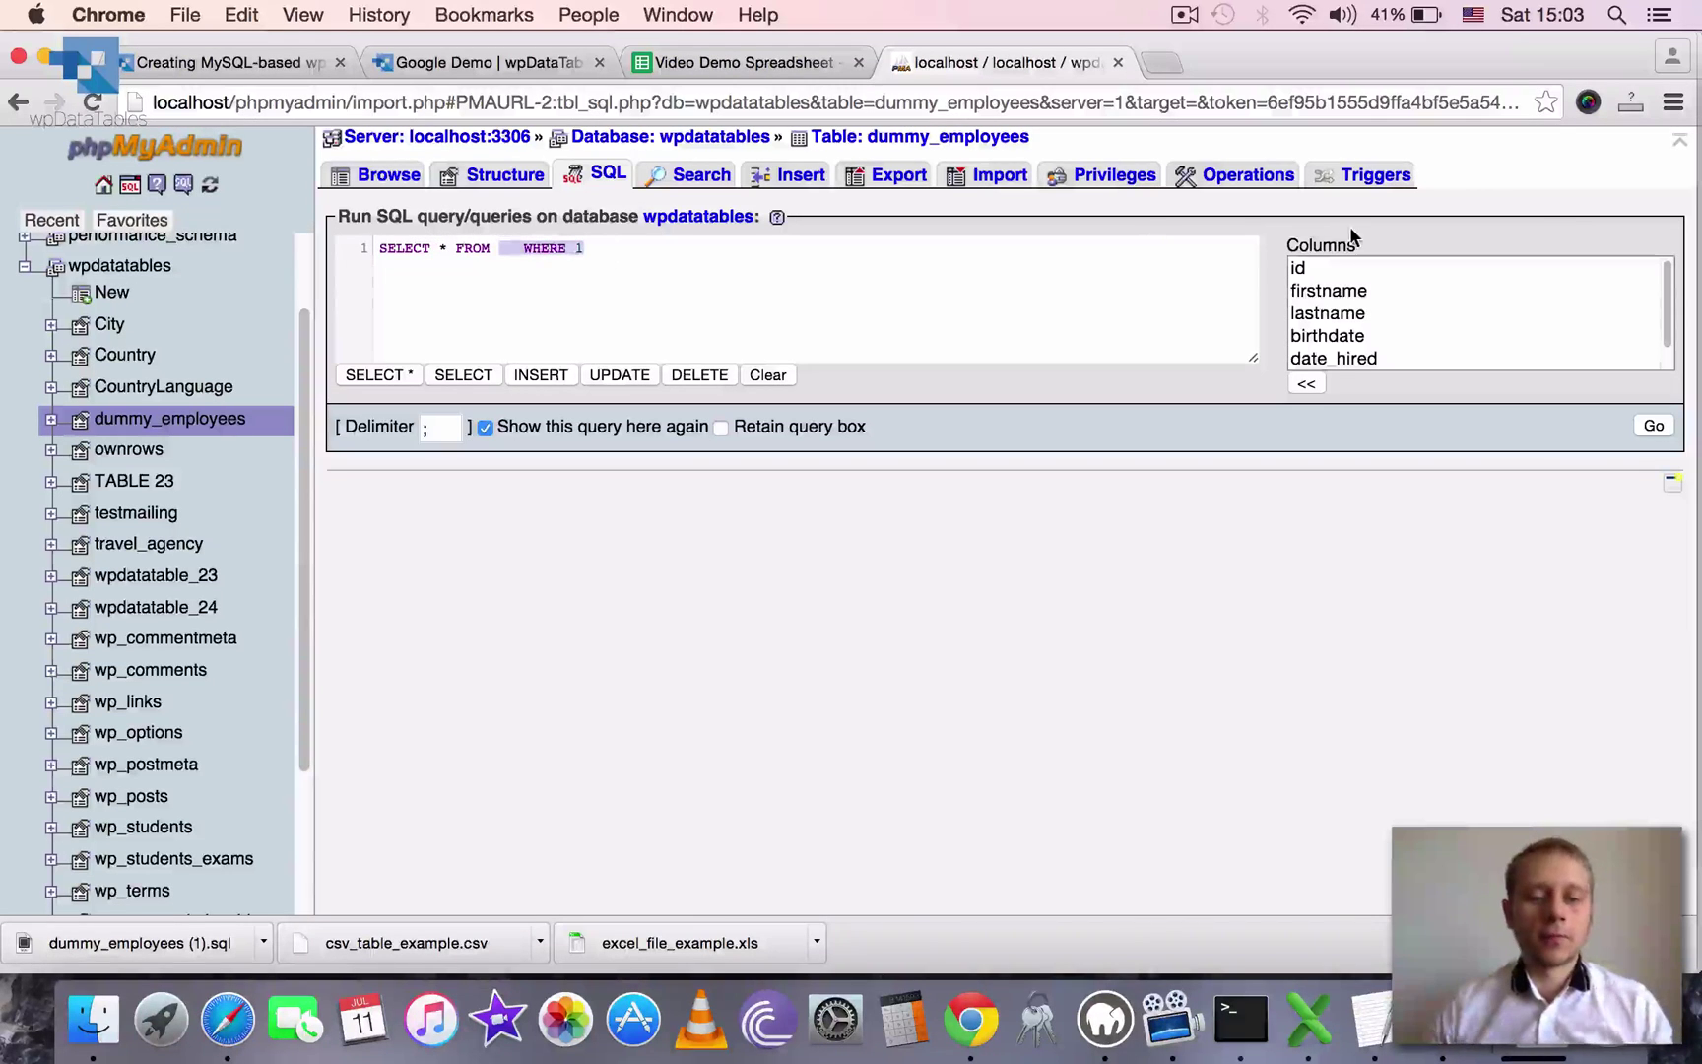
{"action": "type", "text": "dummy_employees"}
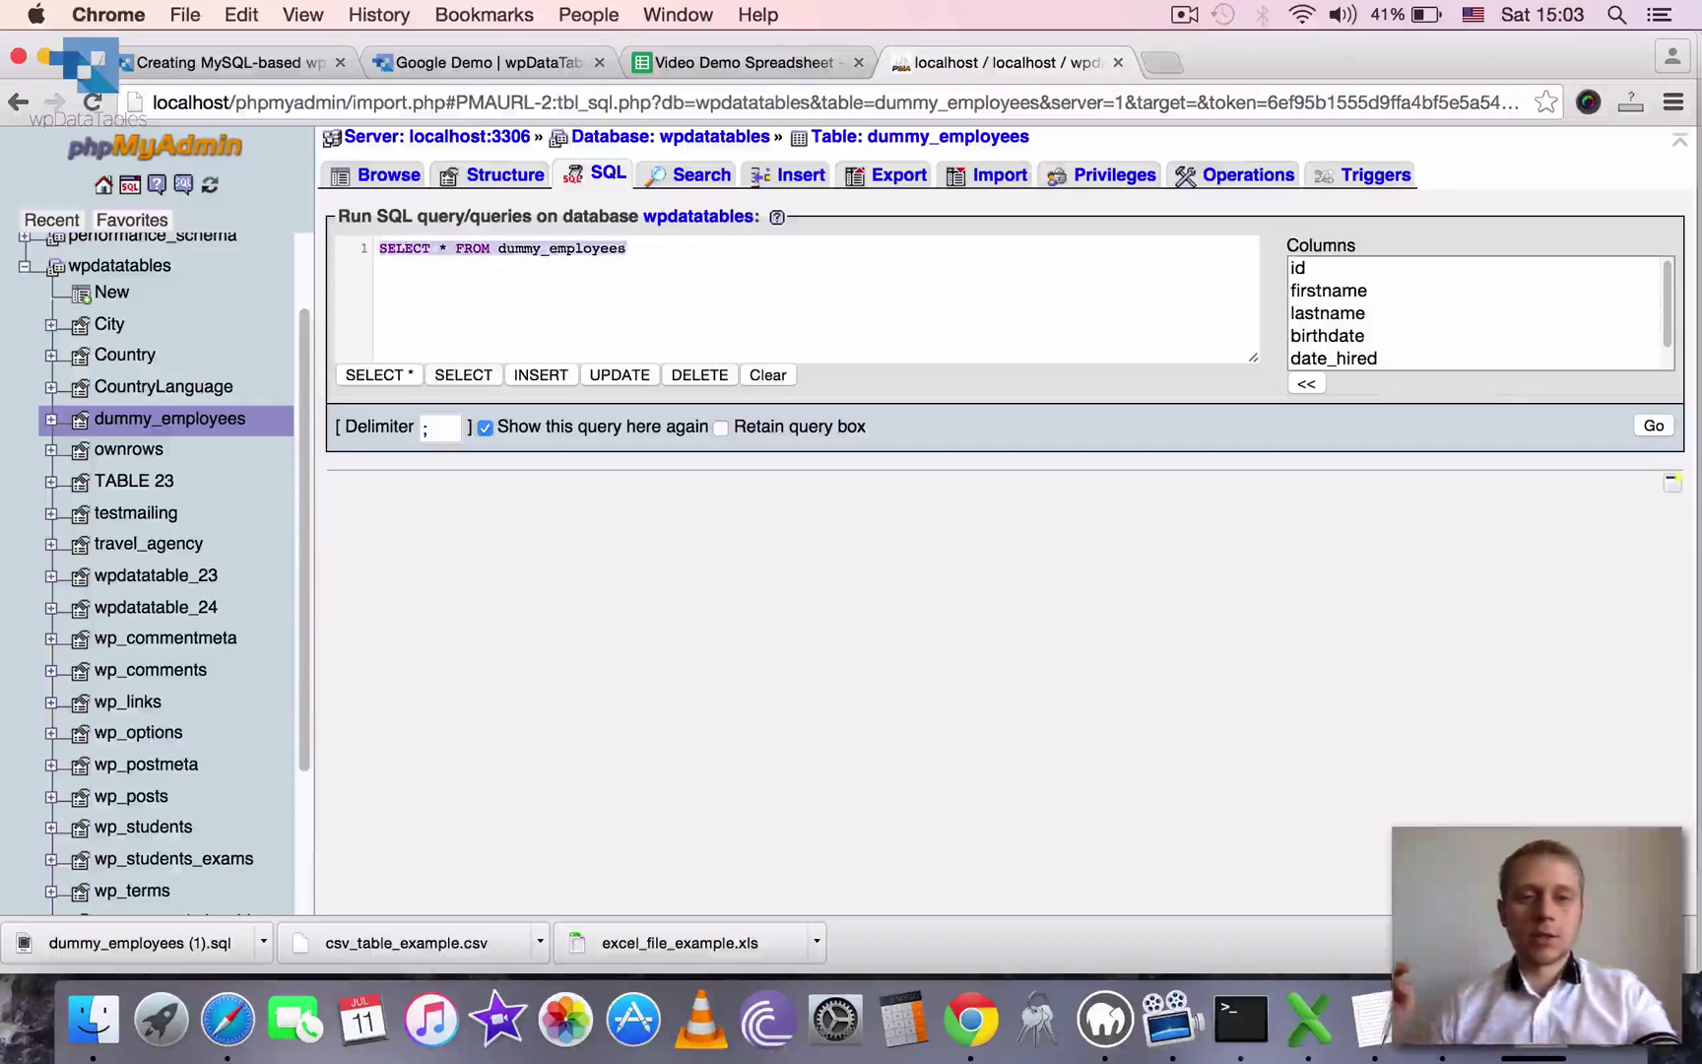
{"action": "left_click", "coordinate": [1654, 426]}
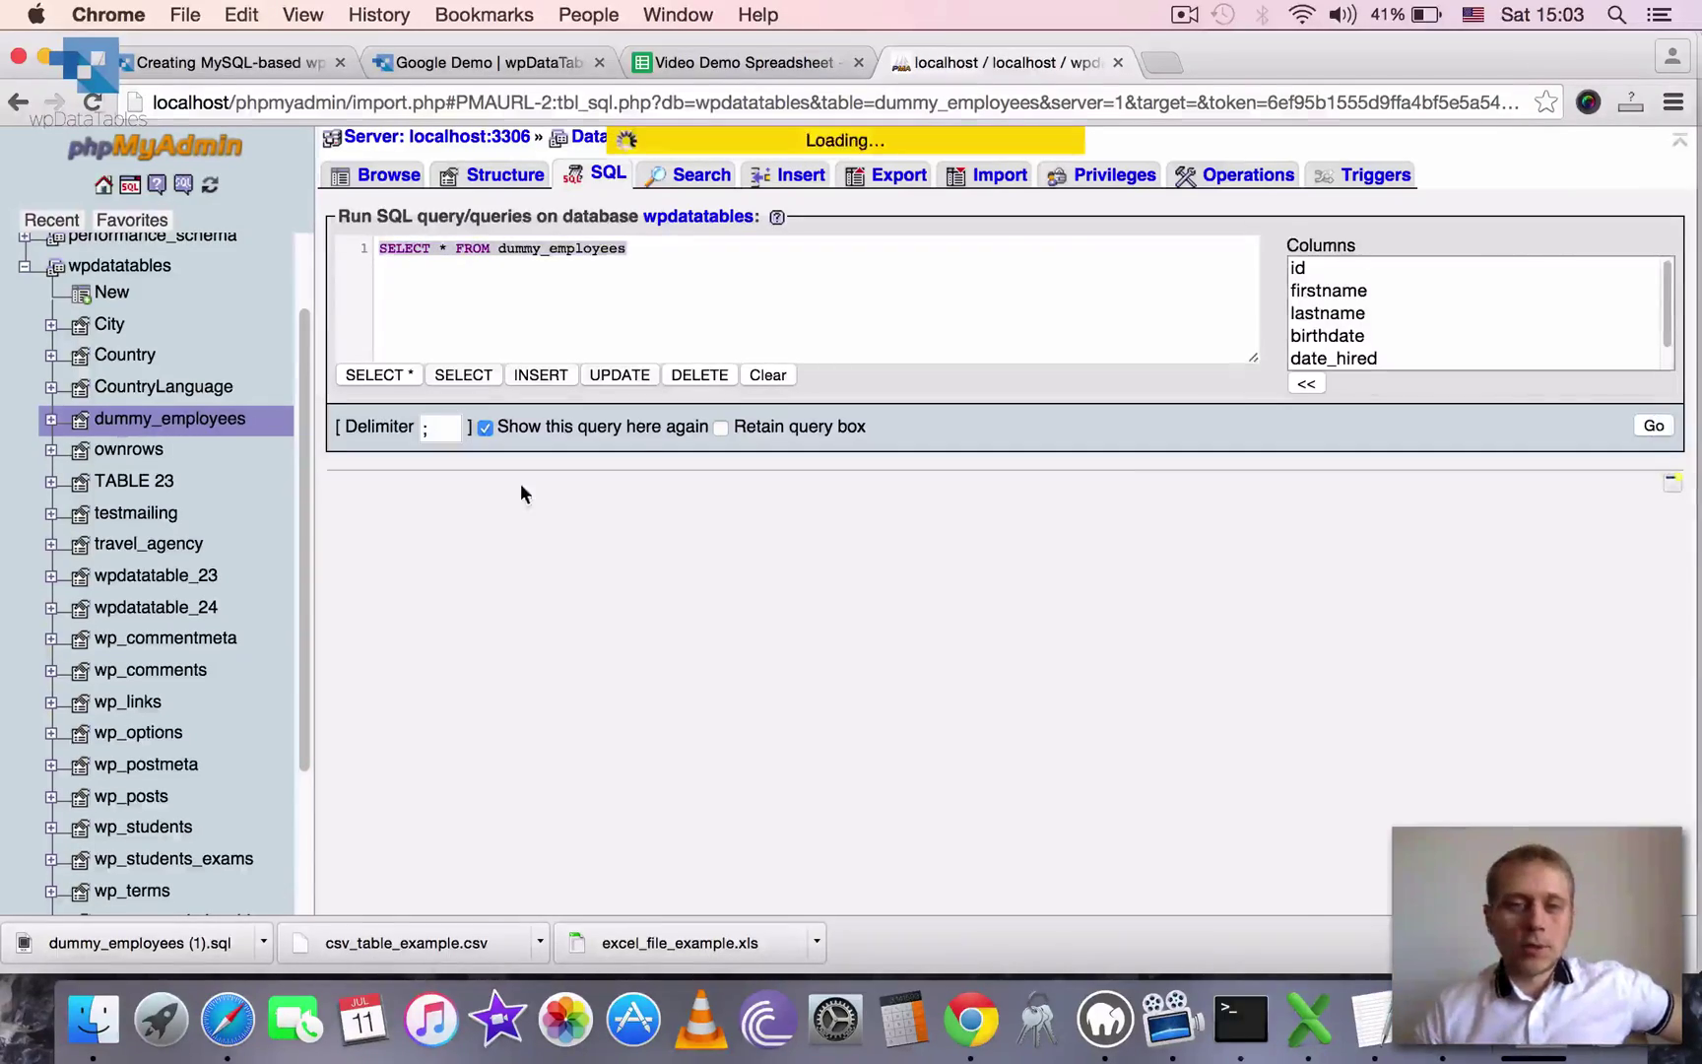
{"action": "scroll", "coordinate": [1684, 414], "scroll_direction": "down", "scroll_amount": 10}
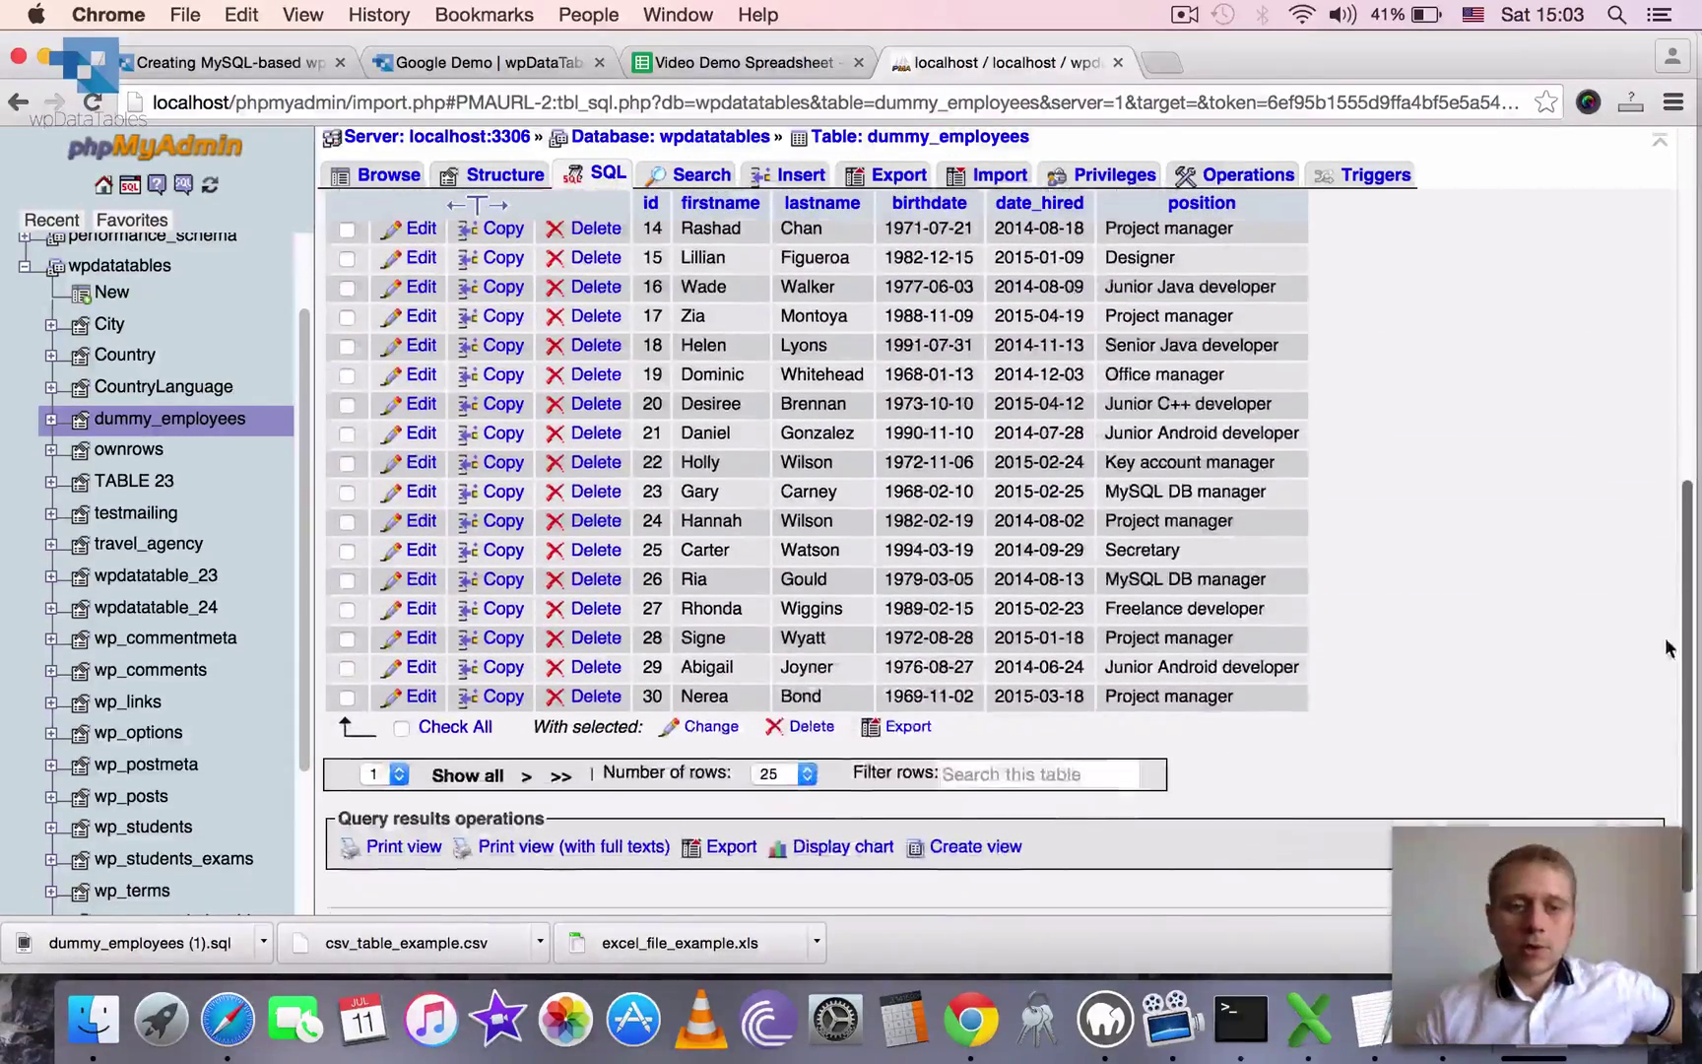
{"action": "scroll", "coordinate": [1672, 508], "scroll_direction": "up", "scroll_amount": 10}
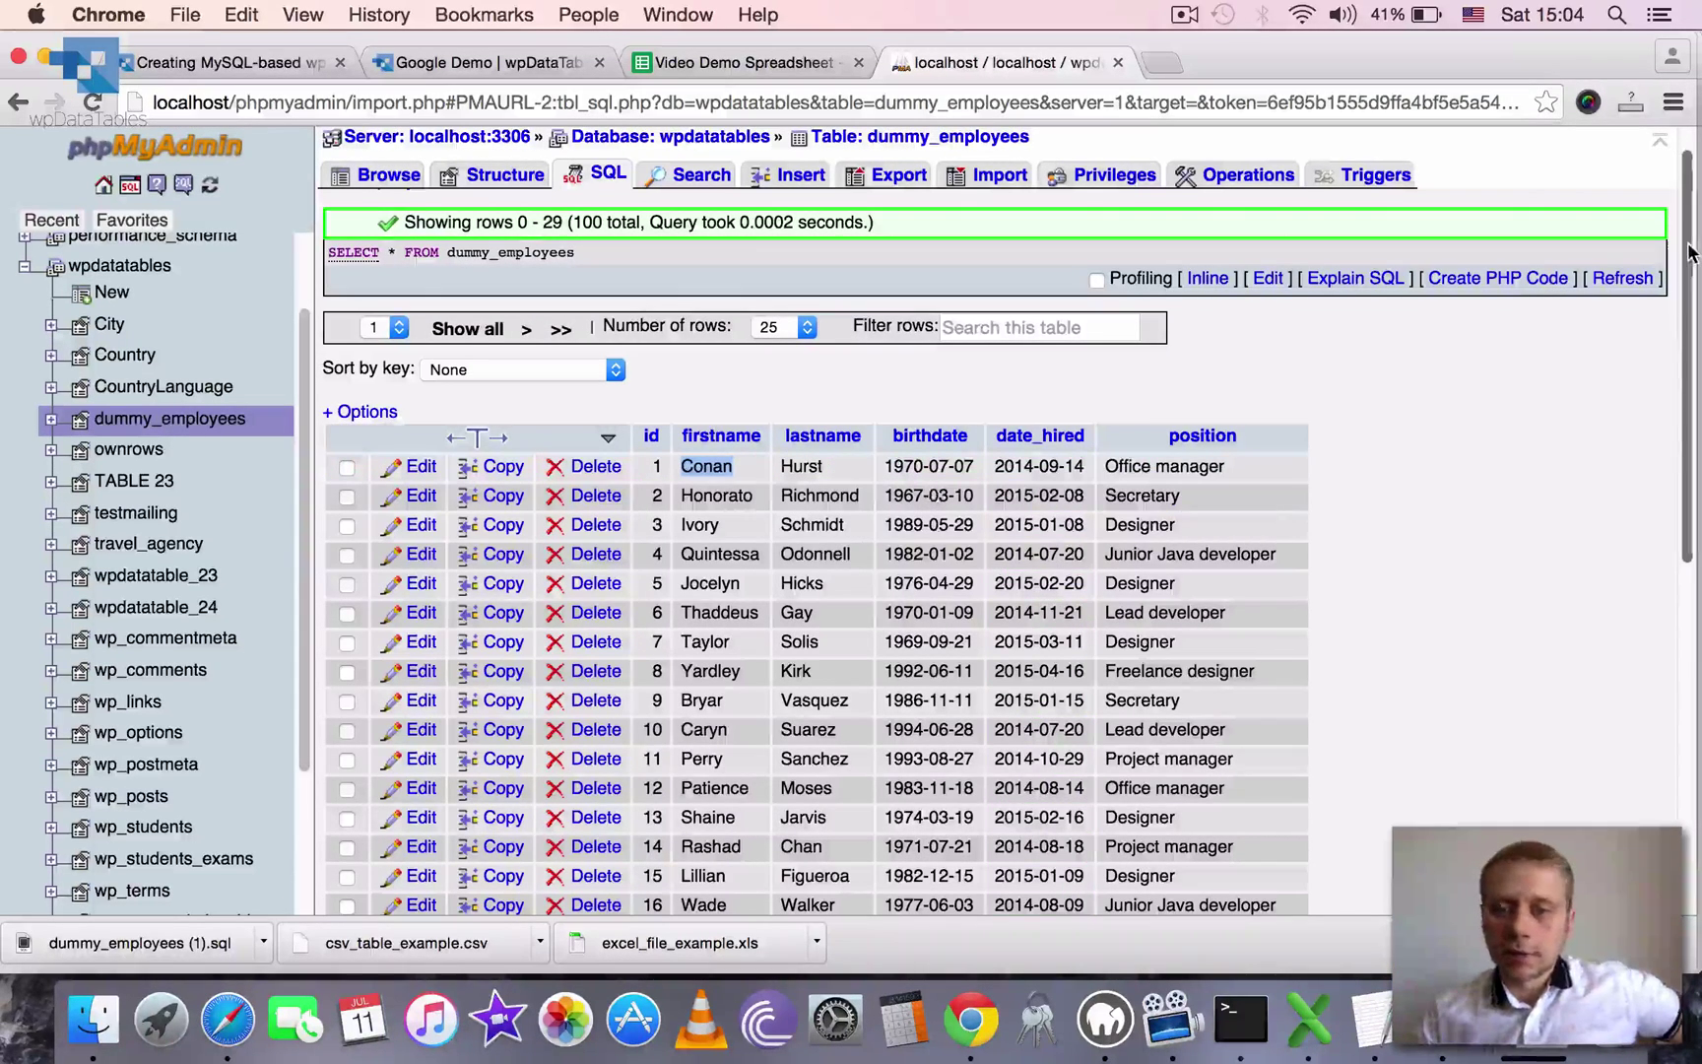
{"action": "scroll", "coordinate": [509, 320], "scroll_direction": "up", "scroll_amount": 2}
- Compare against the Google Demo tab, then return to the wpDataTables demo site
{"action": "left_click_drag", "start_coordinate": [588, 293], "coordinate": [321, 291]}
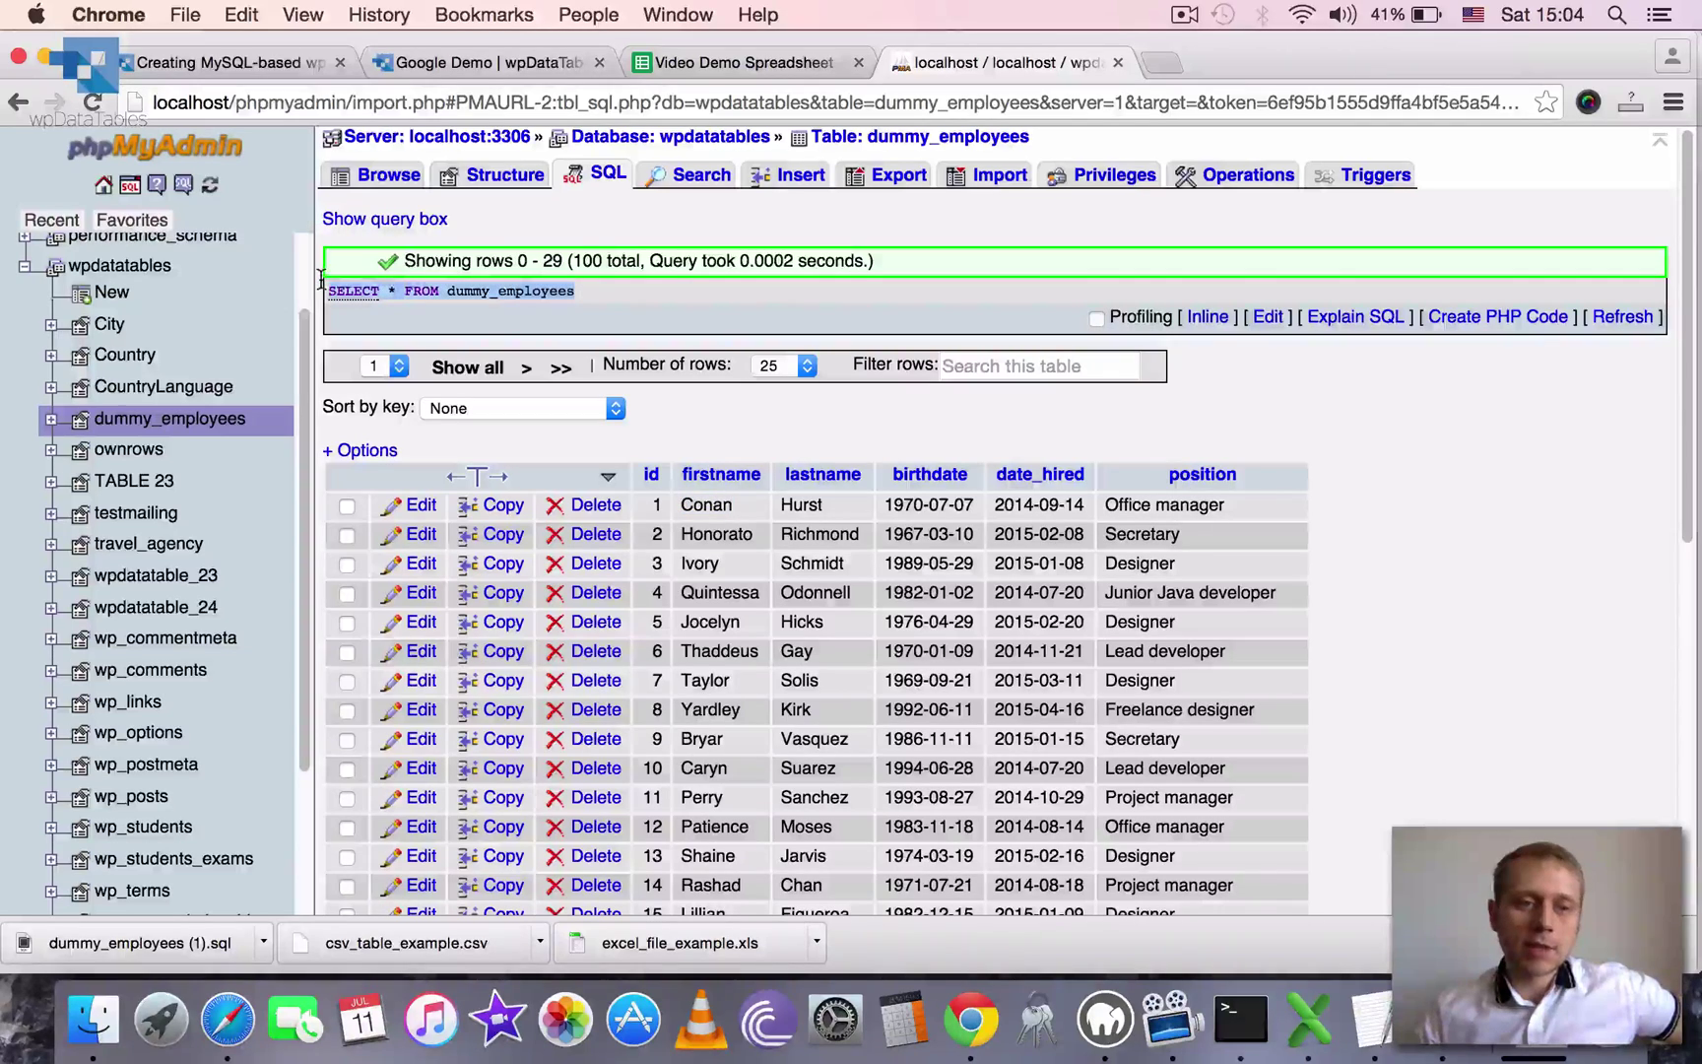
{"action": "left_click", "coordinate": [473, 65]}
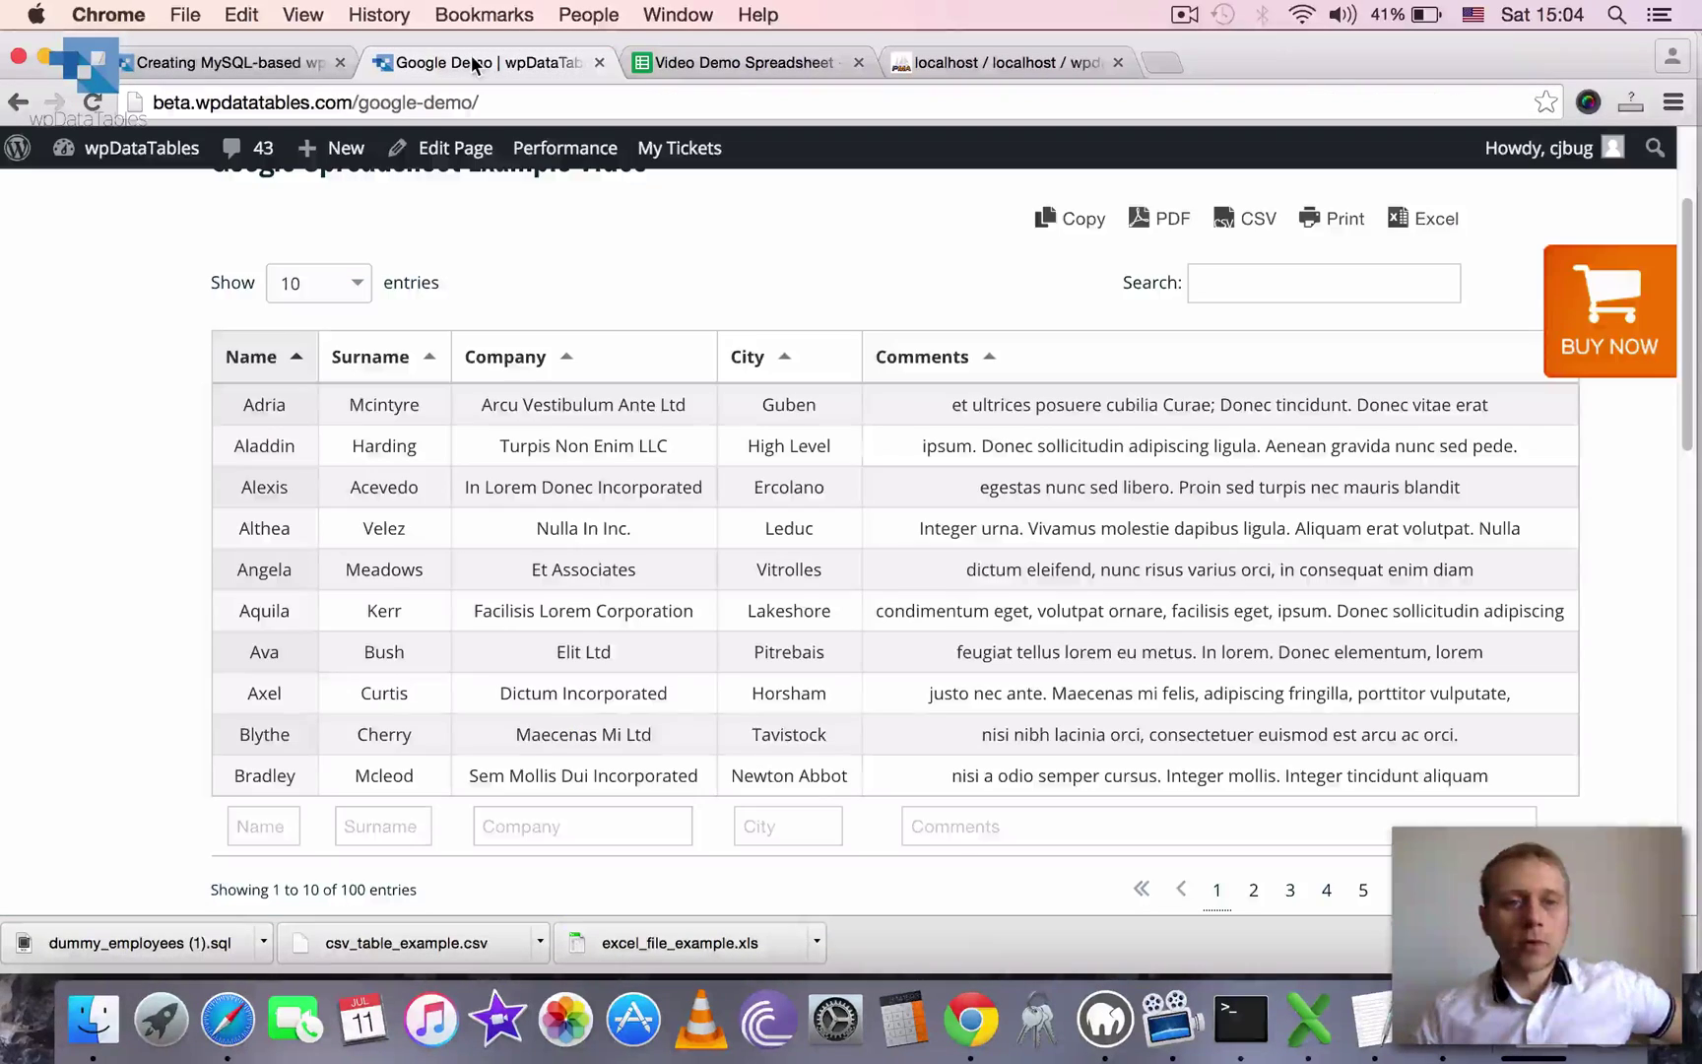
{"action": "left_click", "coordinate": [1001, 62]}
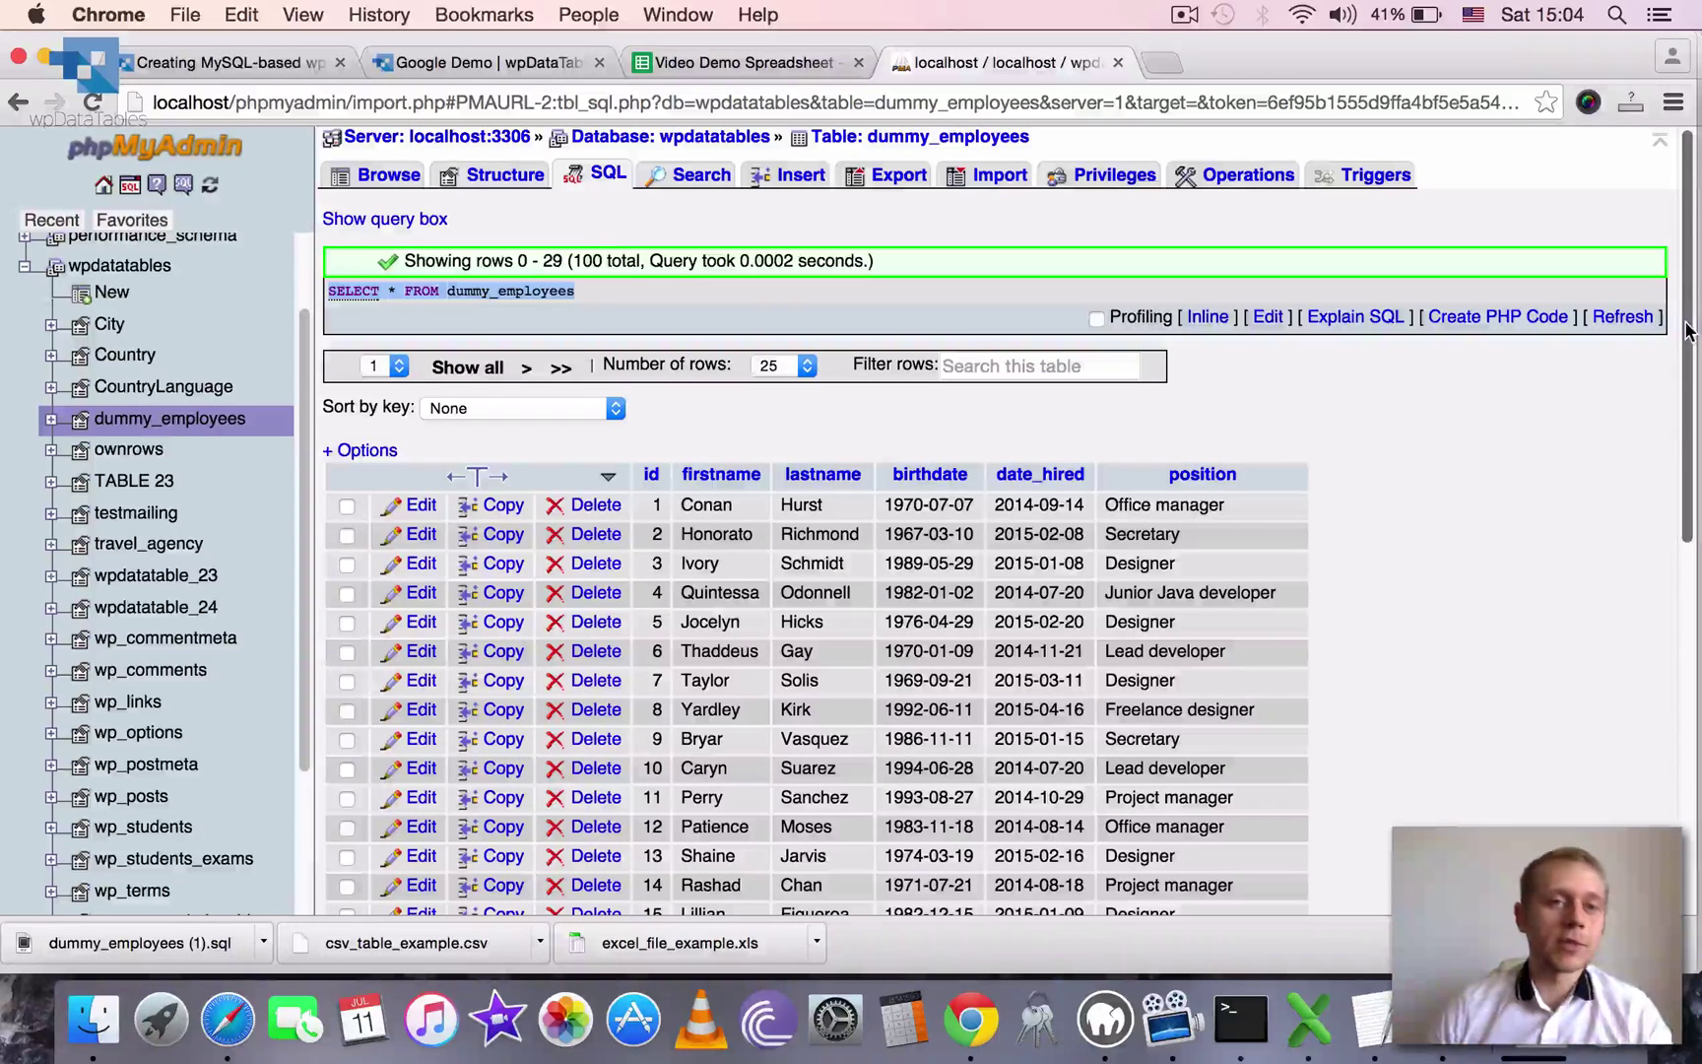
{"action": "left_click", "coordinate": [482, 61]}
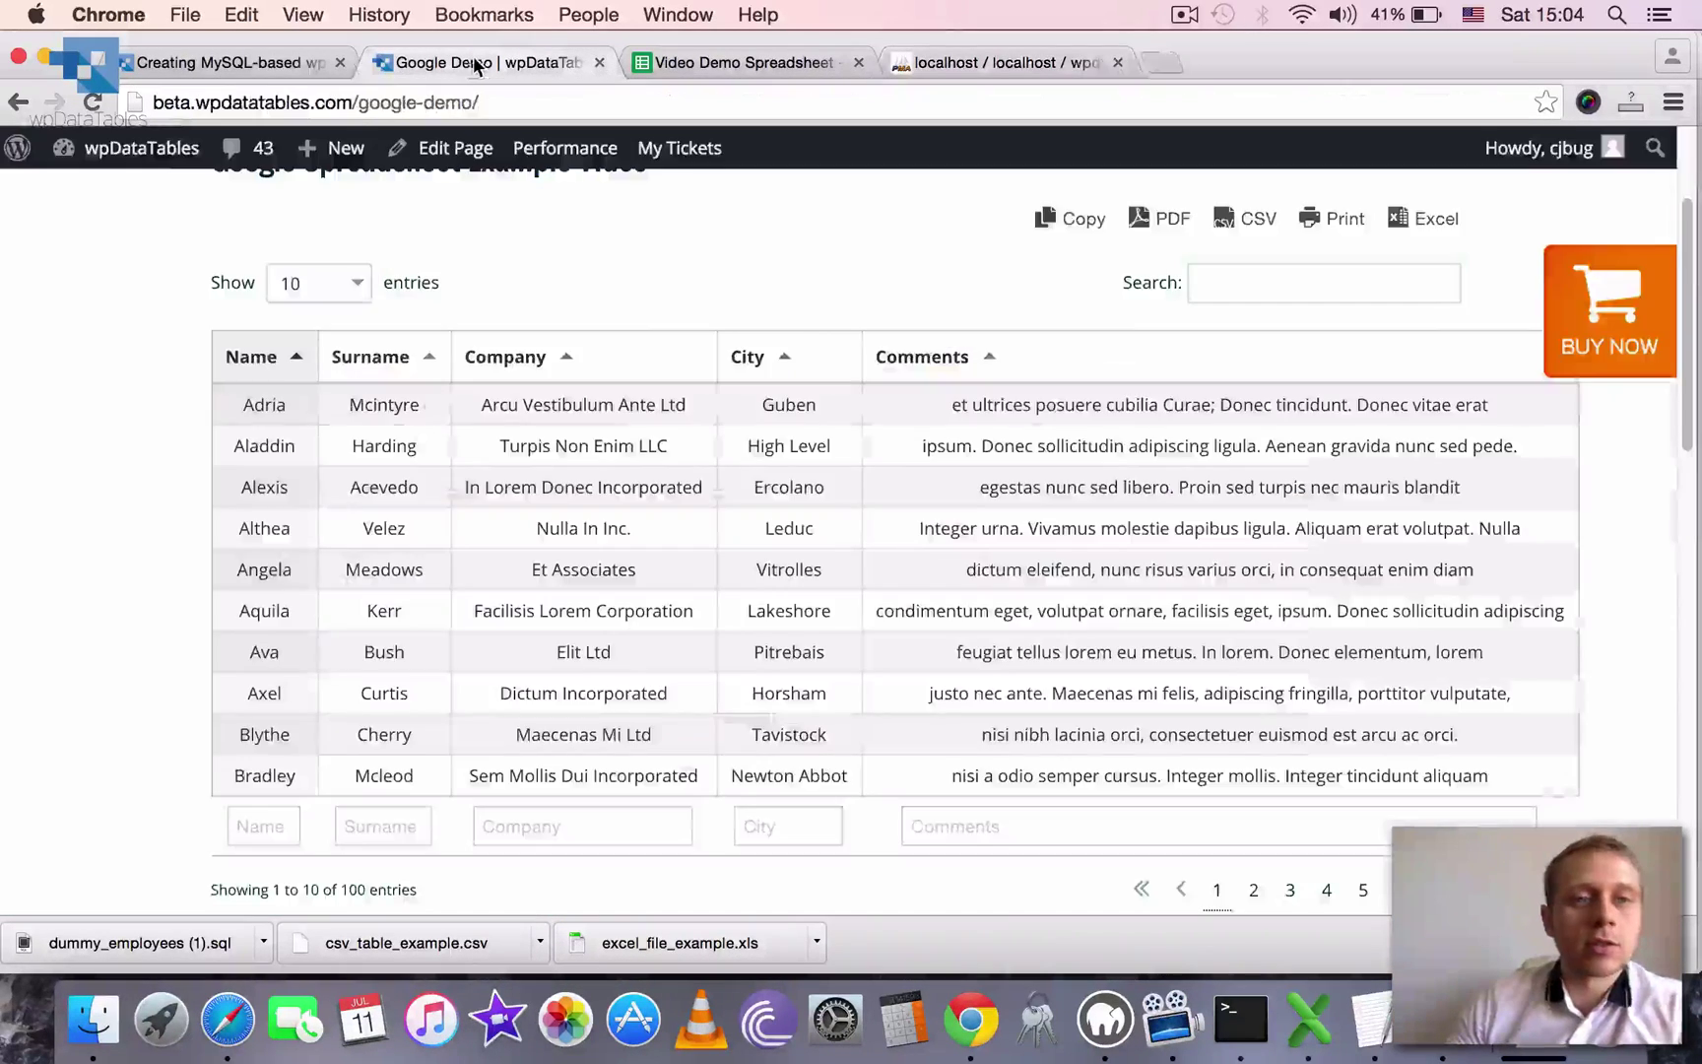
- Start a new wpDataTable from a data source titled MySQL table example
{"action": "left_click", "coordinate": [154, 164]}
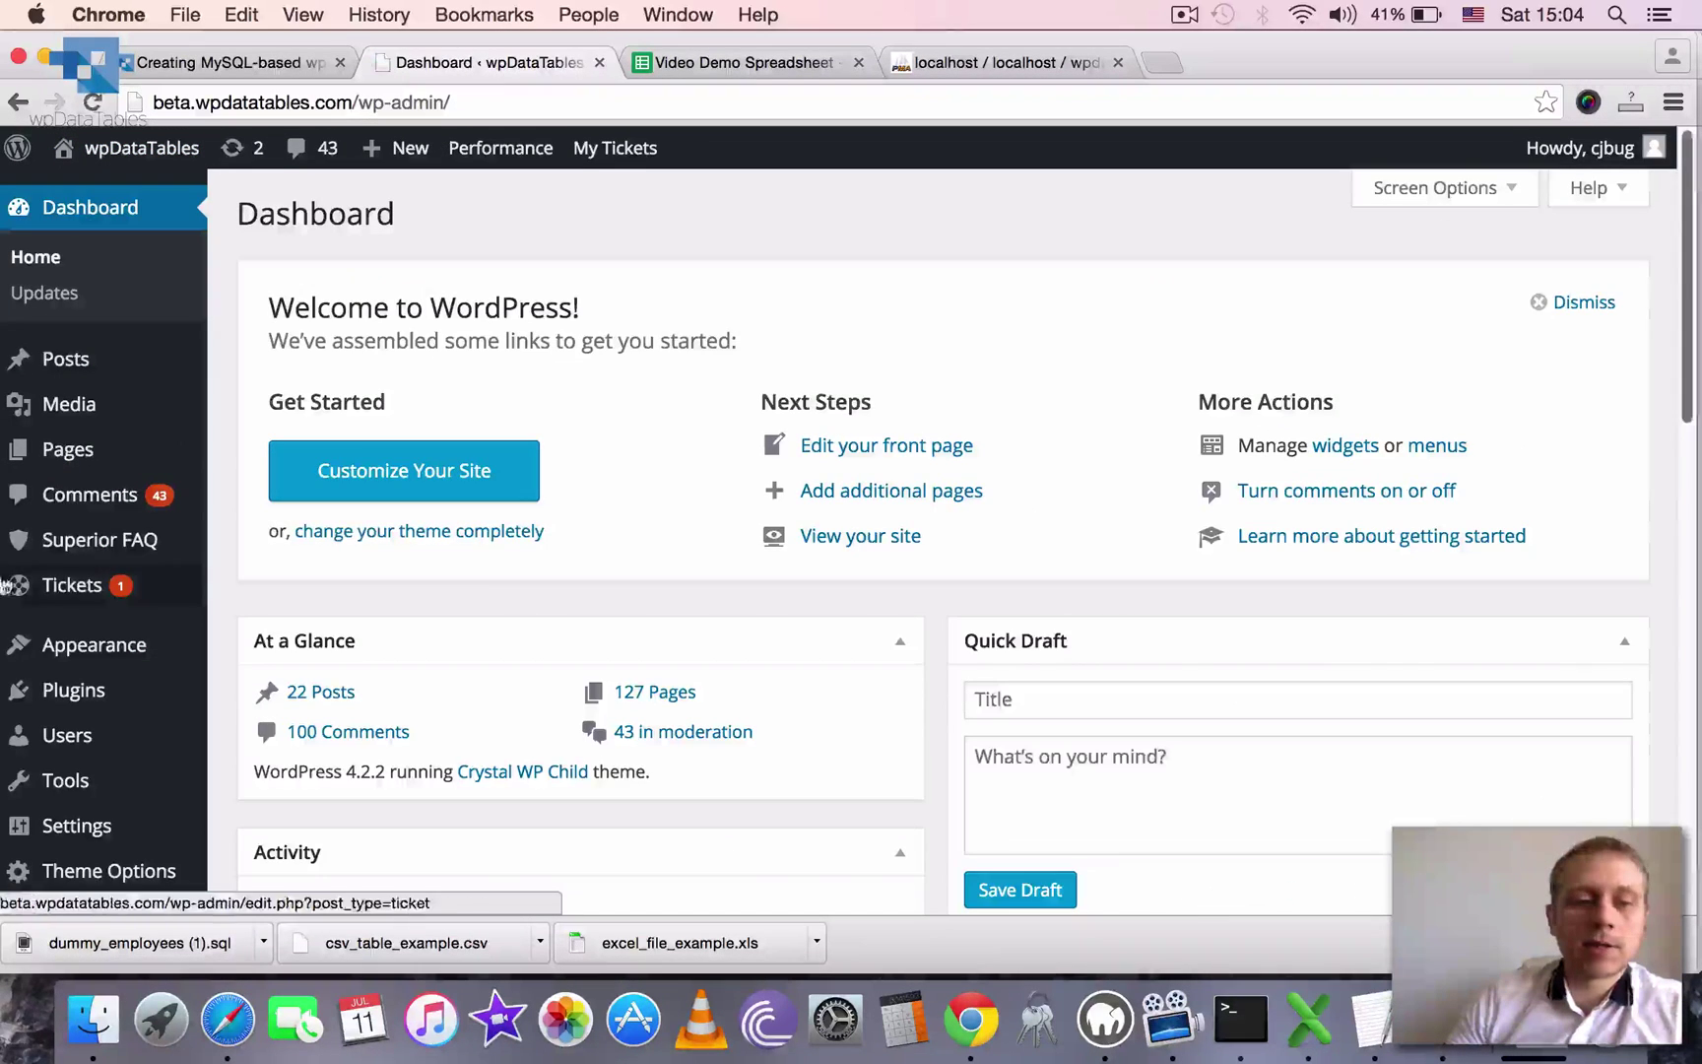
{"action": "scroll", "coordinate": [79, 493], "scroll_direction": "down", "scroll_amount": 3}
{"action": "mouse_move", "coordinate": [79, 497]}
{"action": "scroll", "coordinate": [84, 590], "scroll_direction": "down", "scroll_amount": 2}
{"action": "mouse_move", "coordinate": [98, 822]}
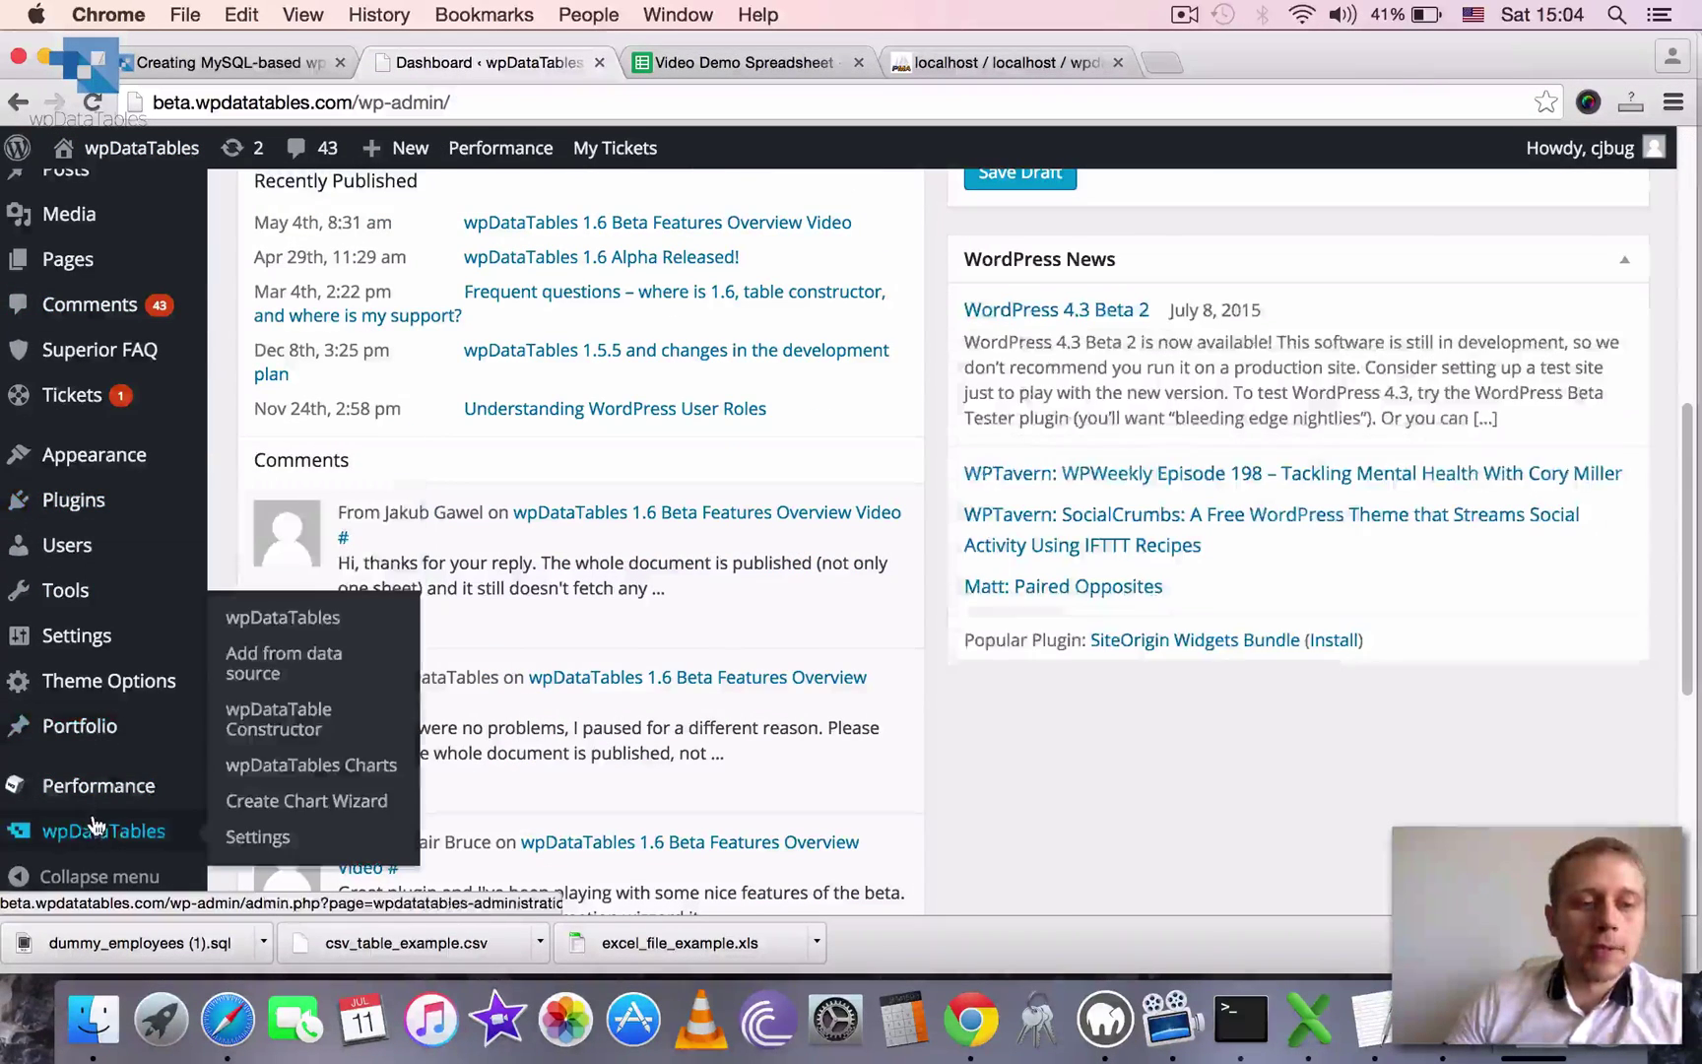
{"action": "left_click", "coordinate": [295, 656]}
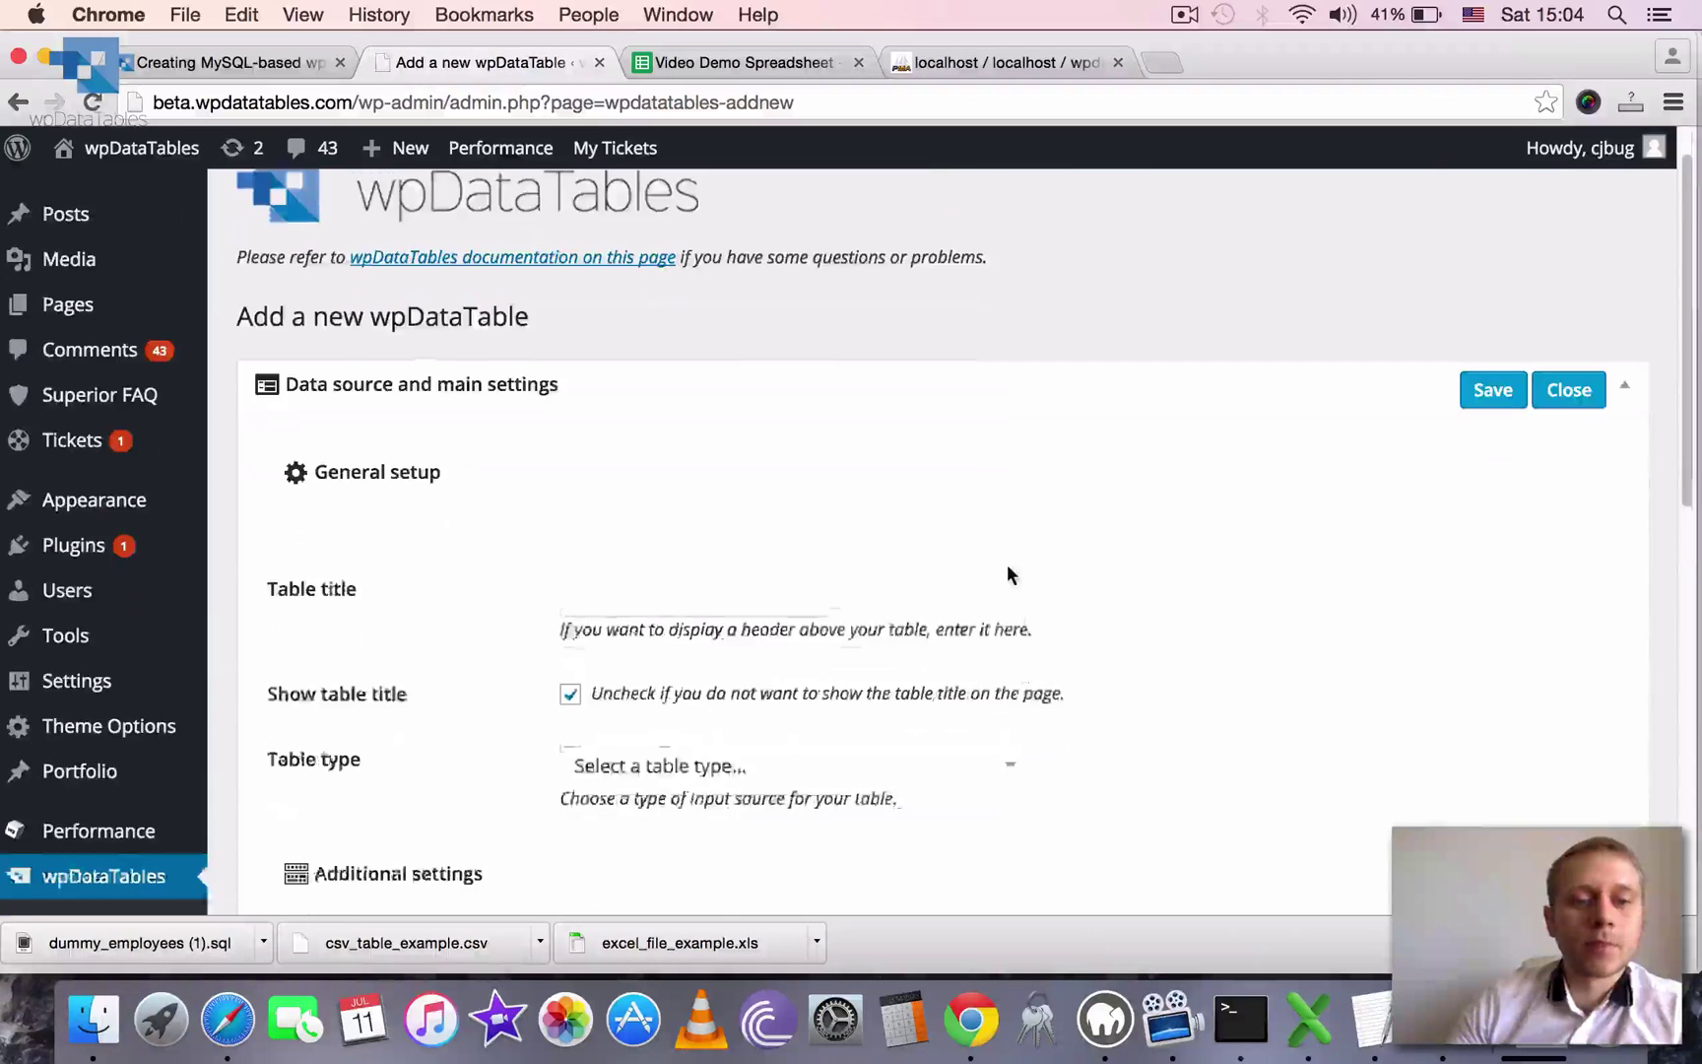
{"action": "scroll", "coordinate": [886, 532], "scroll_direction": "down", "scroll_amount": 2}
{"action": "left_click", "coordinate": [695, 456]}
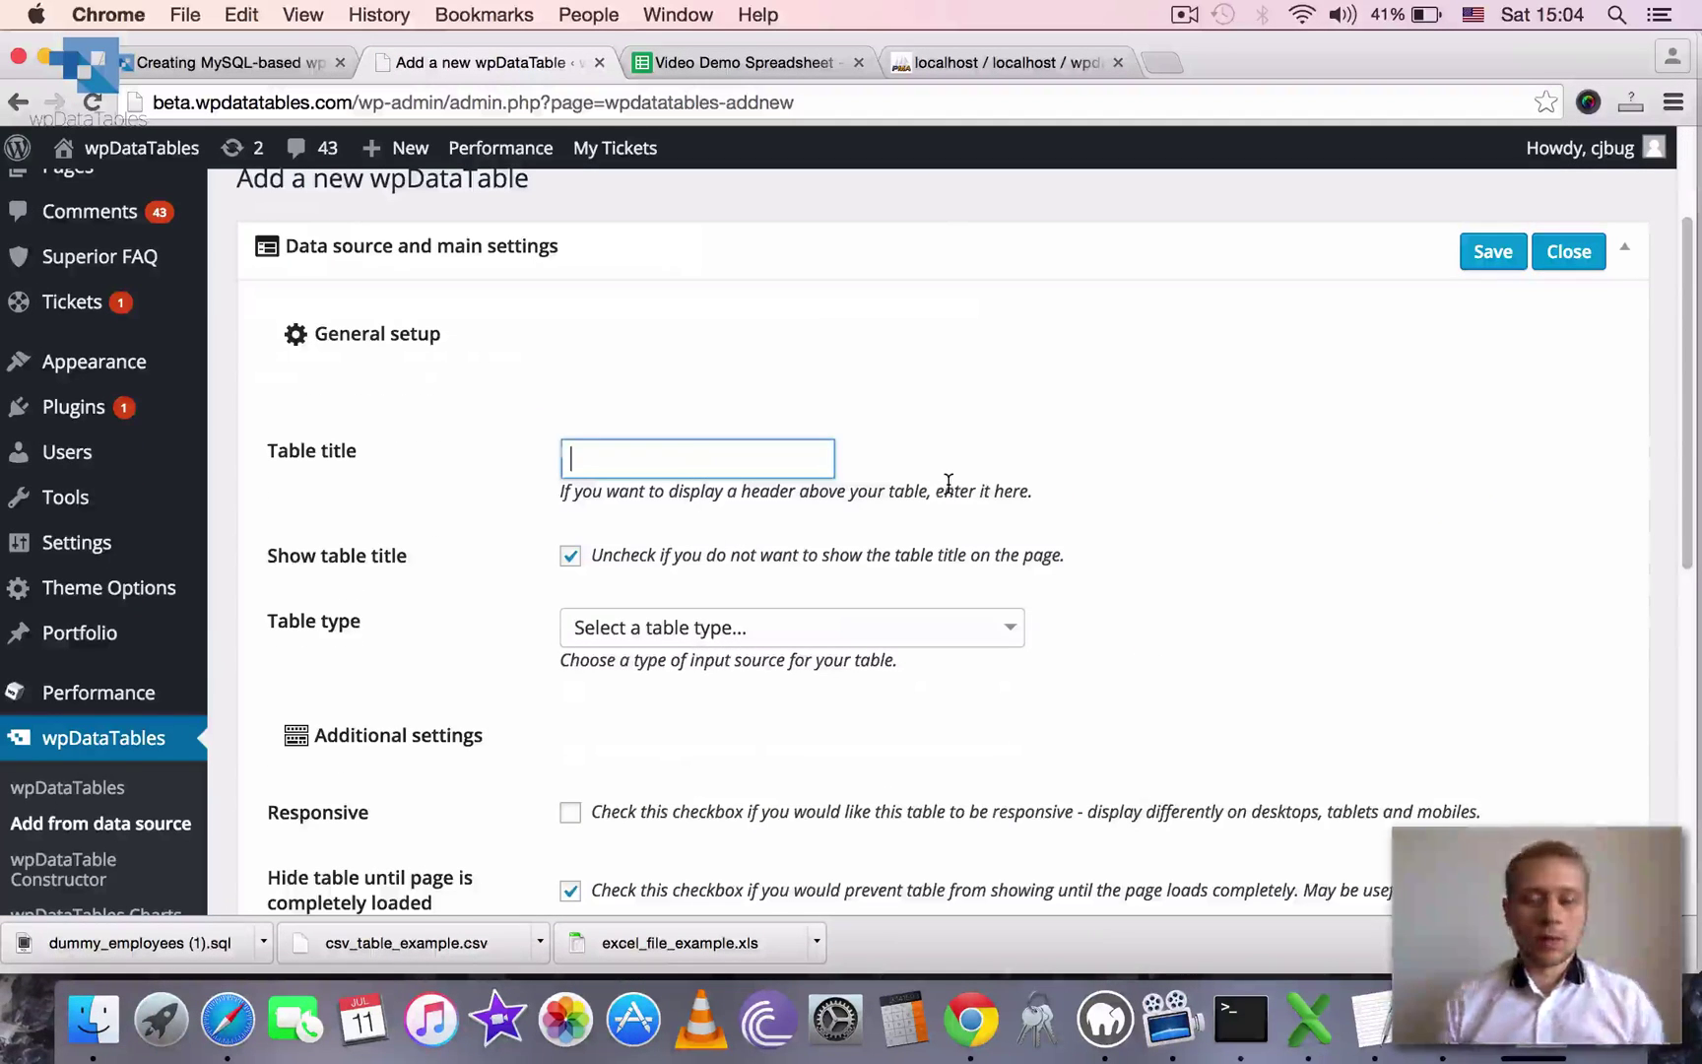
{"action": "type", "text": "MySQL"}
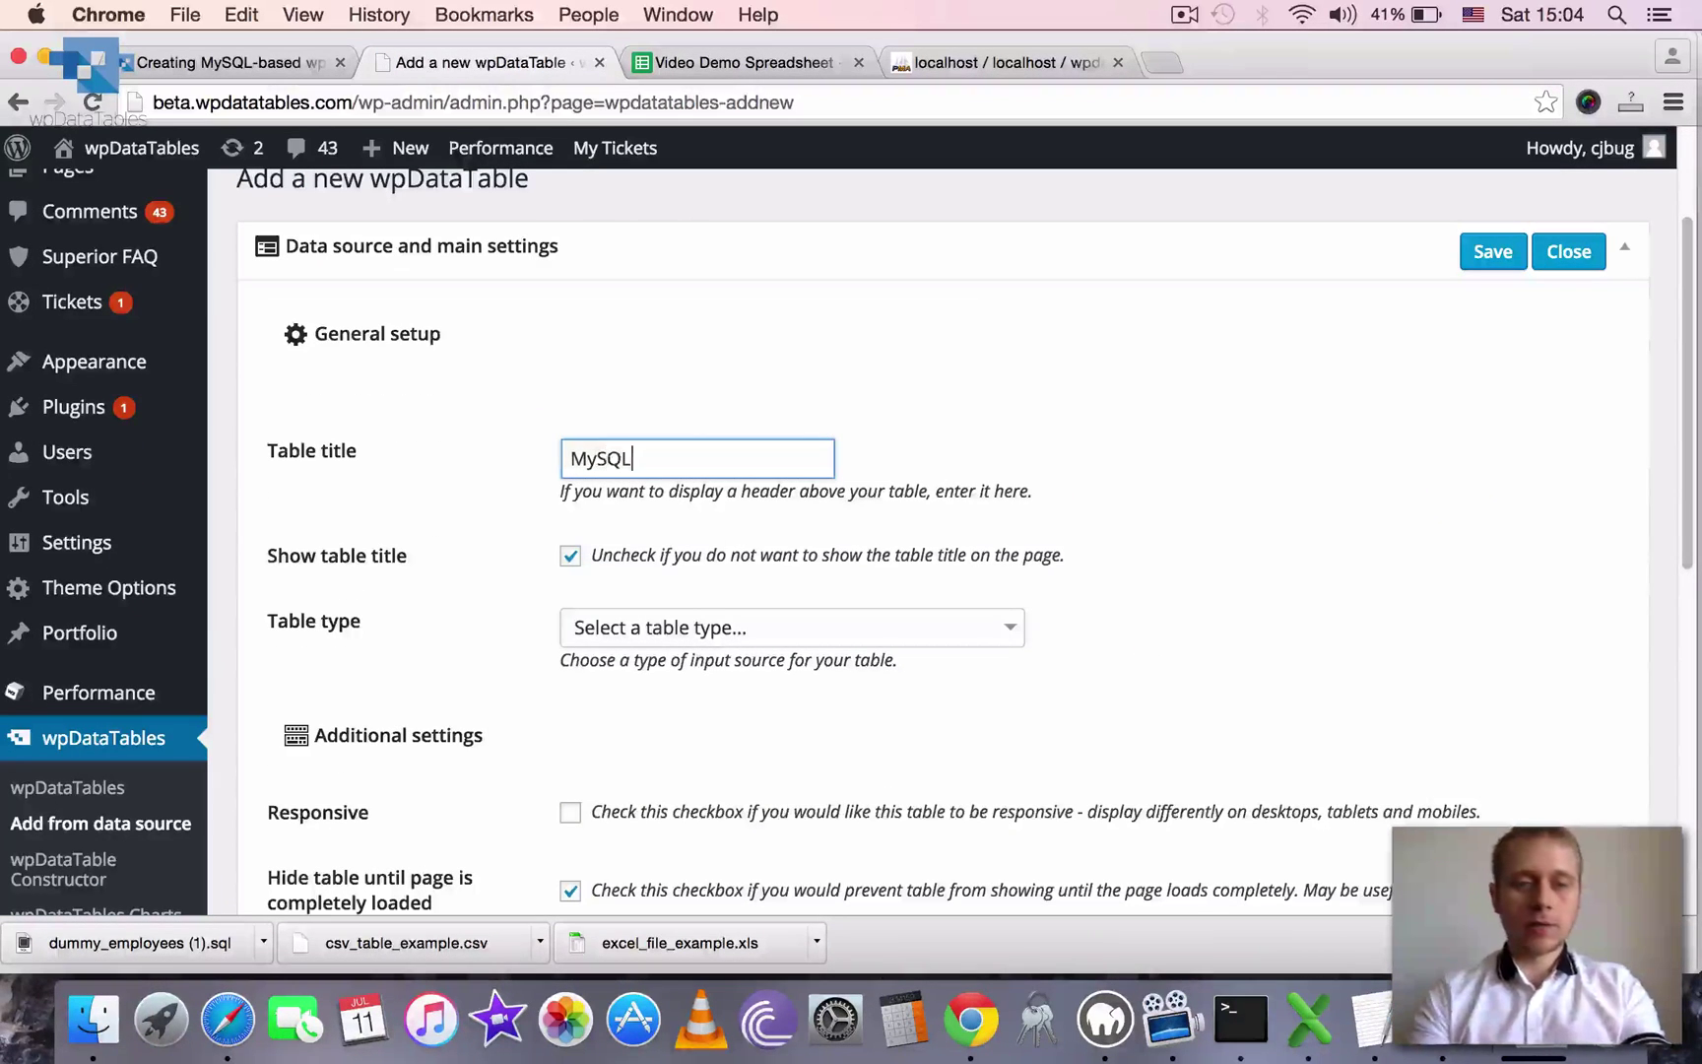
{"action": "type", "text": " table example"}
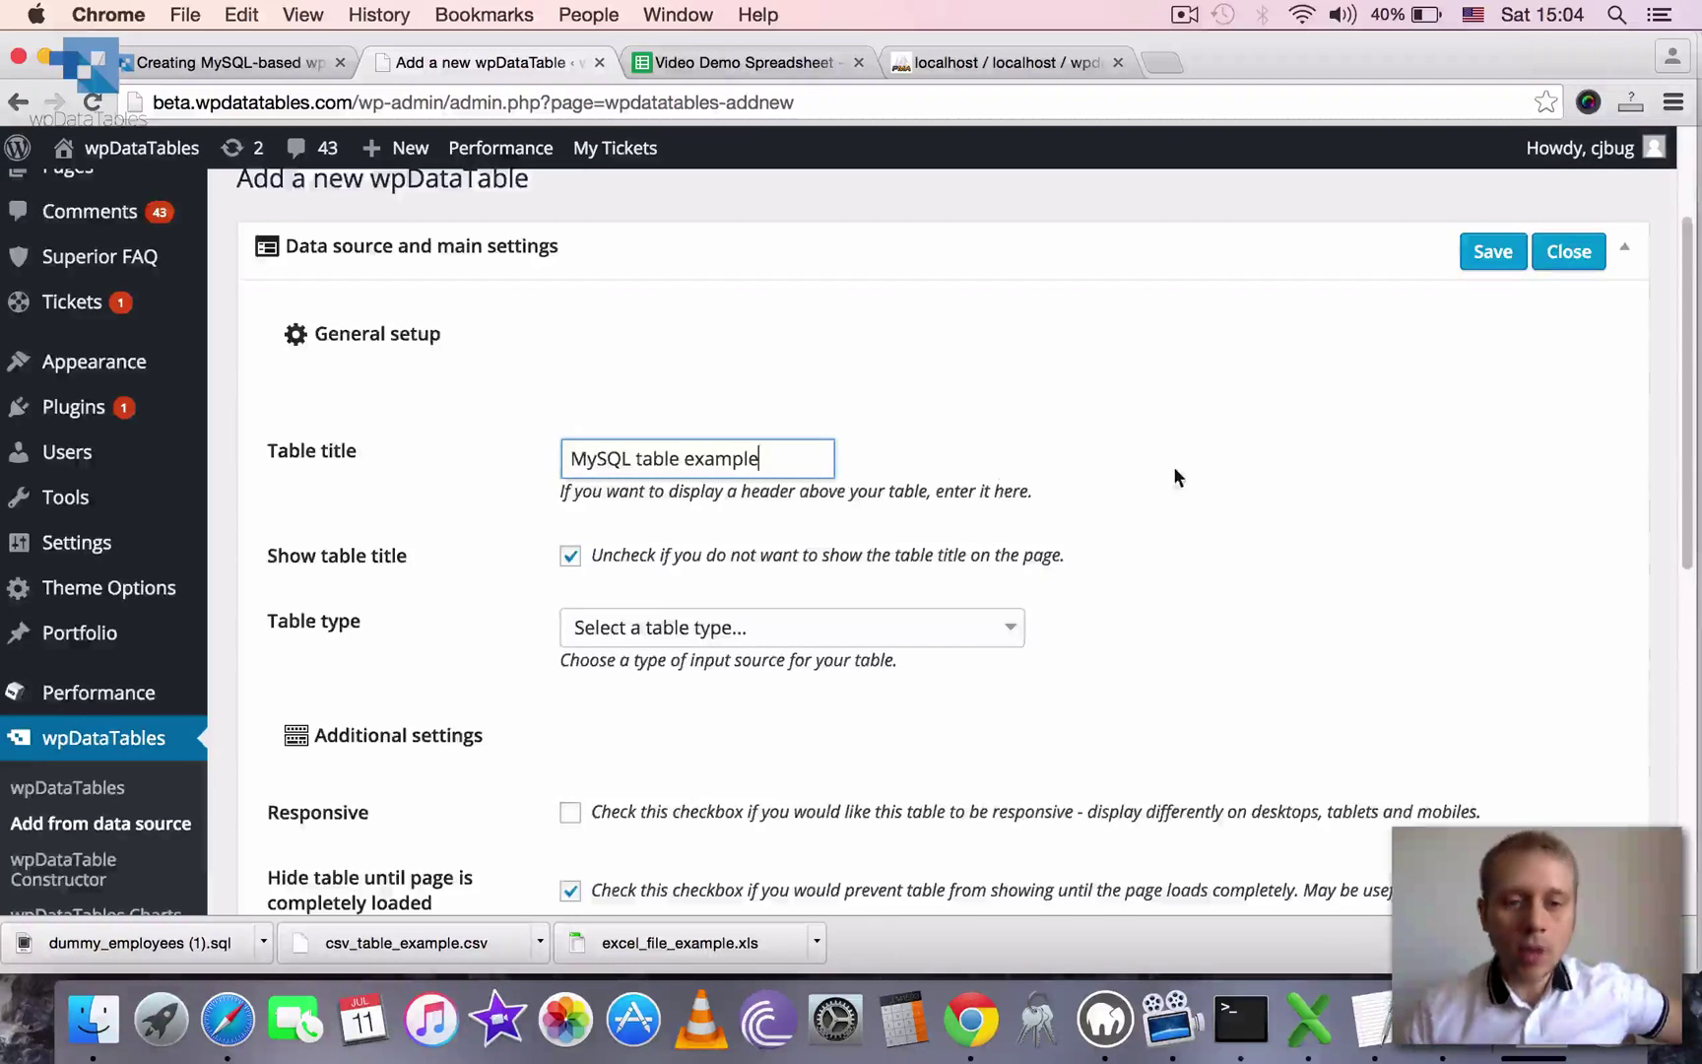
- Set table type to MySQL query, paste SELECT * FROM dummy_employees, and save
{"action": "scroll", "coordinate": [1173, 466], "scroll_direction": "down", "scroll_amount": 3}
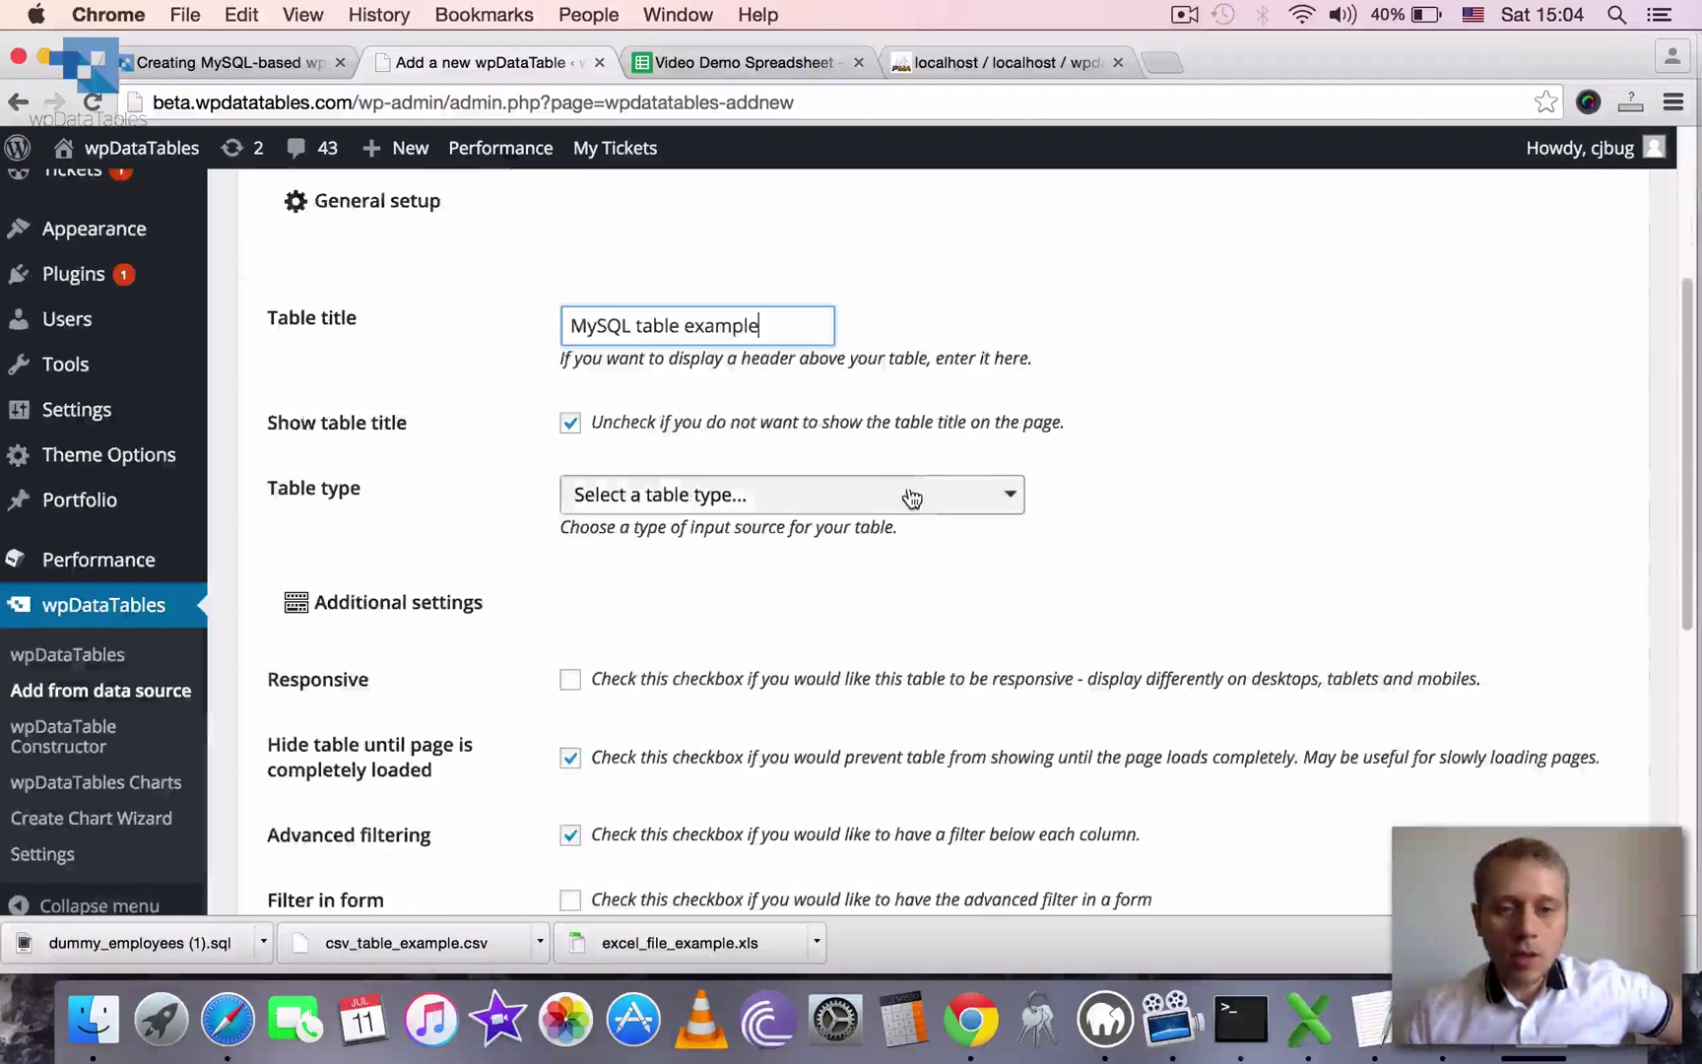
{"action": "left_click", "coordinate": [896, 495]}
{"action": "scroll", "coordinate": [1216, 591], "scroll_direction": "up", "scroll_amount": 1}
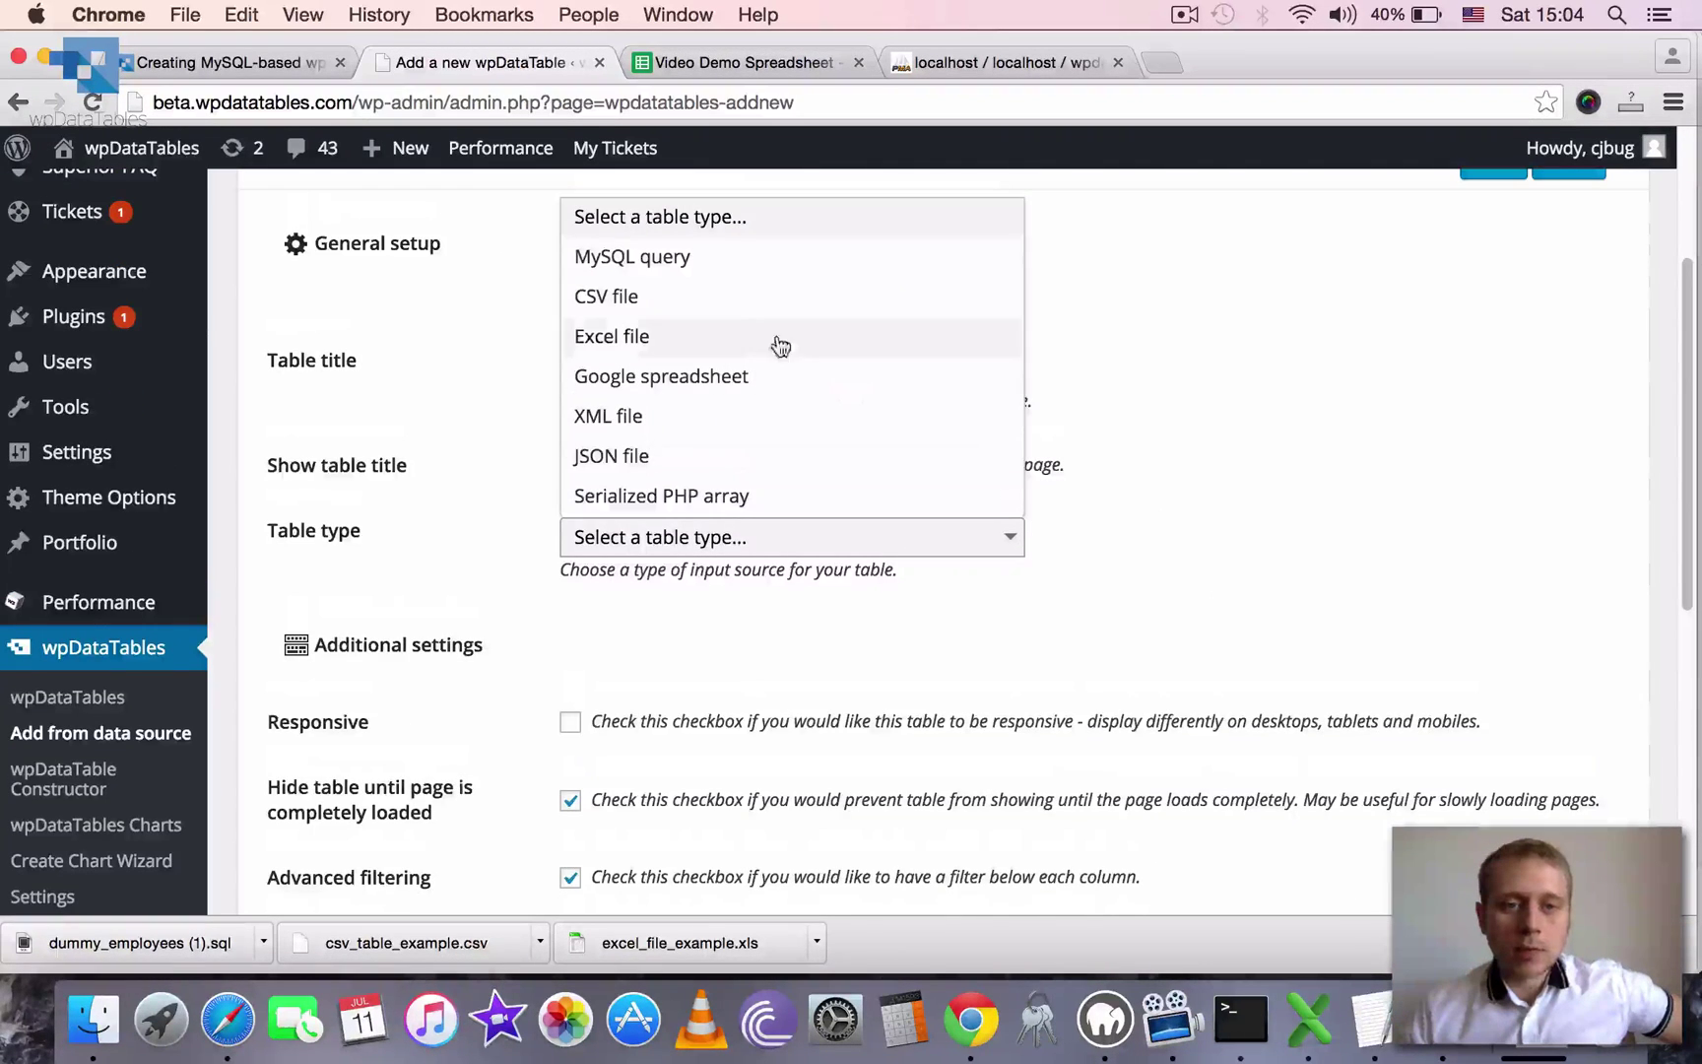
{"action": "left_click", "coordinate": [620, 256]}
{"action": "scroll", "coordinate": [1173, 536], "scroll_direction": "down", "scroll_amount": 3}
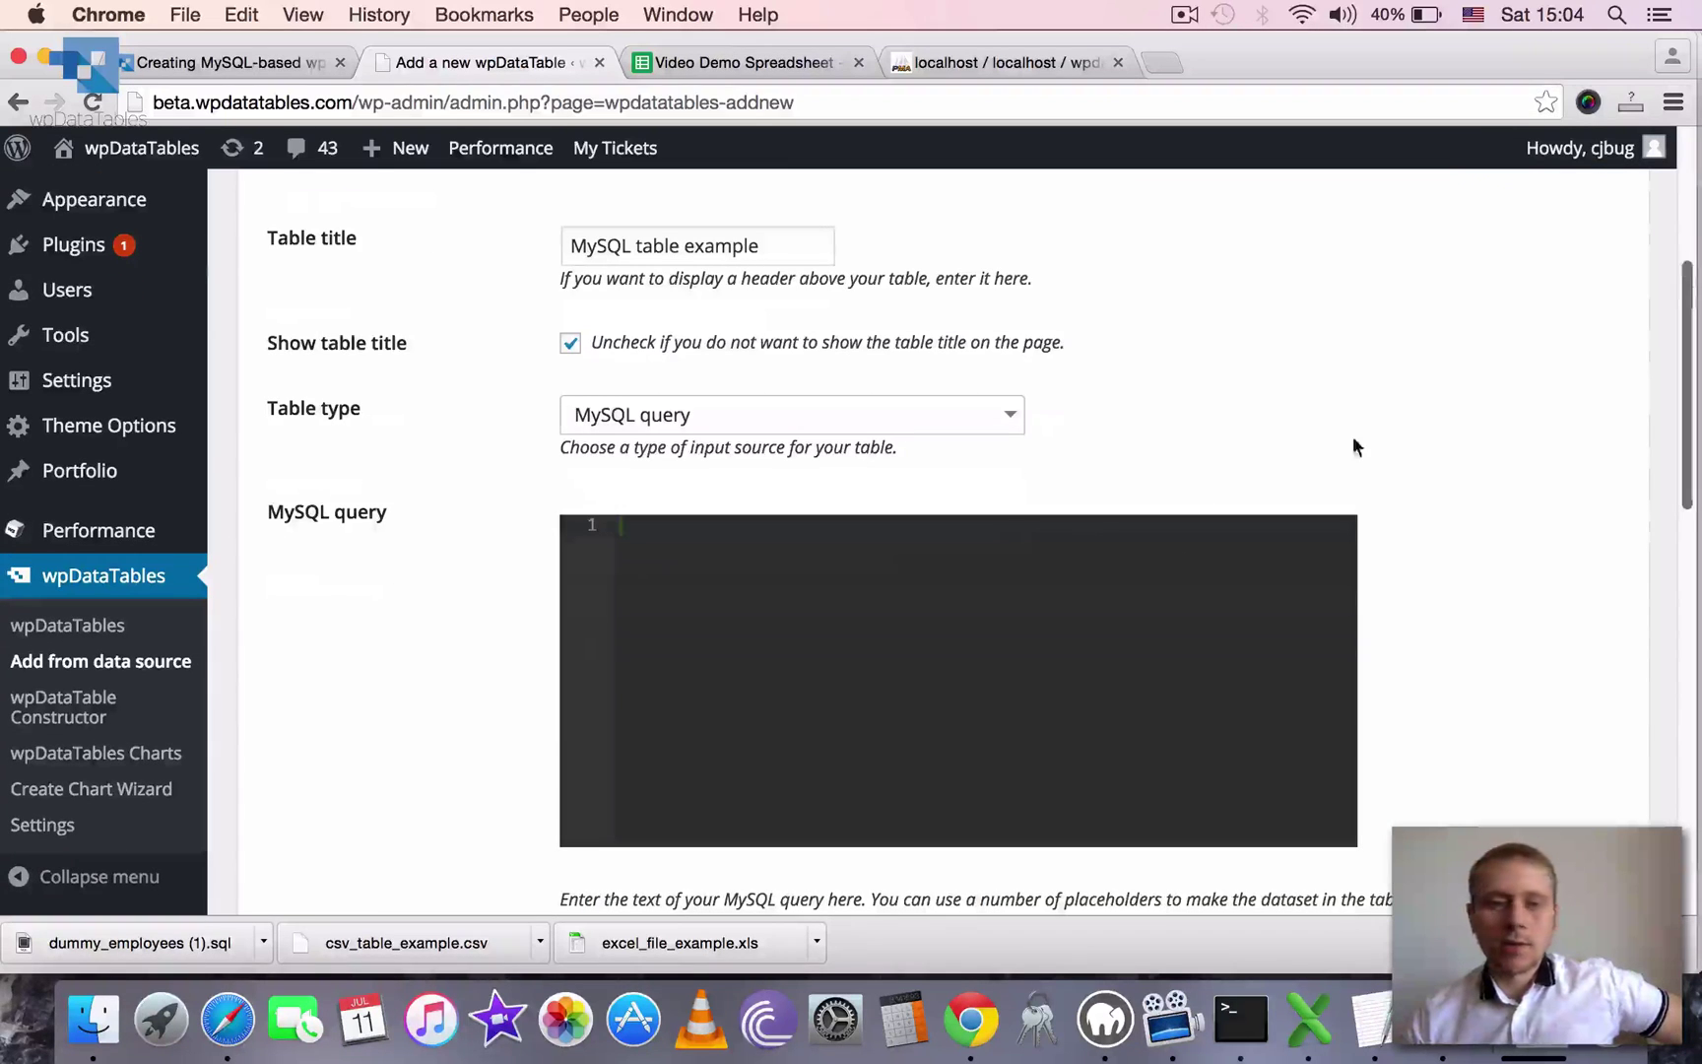
{"action": "scroll", "coordinate": [1340, 456], "scroll_direction": "down", "scroll_amount": 1}
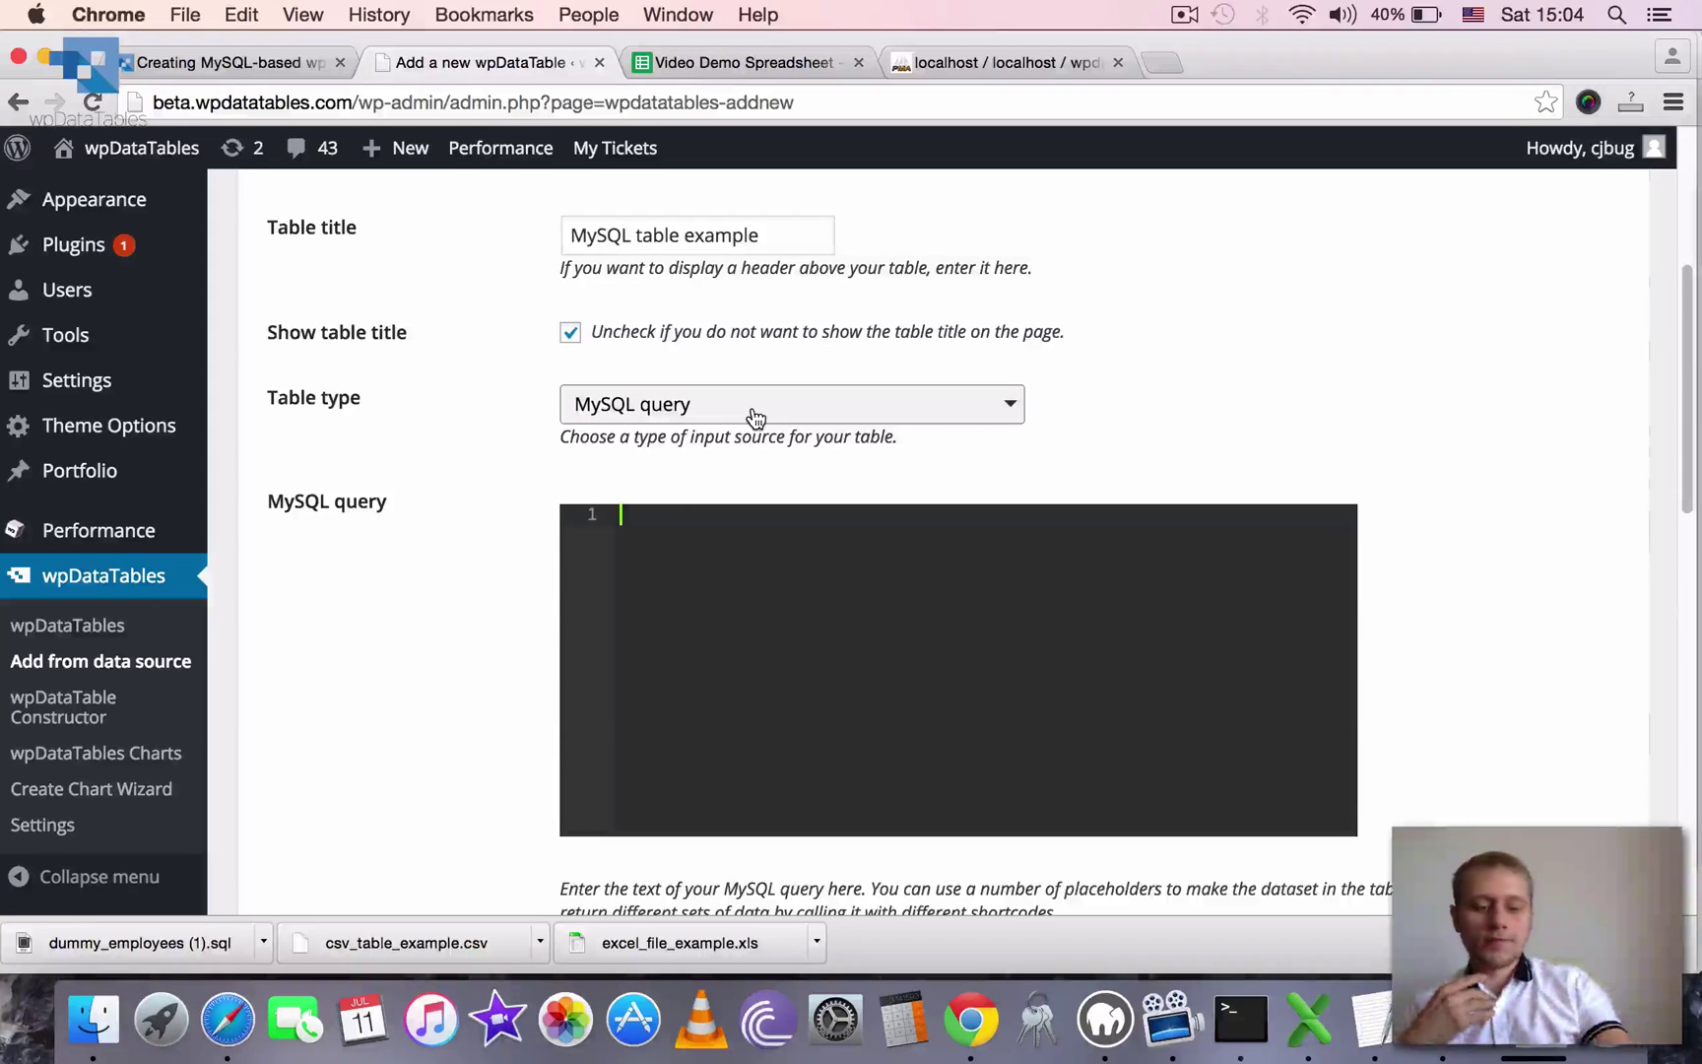
{"action": "type", "text": "SELECT * FROM dummy_employees"}
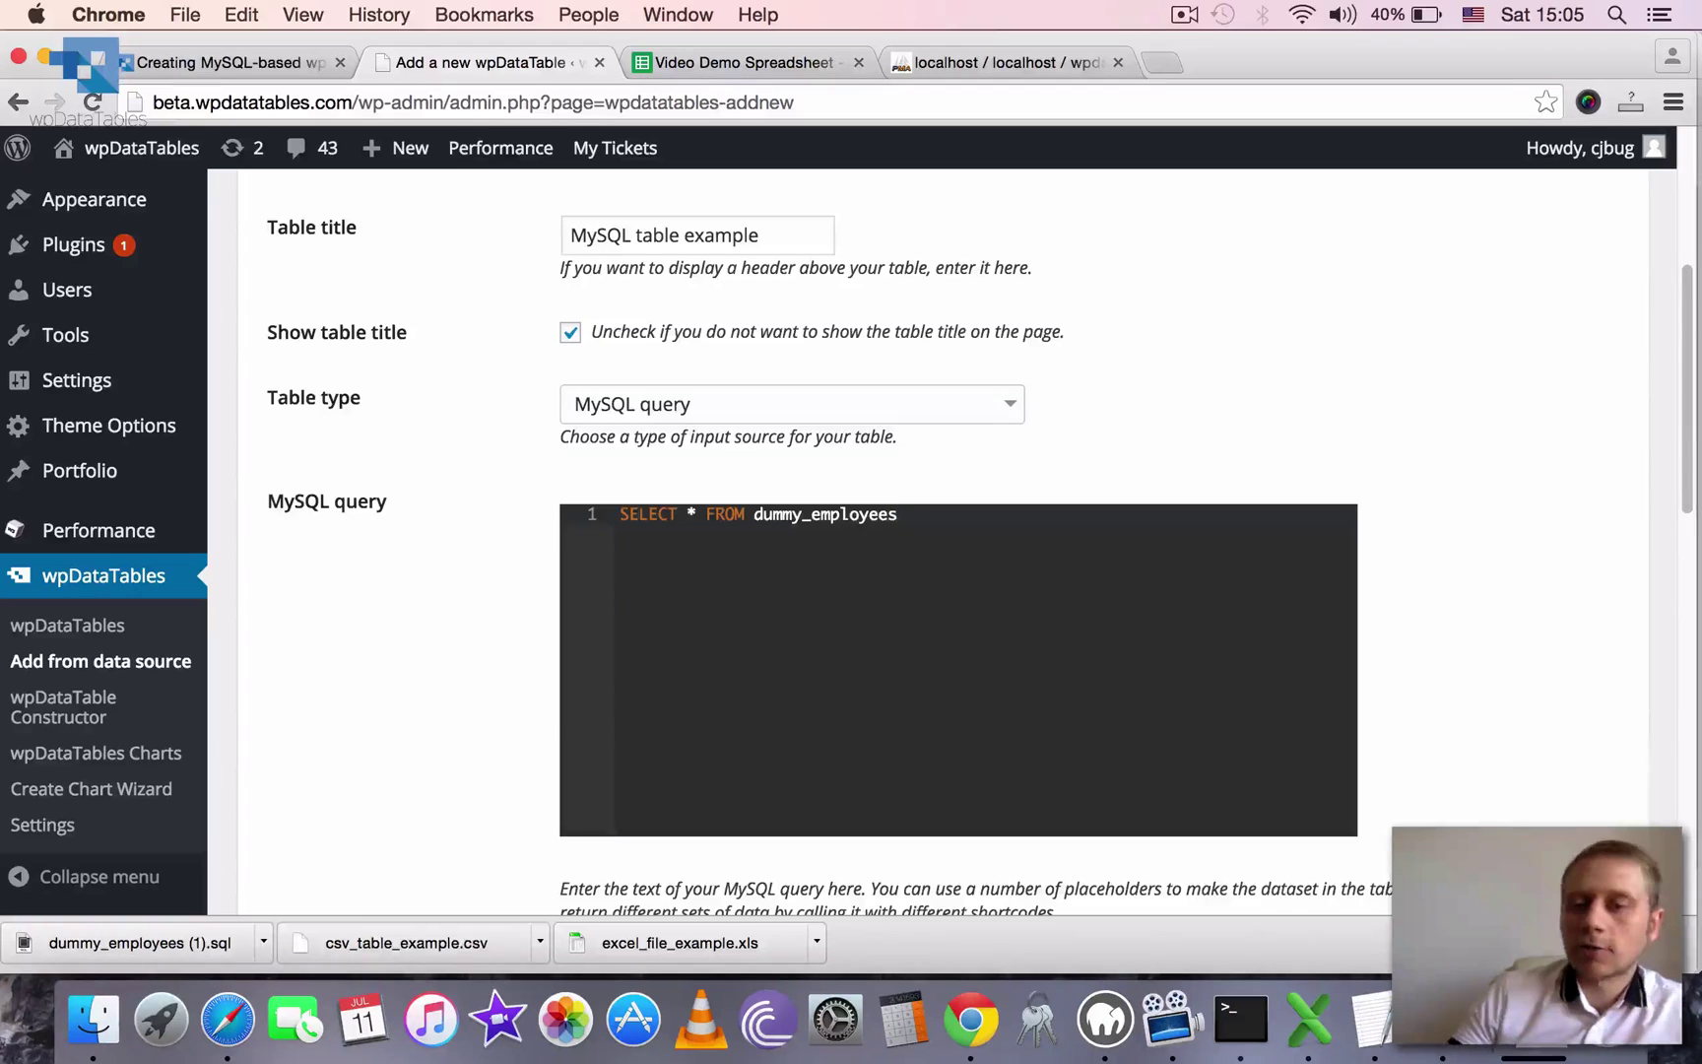
{"action": "left_click_drag", "start_coordinate": [1690, 313], "coordinate": [1590, 233]}
{"action": "left_click", "coordinate": [1493, 288]}
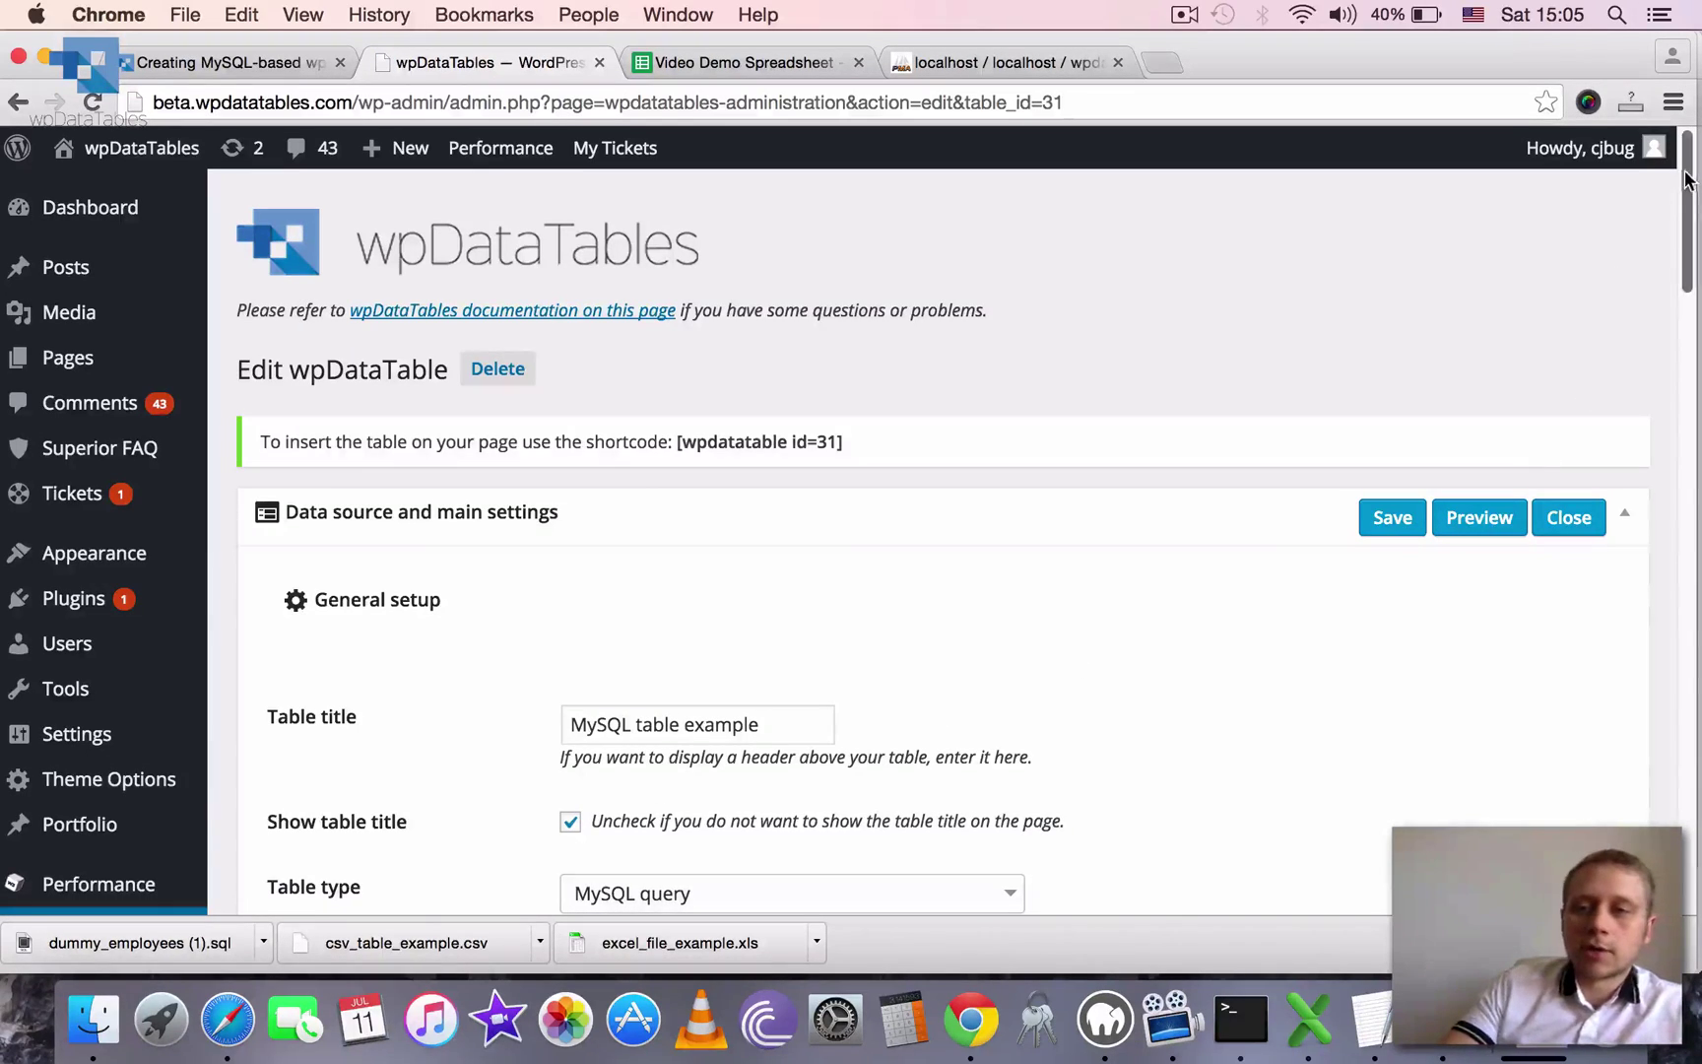
- Review each column's optional setup and set the id column to not visible
{"action": "scroll", "coordinate": [1691, 200], "scroll_direction": "down", "scroll_amount": 5}
{"action": "scroll", "coordinate": [1691, 232], "scroll_direction": "down", "scroll_amount": 20}
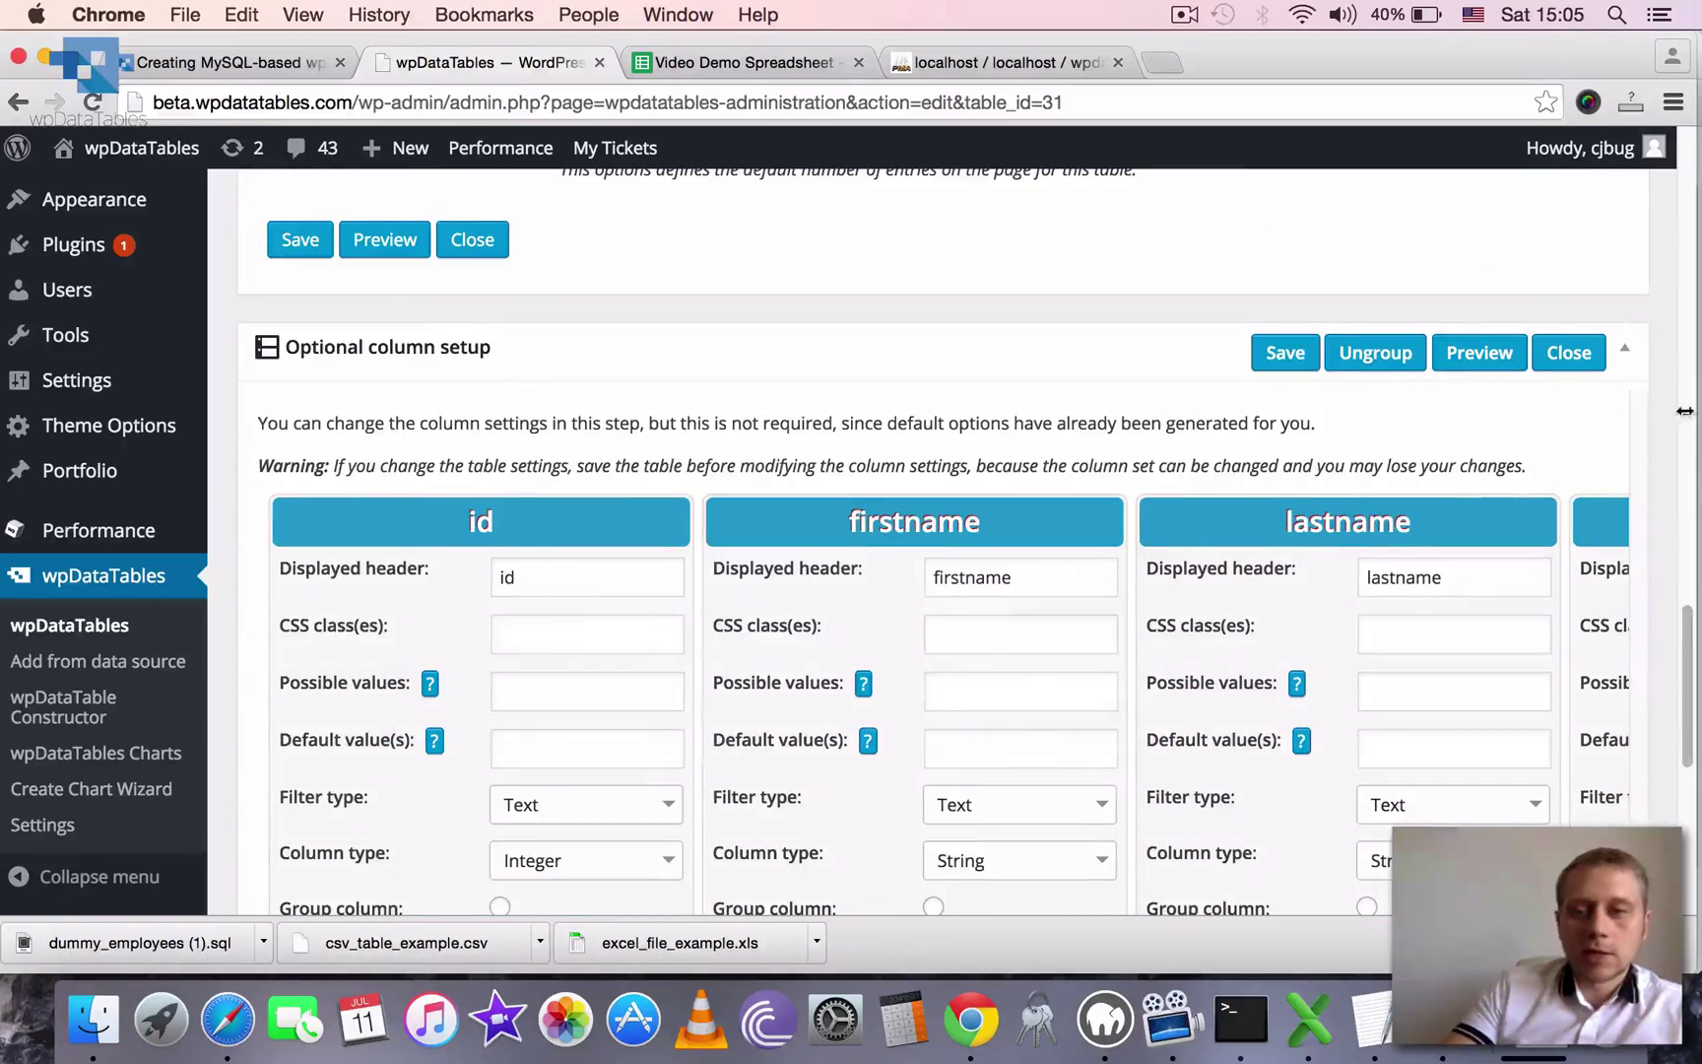
{"action": "scroll", "coordinate": [1681, 727], "scroll_direction": "down", "scroll_amount": 9}
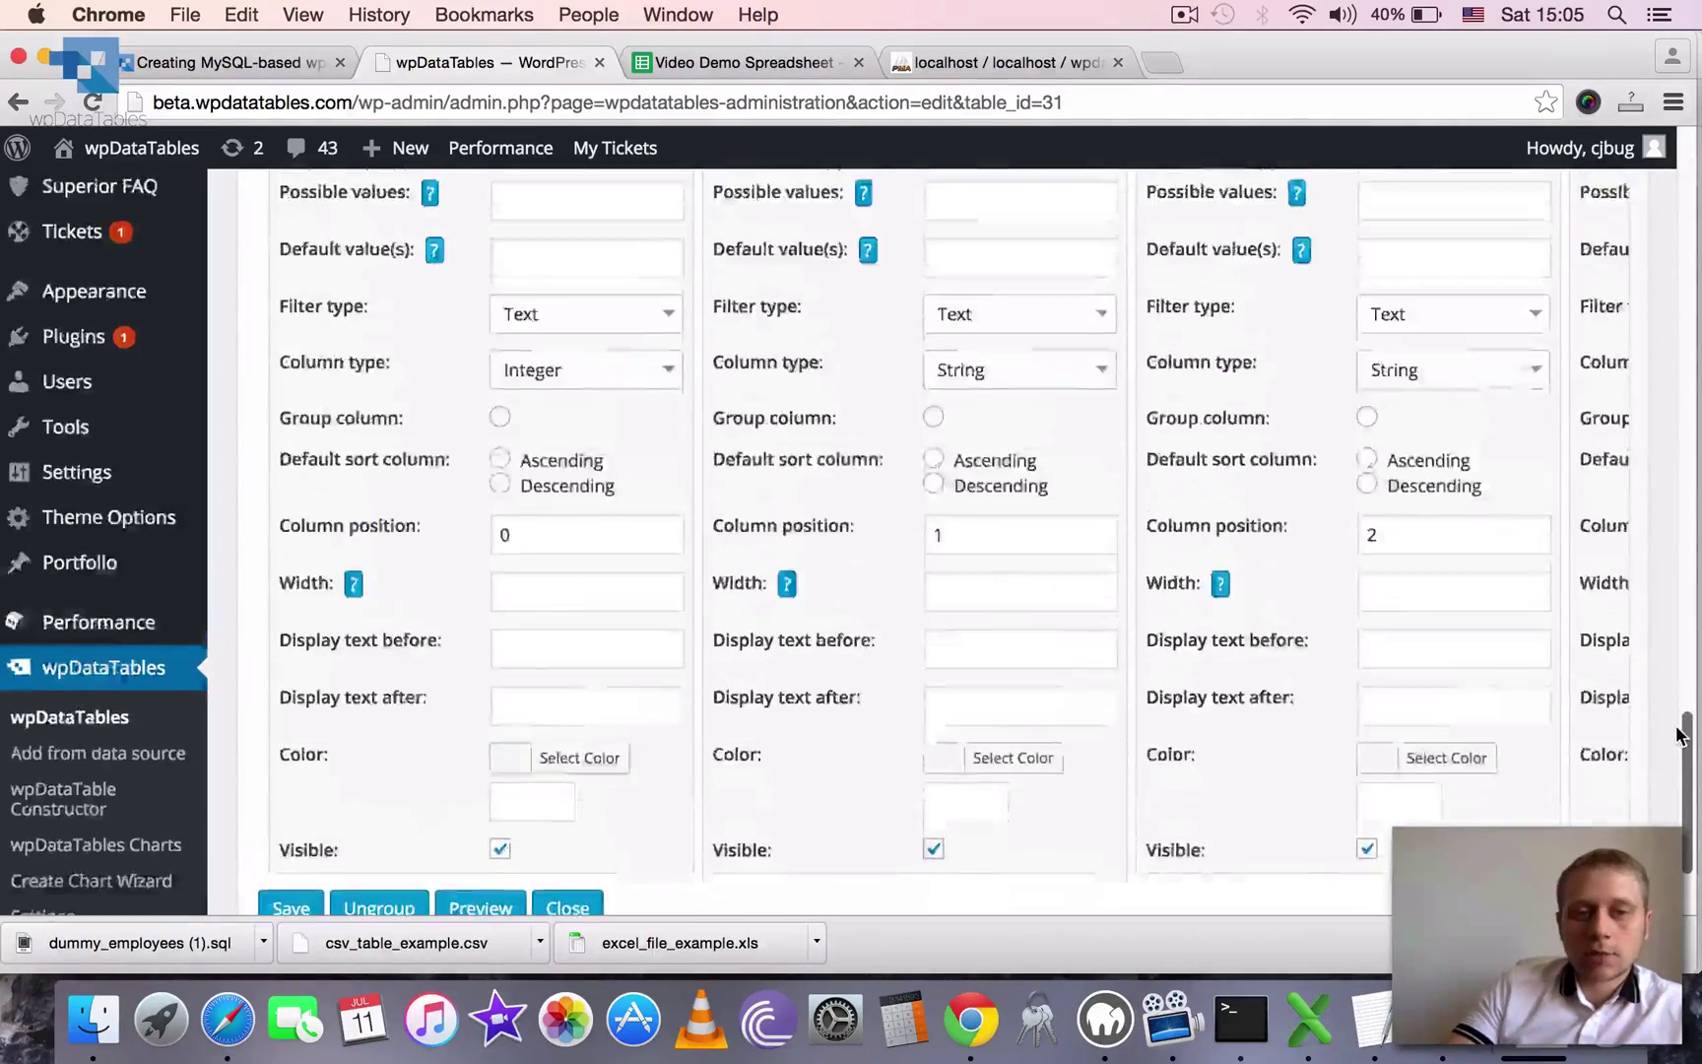
{"action": "scroll", "coordinate": [1681, 727], "scroll_direction": "up", "scroll_amount": 3}
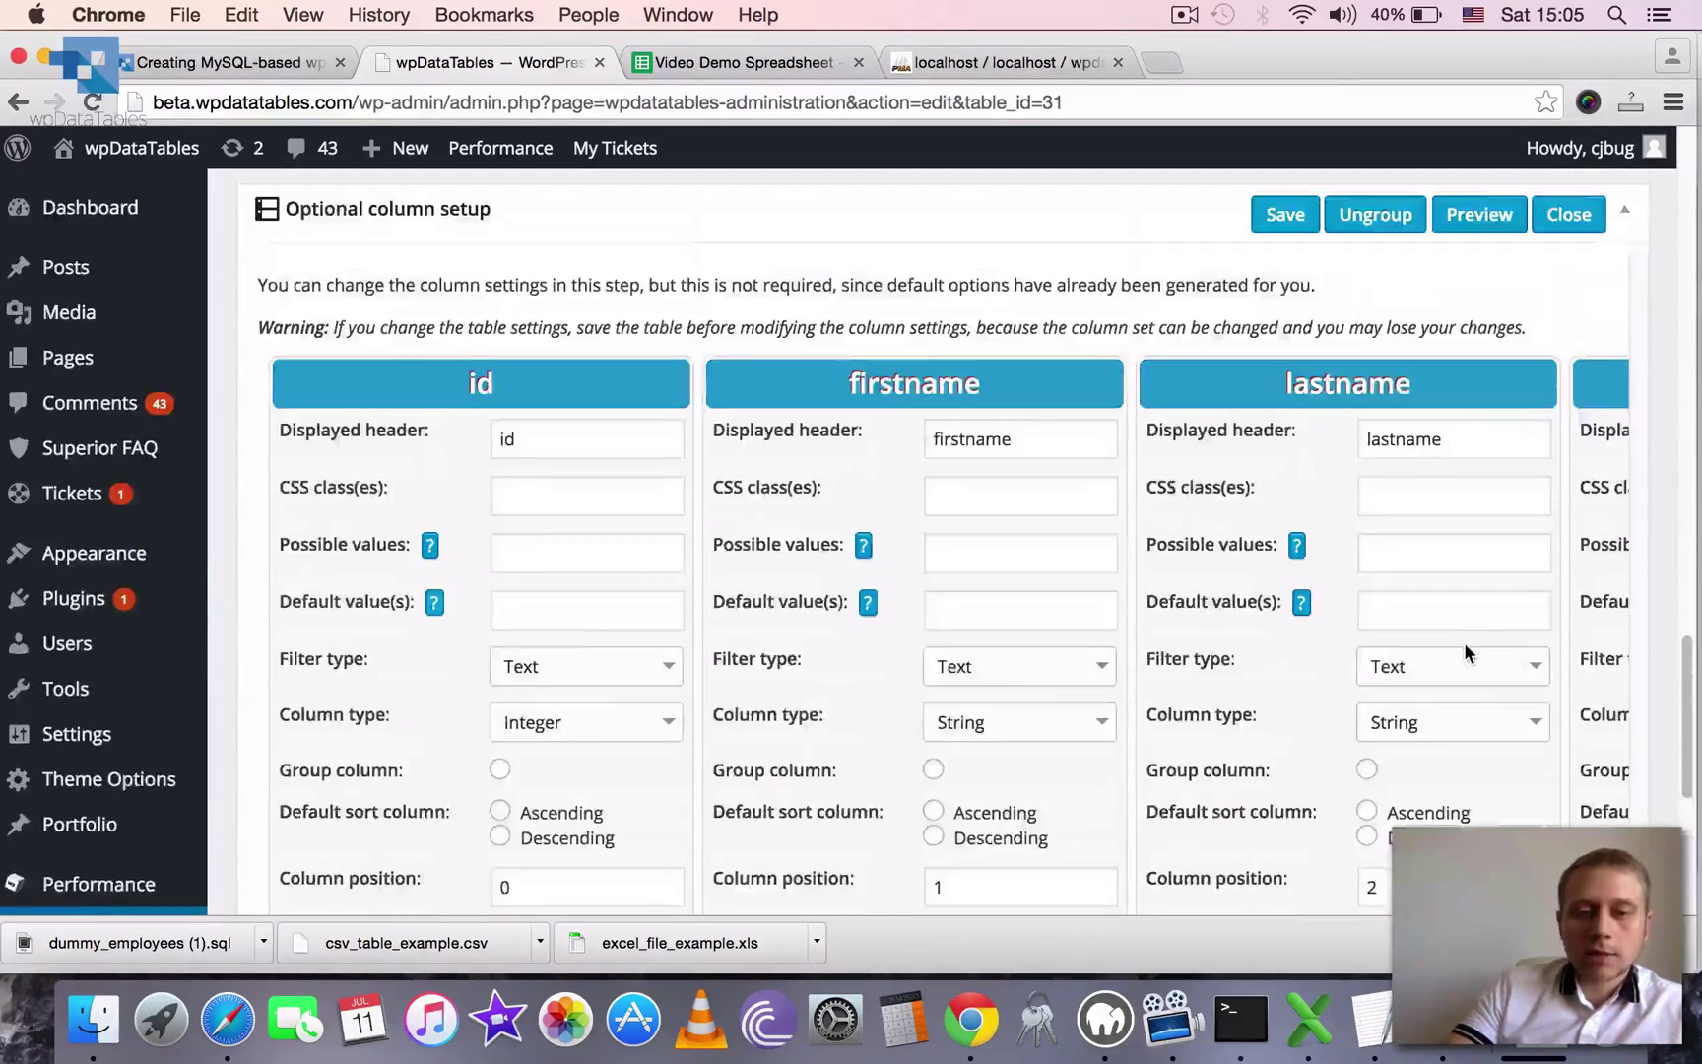
{"action": "scroll", "coordinate": [604, 845], "scroll_direction": "down", "scroll_amount": 5}
{"action": "left_click_drag", "start_coordinate": [656, 792], "coordinate": [1477, 785]}
{"action": "scroll", "coordinate": [1638, 390], "scroll_direction": "up", "scroll_amount": 6}
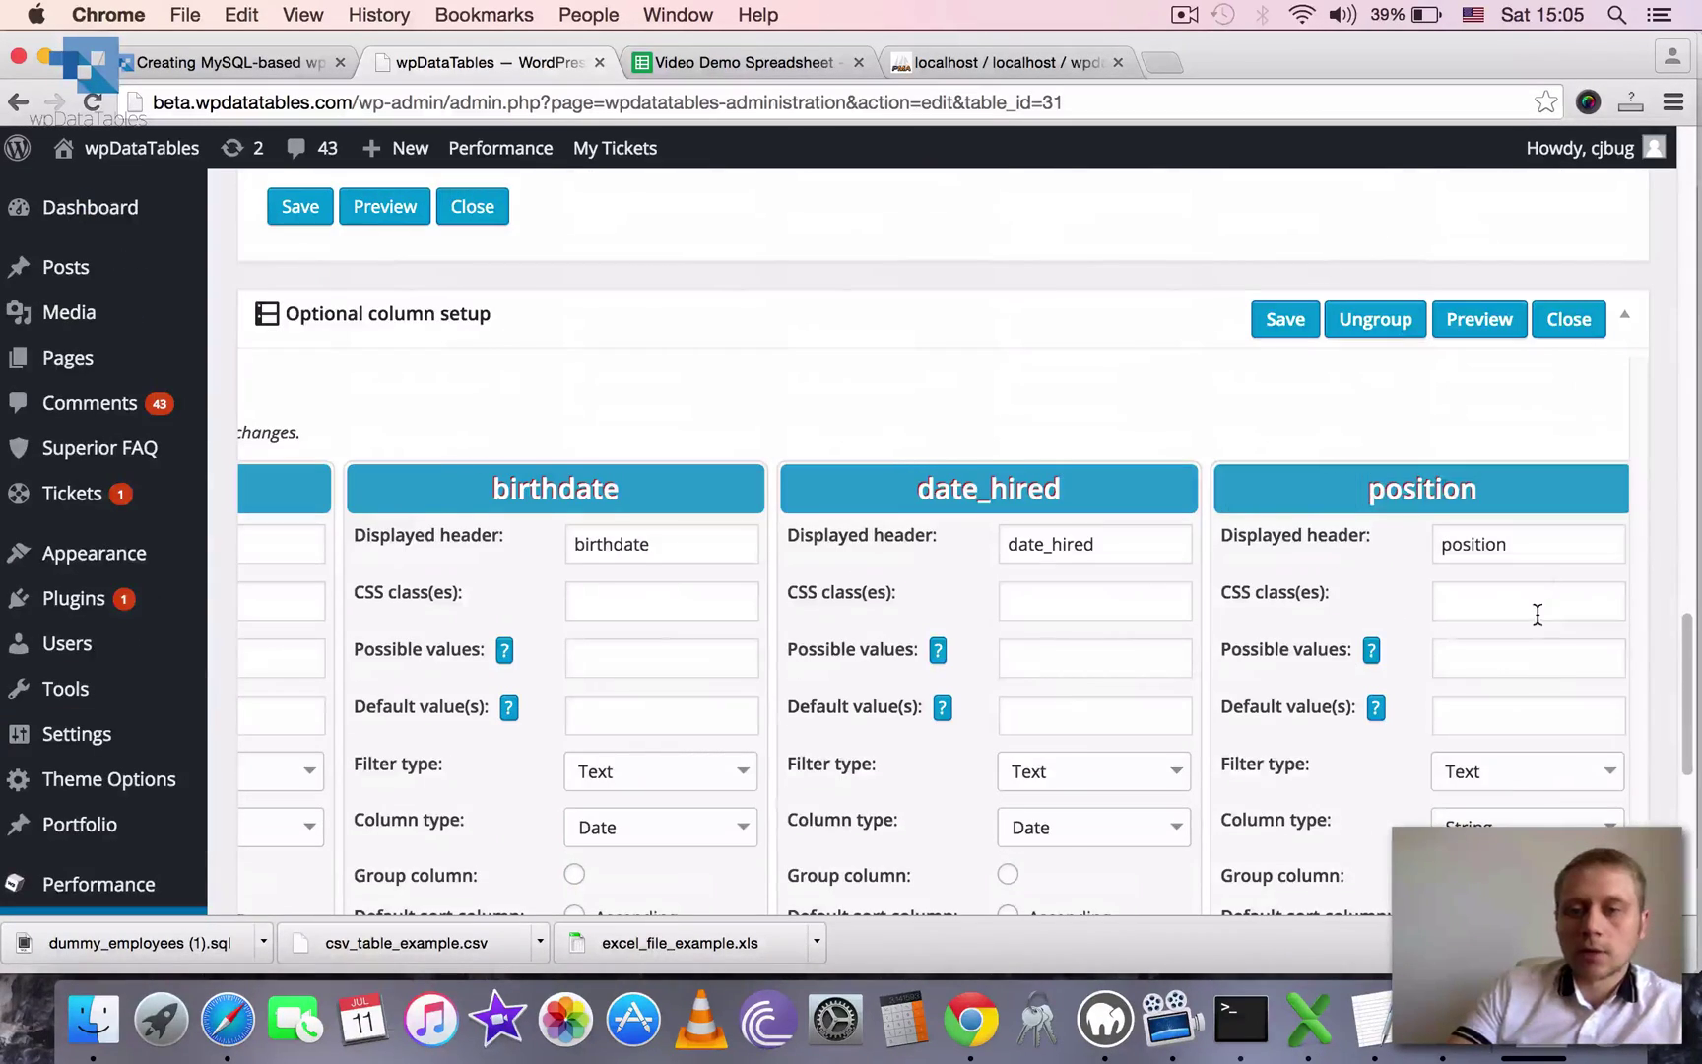
{"action": "scroll", "coordinate": [1540, 603], "scroll_direction": "down", "scroll_amount": 6}
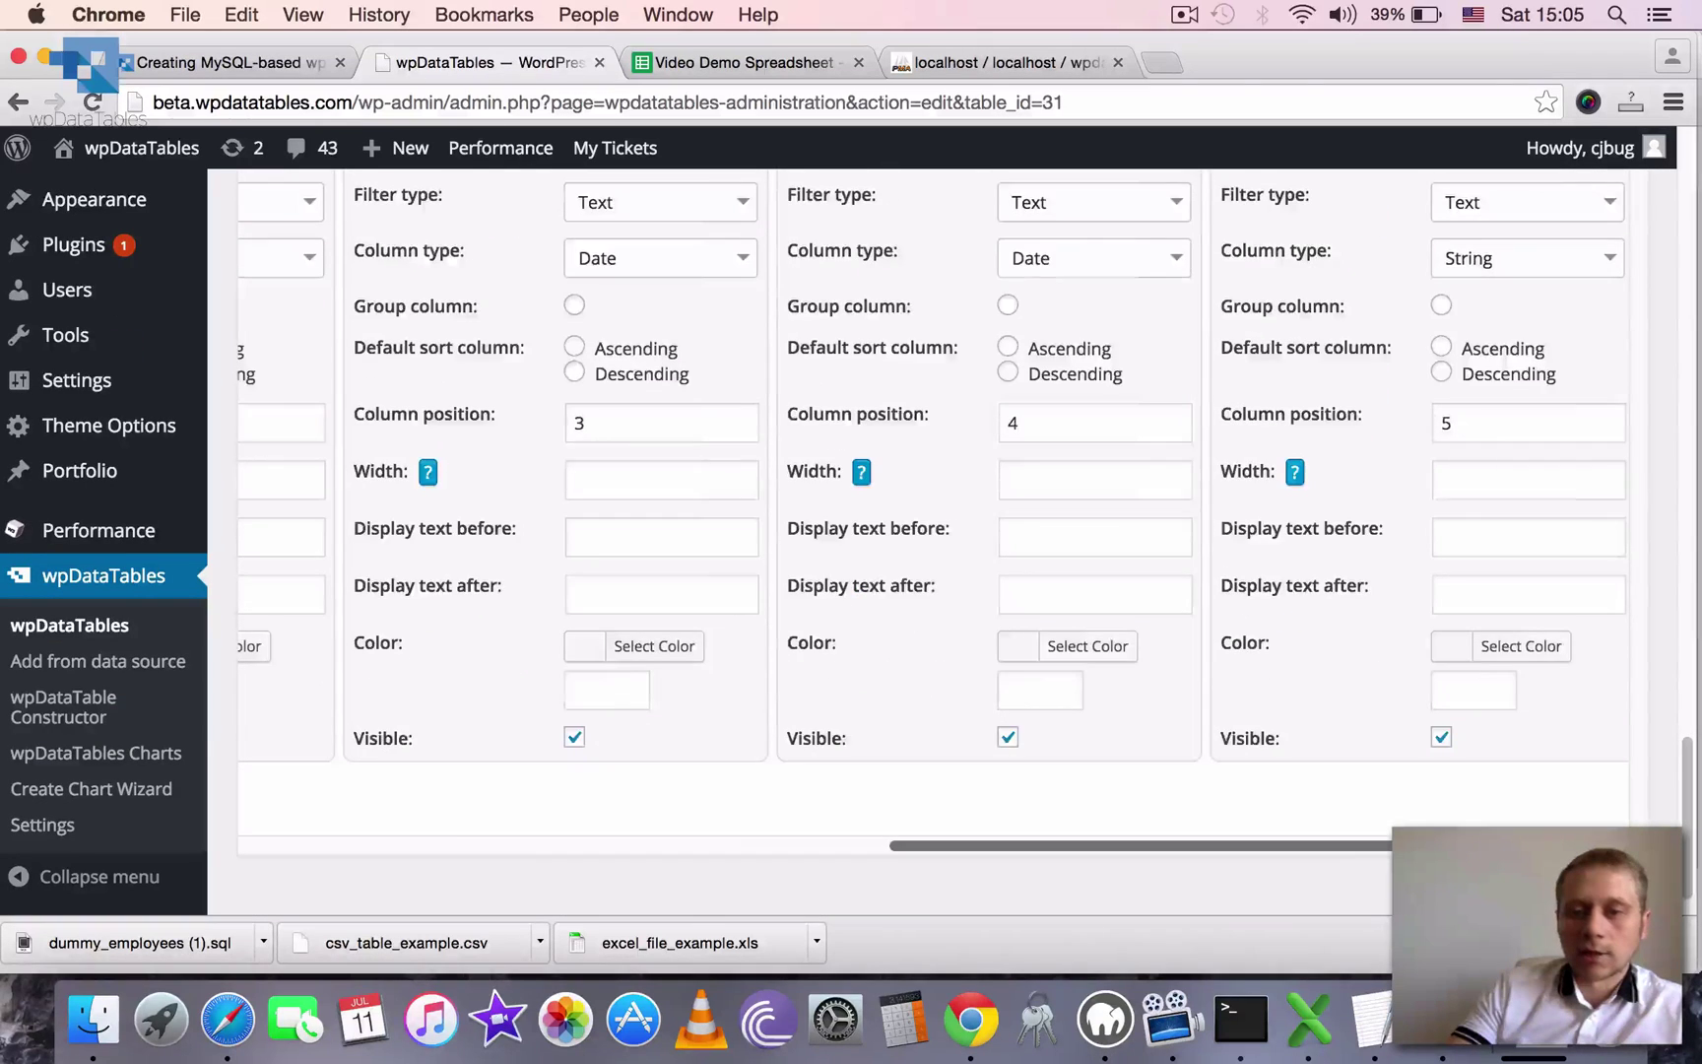
{"action": "scroll", "coordinate": [786, 824], "scroll_direction": "left", "scroll_amount": 10}
{"action": "scroll", "coordinate": [1082, 797], "scroll_direction": "right", "scroll_amount": 10}
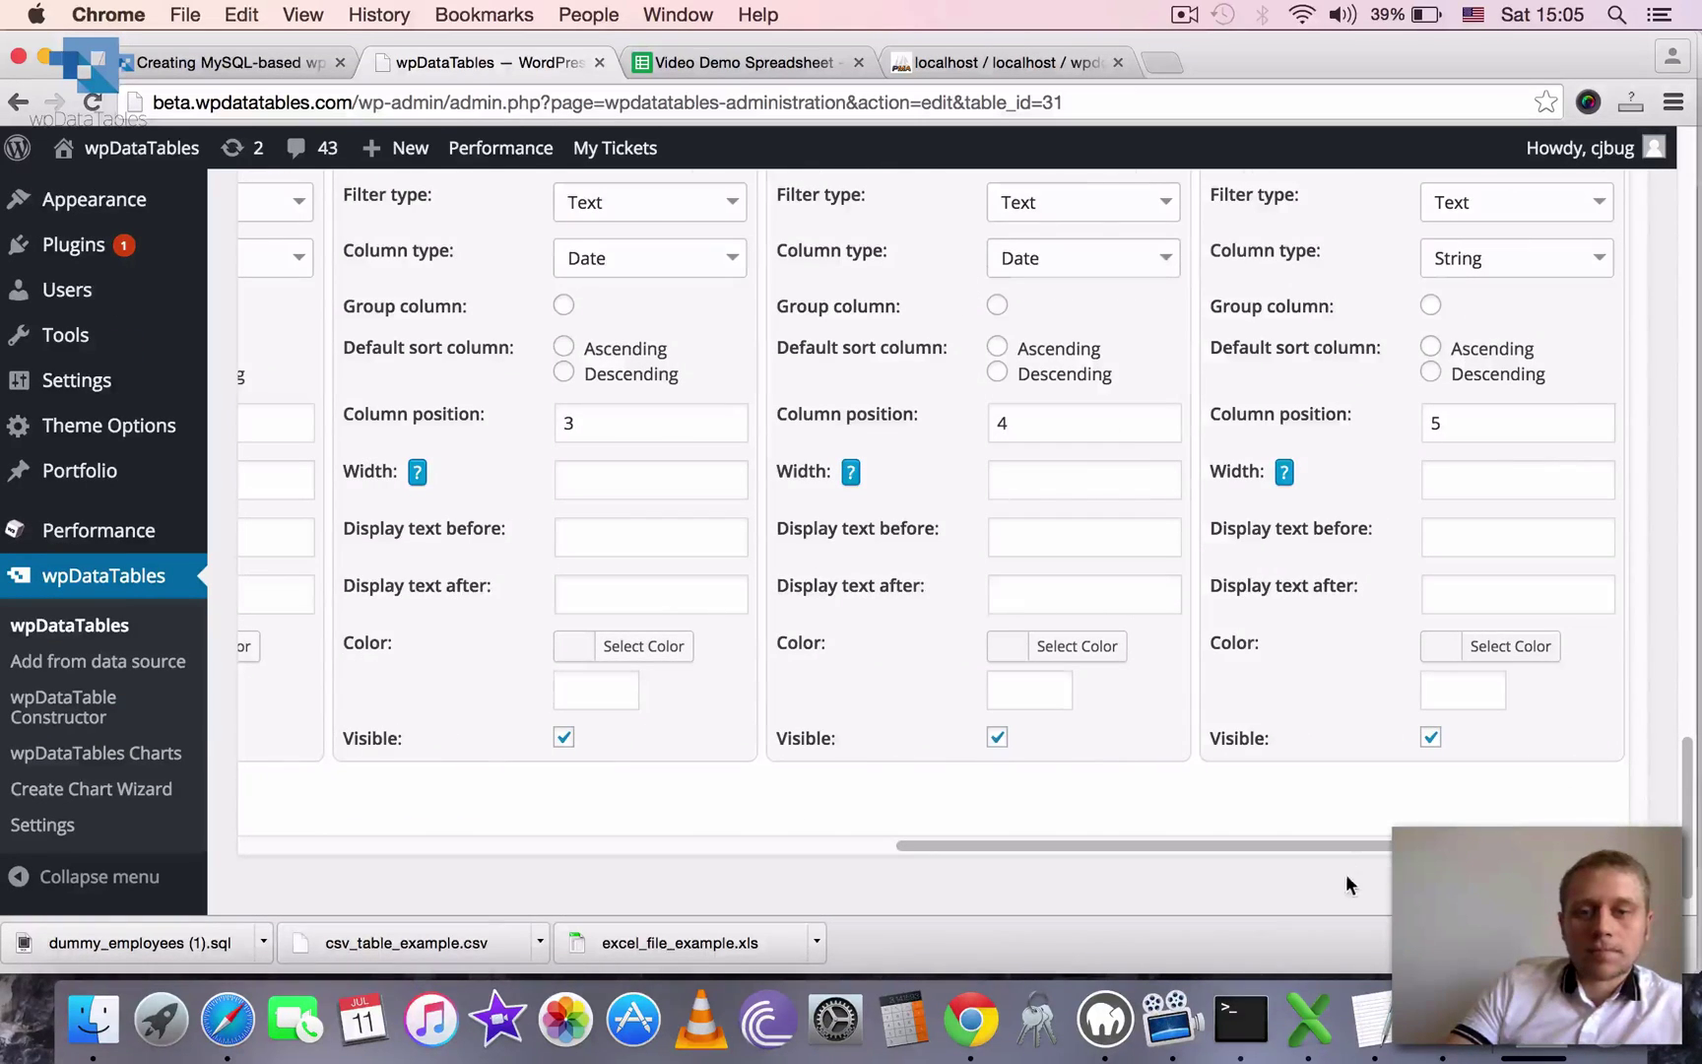
{"action": "left_click_drag", "start_coordinate": [1302, 844], "coordinate": [390, 823]}
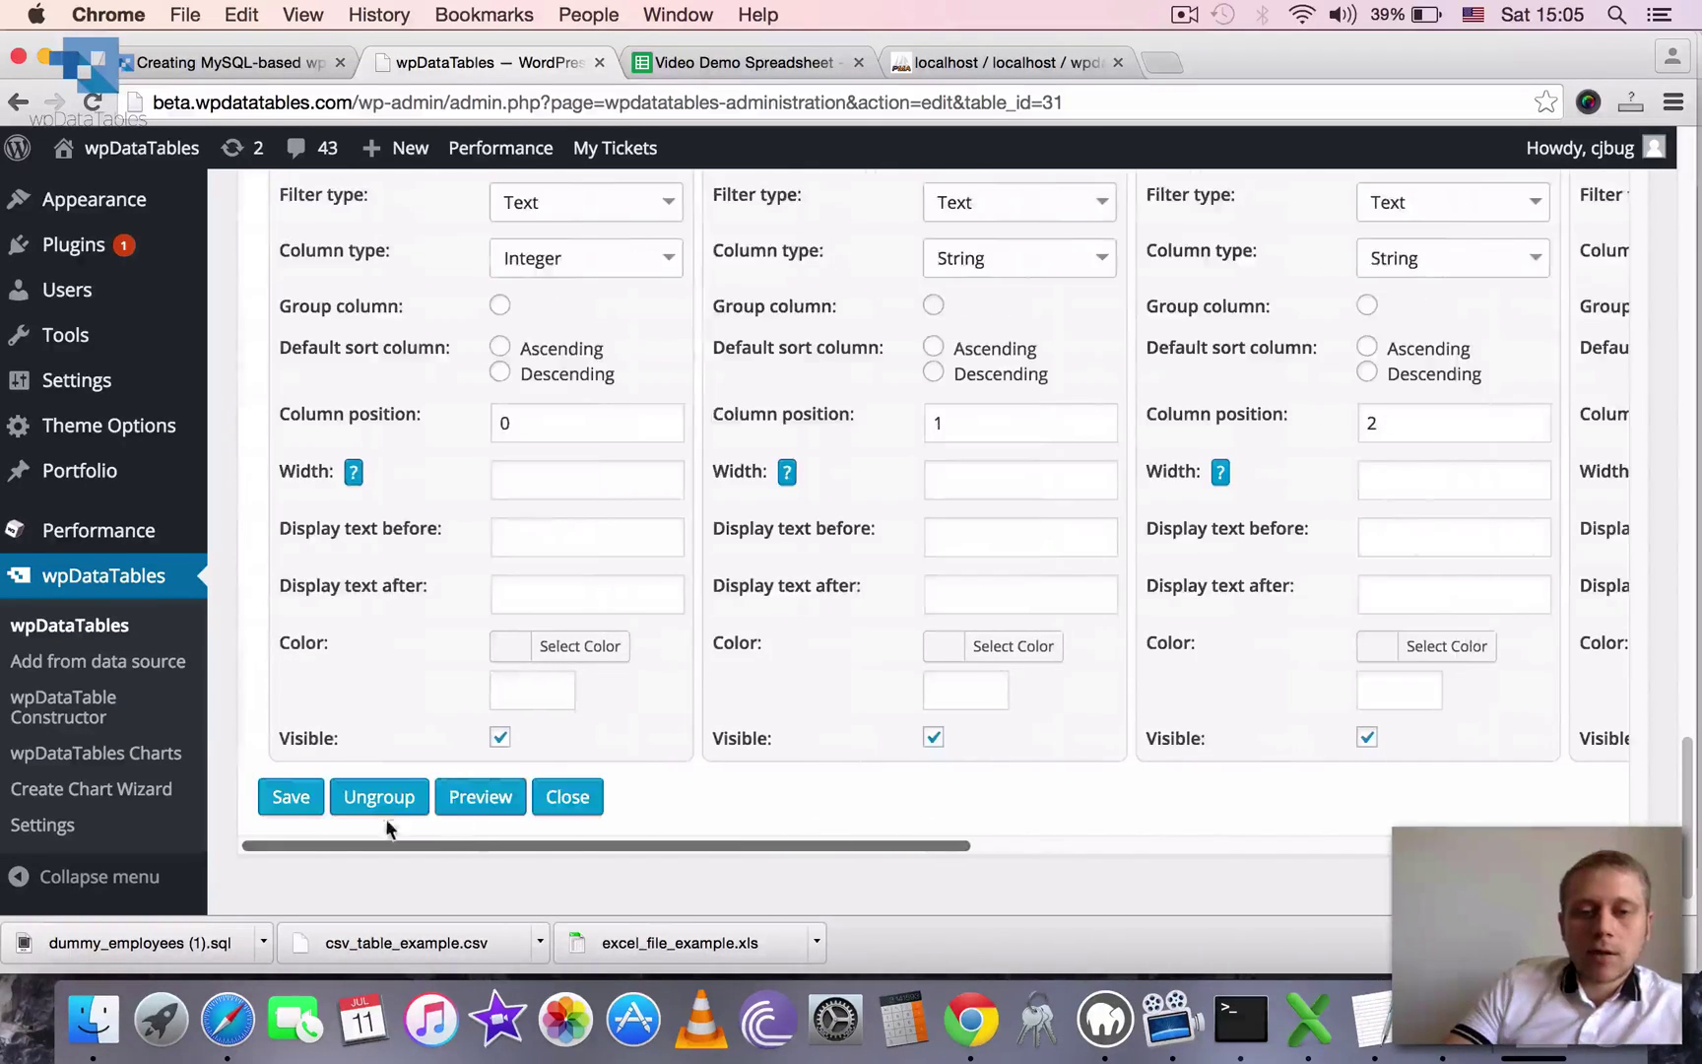
{"action": "scroll", "coordinate": [502, 729], "scroll_direction": "up", "scroll_amount": 5}
{"action": "scroll", "coordinate": [517, 704], "scroll_direction": "down", "scroll_amount": 5}
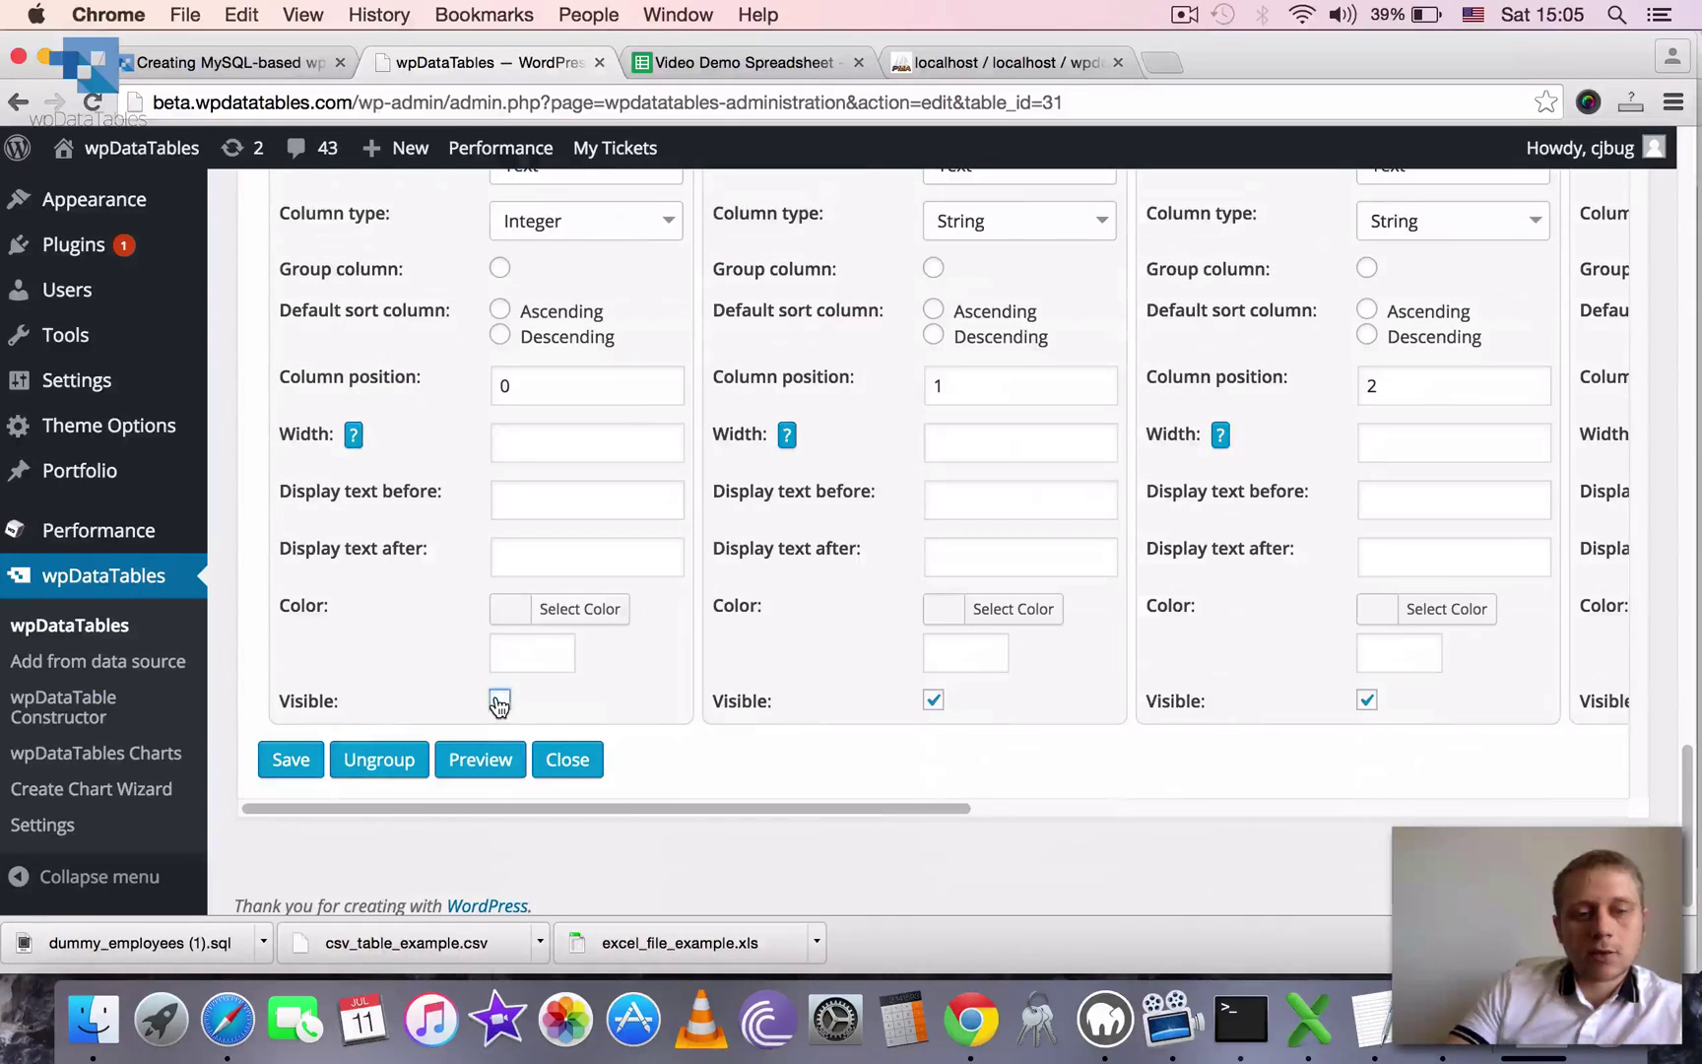
{"action": "scroll", "coordinate": [522, 736], "scroll_direction": "up", "scroll_amount": 5}
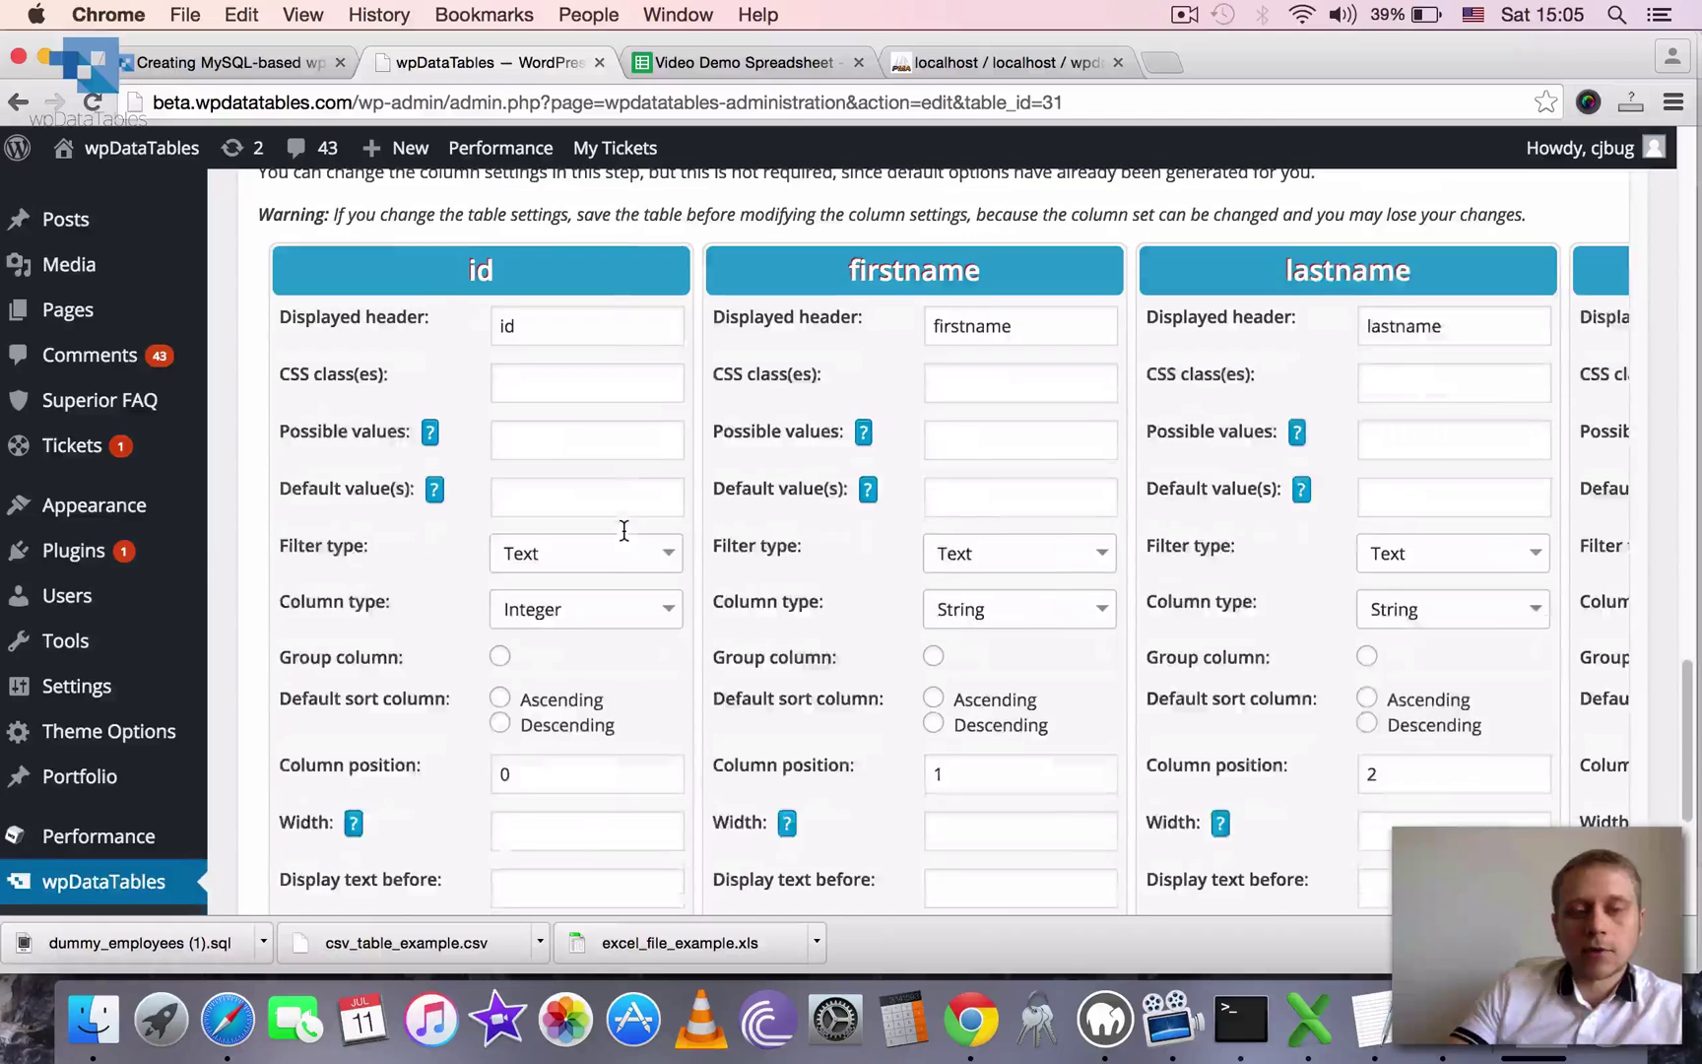
{"action": "scroll", "coordinate": [508, 818], "scroll_direction": "down", "scroll_amount": 5}
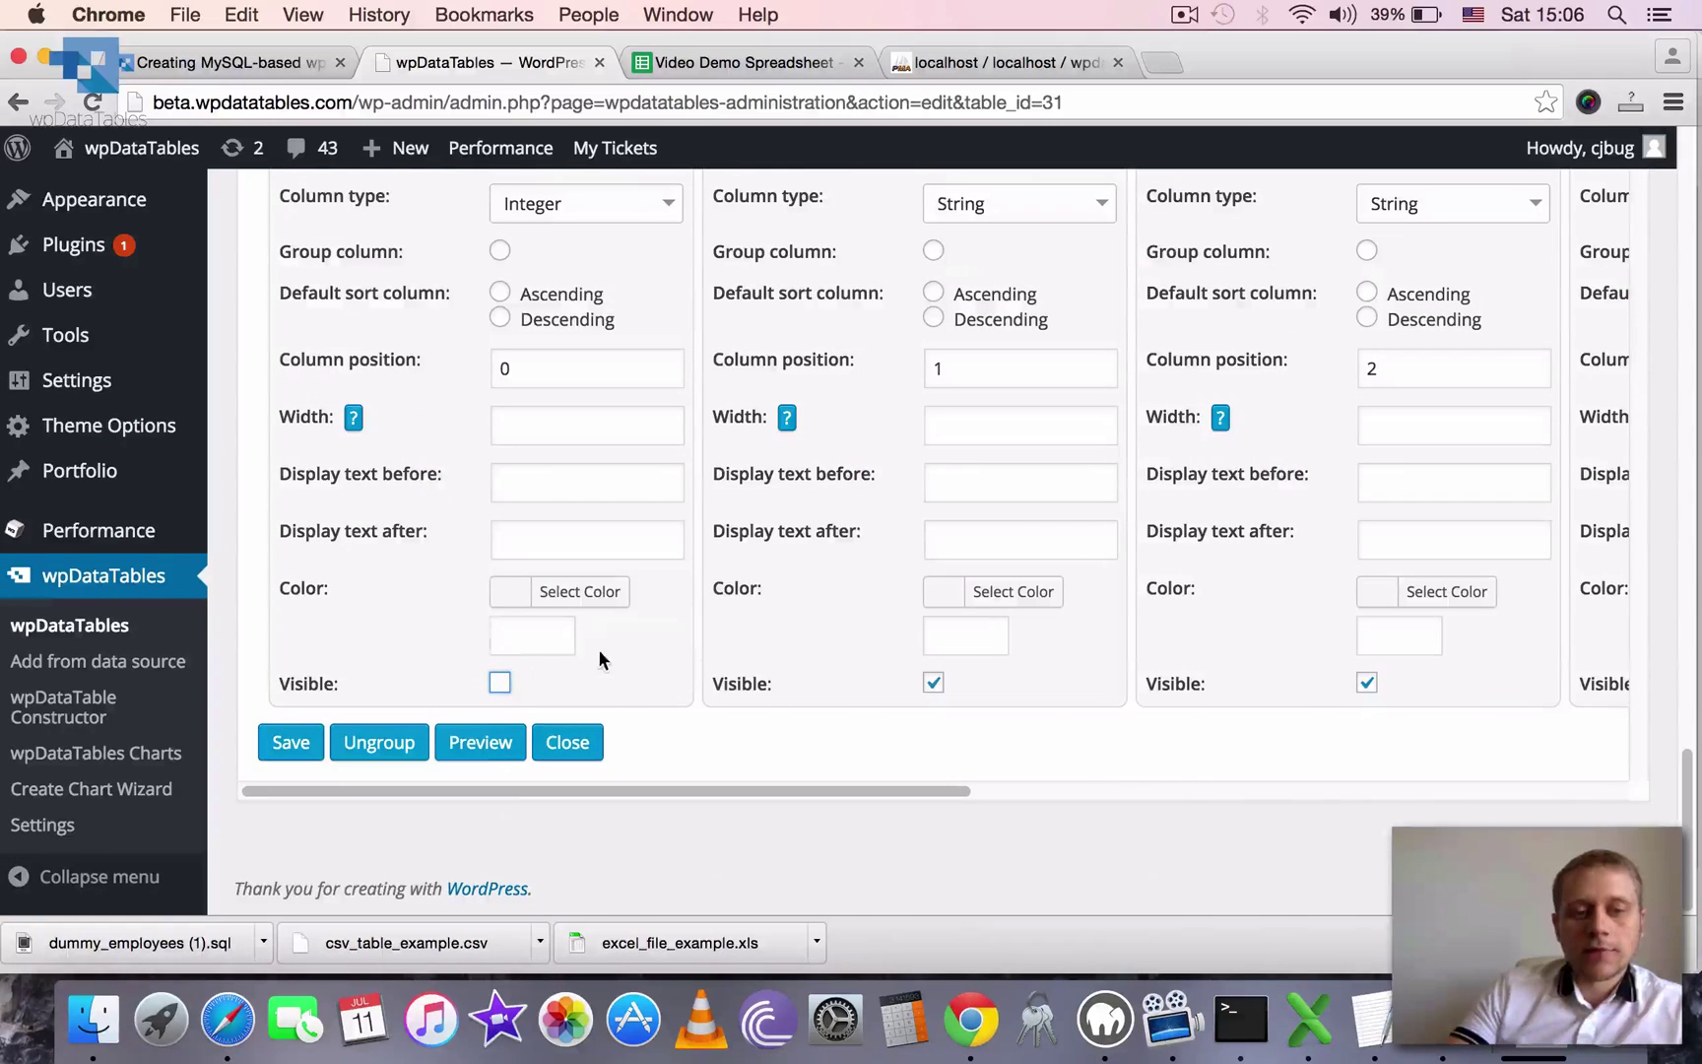
- Preview the table with the hidden id column, close it, and save the settings
{"action": "left_click", "coordinate": [495, 748]}
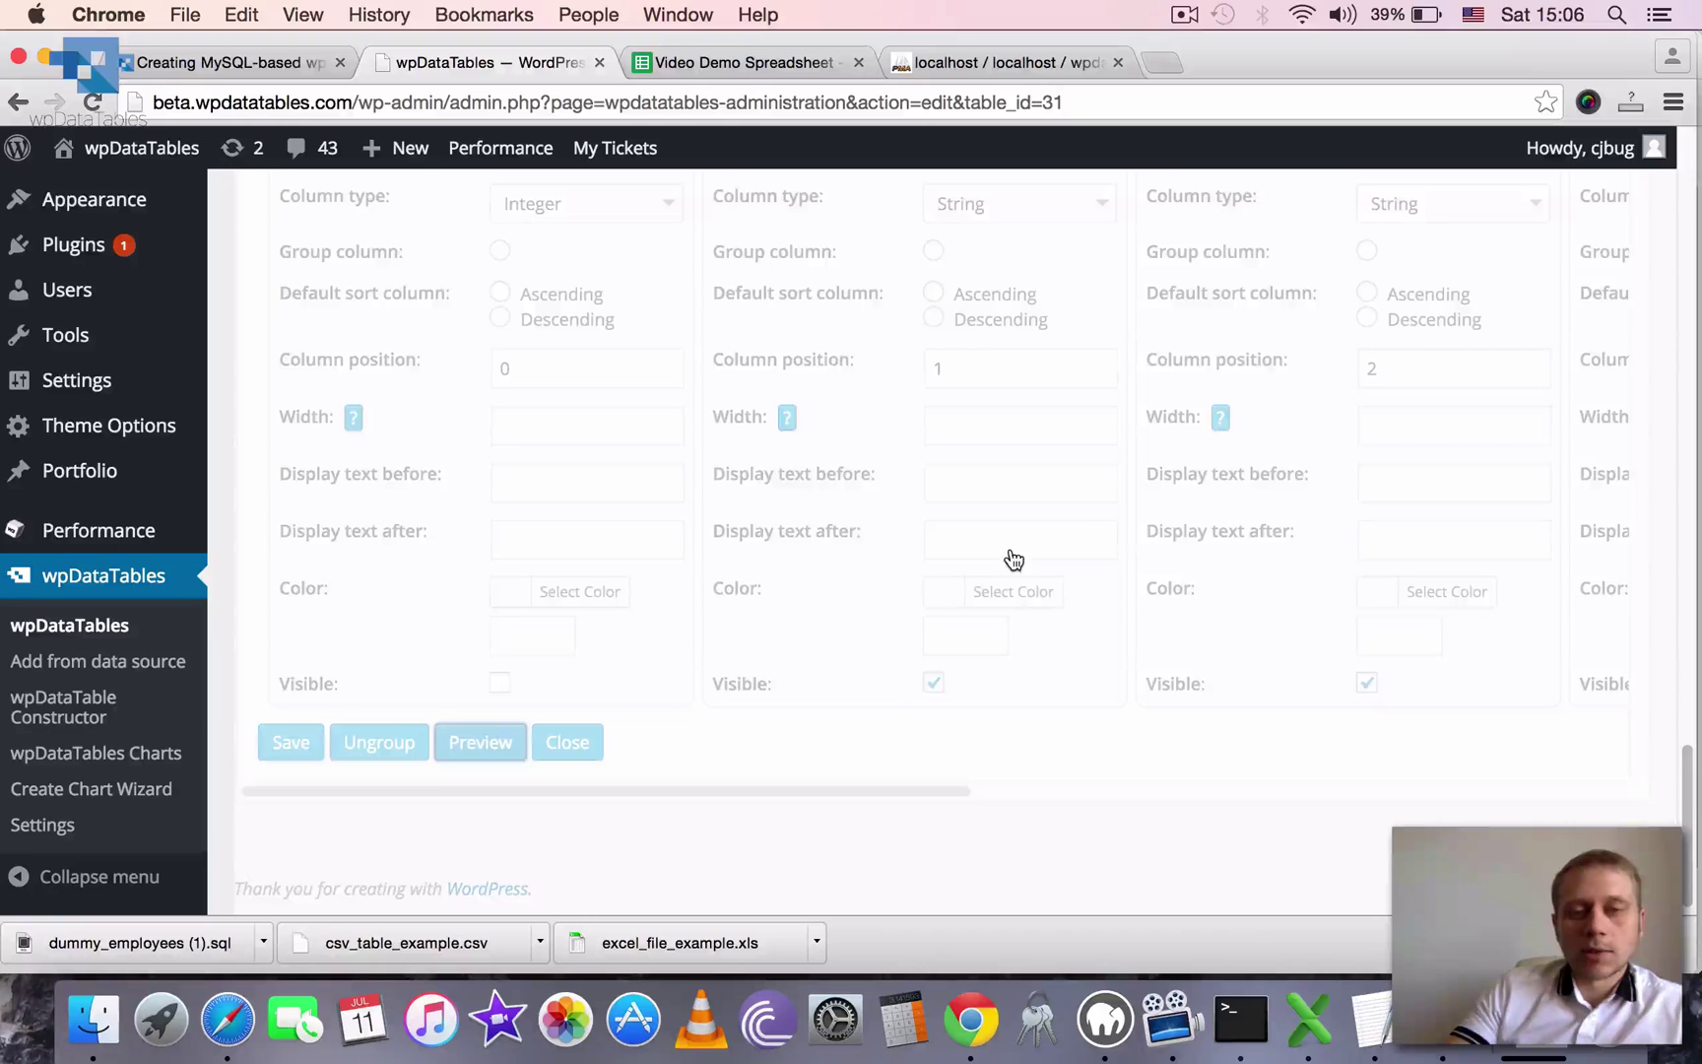
{"action": "scroll", "coordinate": [1368, 246], "scroll_direction": "up", "scroll_amount": 2}
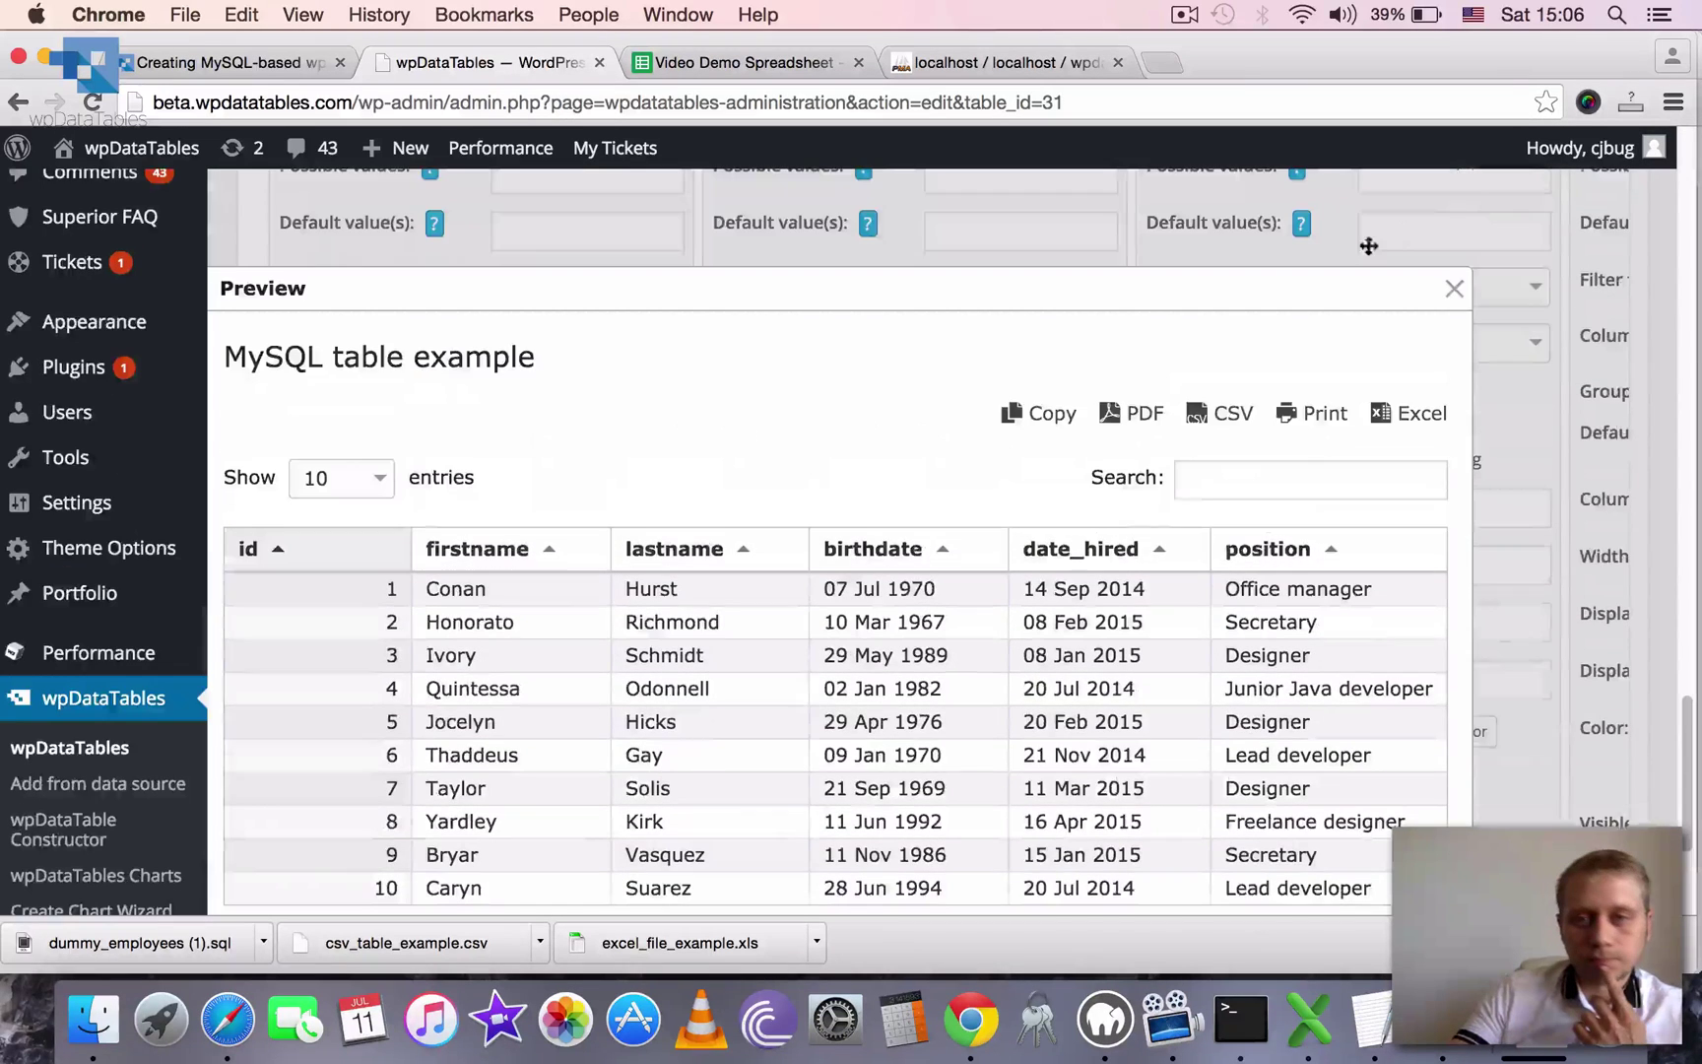
{"action": "left_click", "coordinate": [1455, 292]}
{"action": "scroll", "coordinate": [846, 594], "scroll_direction": "down", "scroll_amount": 2}
{"action": "left_click", "coordinate": [285, 743]}
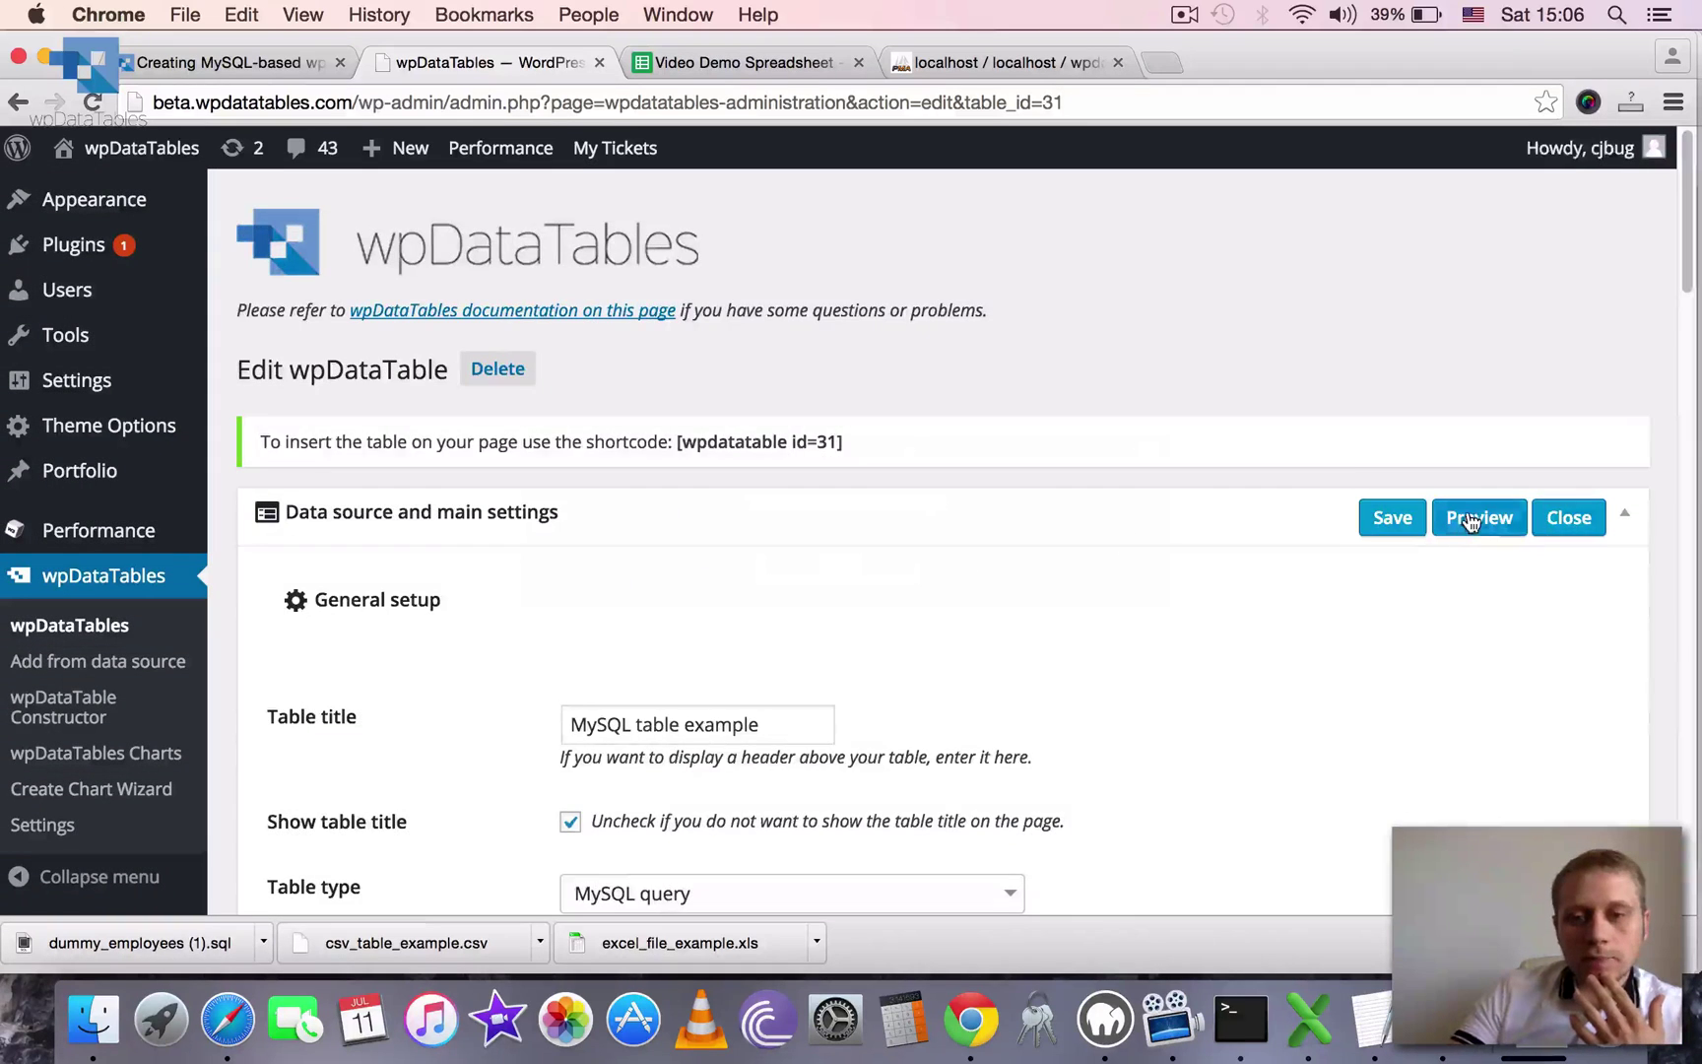
- Preview the saved table and sort it by first name and birthdate in both directions
{"action": "left_click", "coordinate": [1471, 519]}
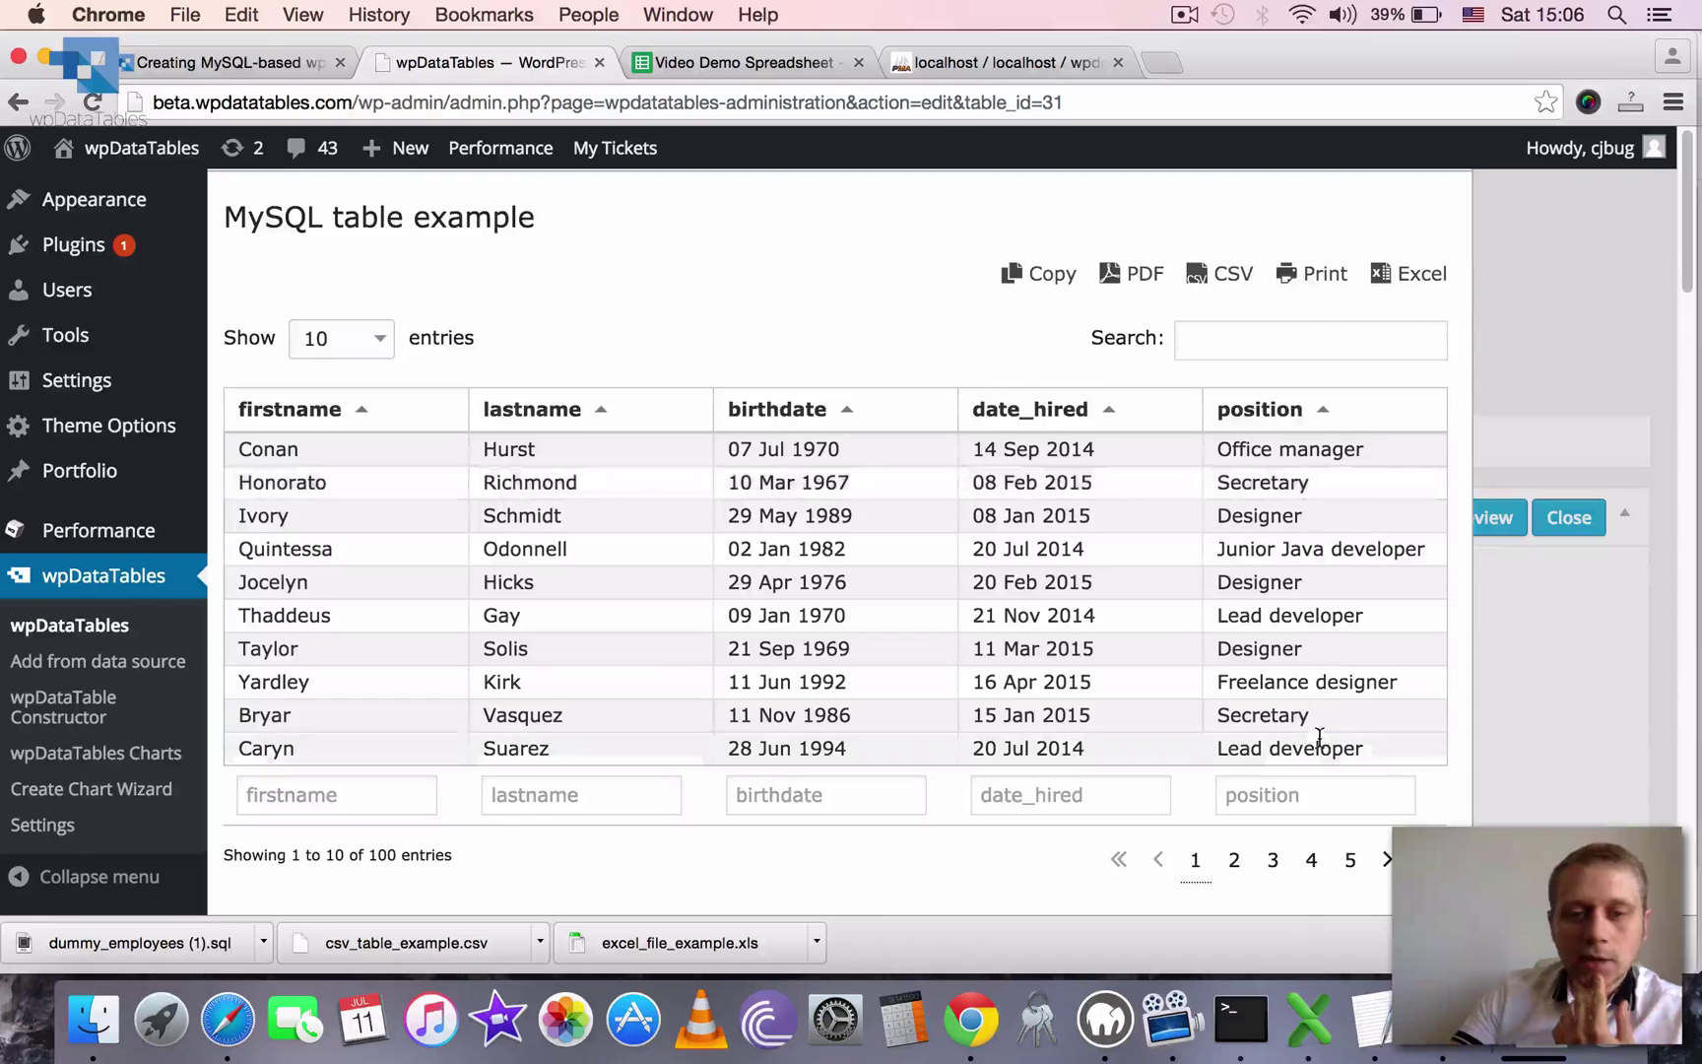
{"action": "left_click", "coordinate": [380, 417]}
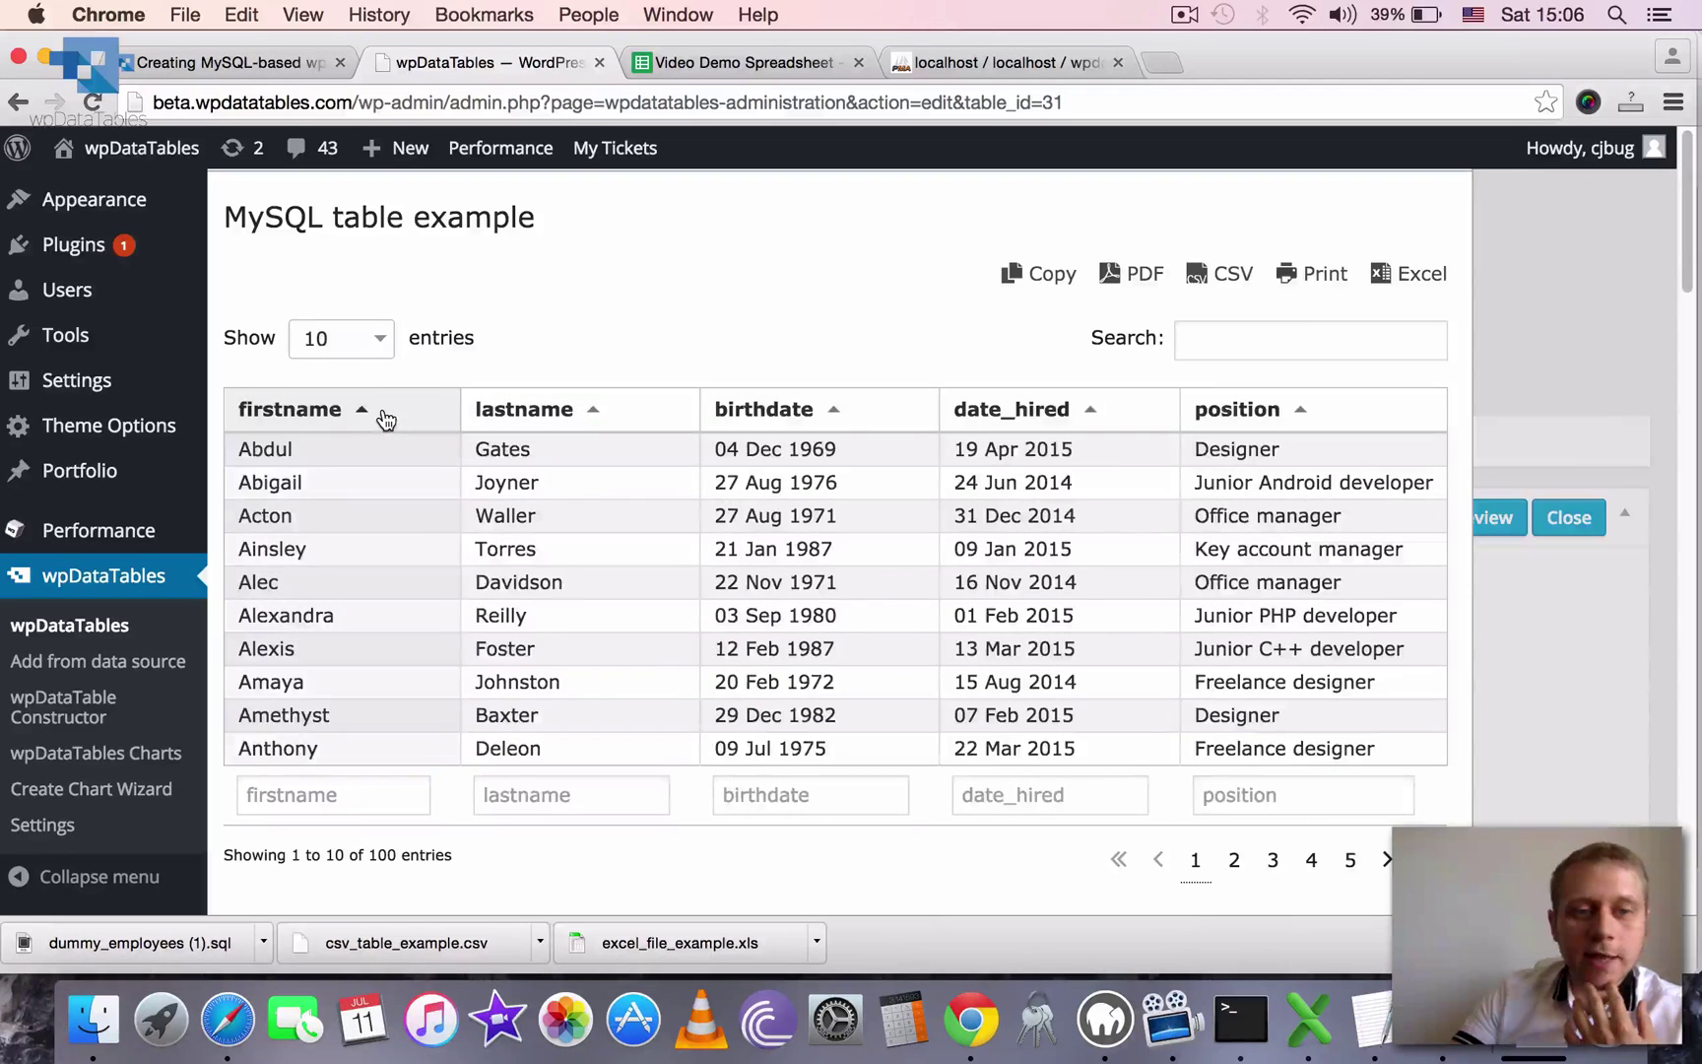
{"action": "left_click", "coordinate": [381, 417]}
{"action": "left_click", "coordinate": [844, 411]}
{"action": "left_click", "coordinate": [842, 411]}
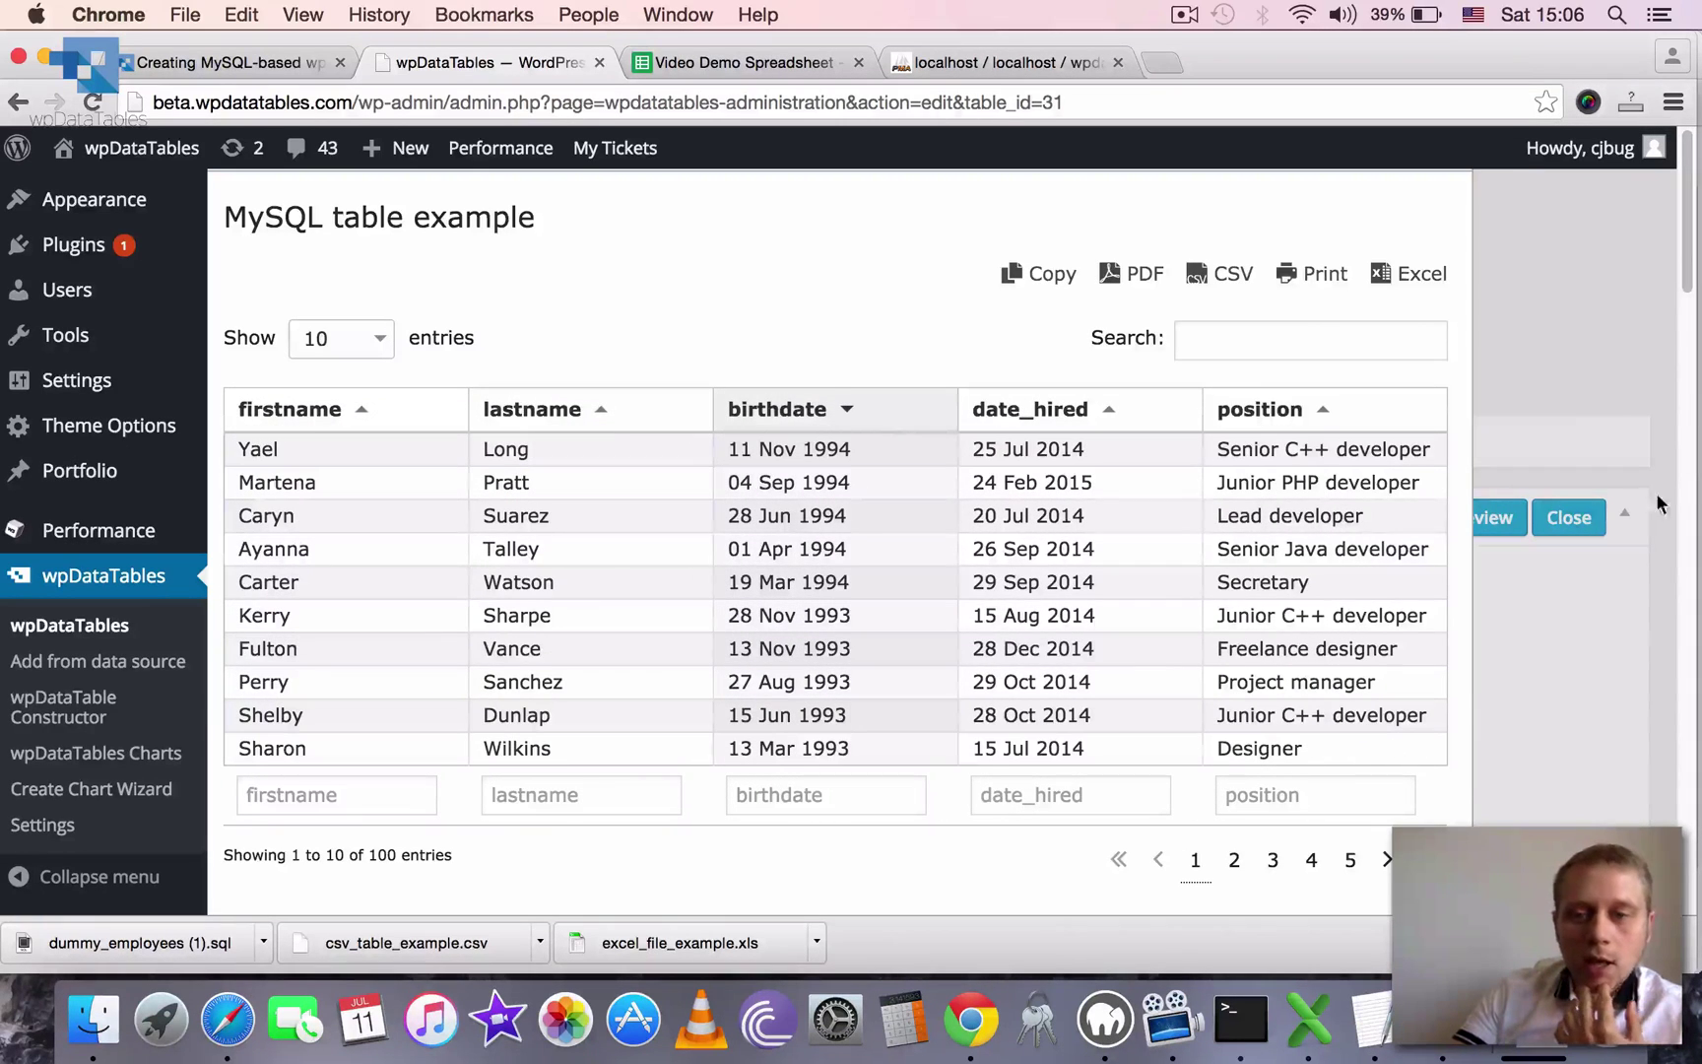
{"action": "scroll", "coordinate": [1690, 242], "scroll_direction": "down", "scroll_amount": 3}
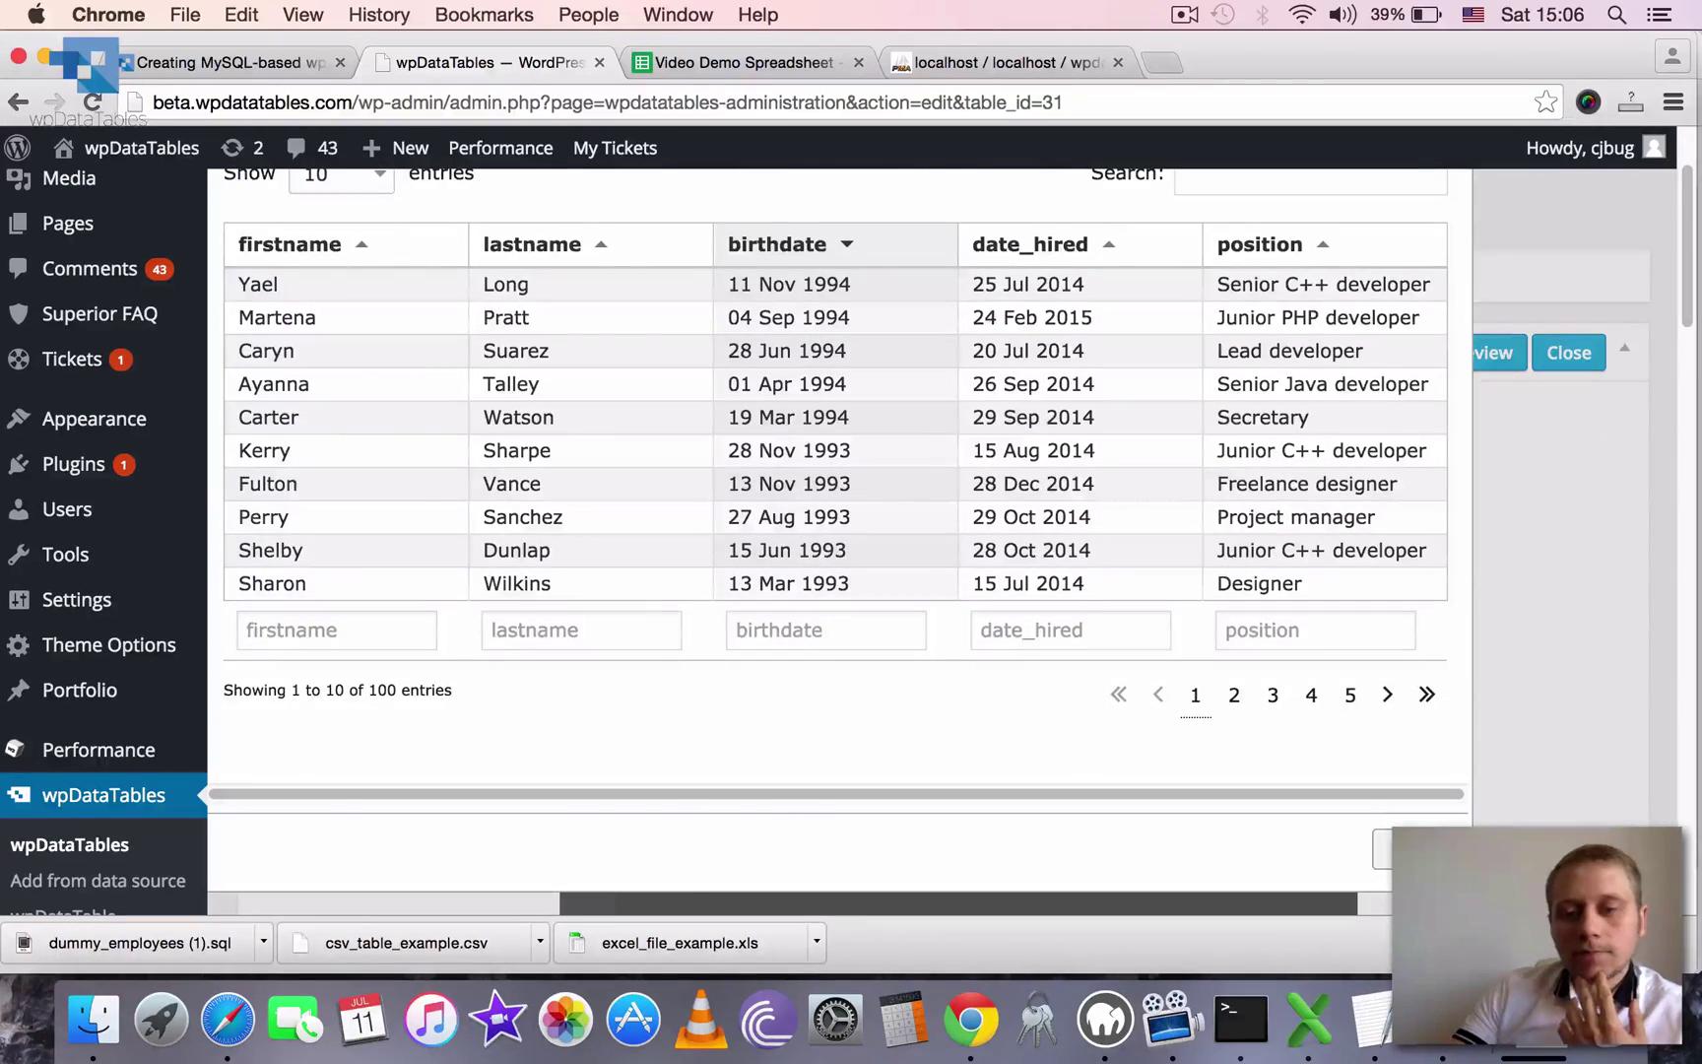
- Rename the firstname and lastname headers to First Name and Last Name
{"action": "key", "text": "Escape"}
{"action": "scroll", "coordinate": [1665, 512], "scroll_direction": "down", "scroll_amount": 10}
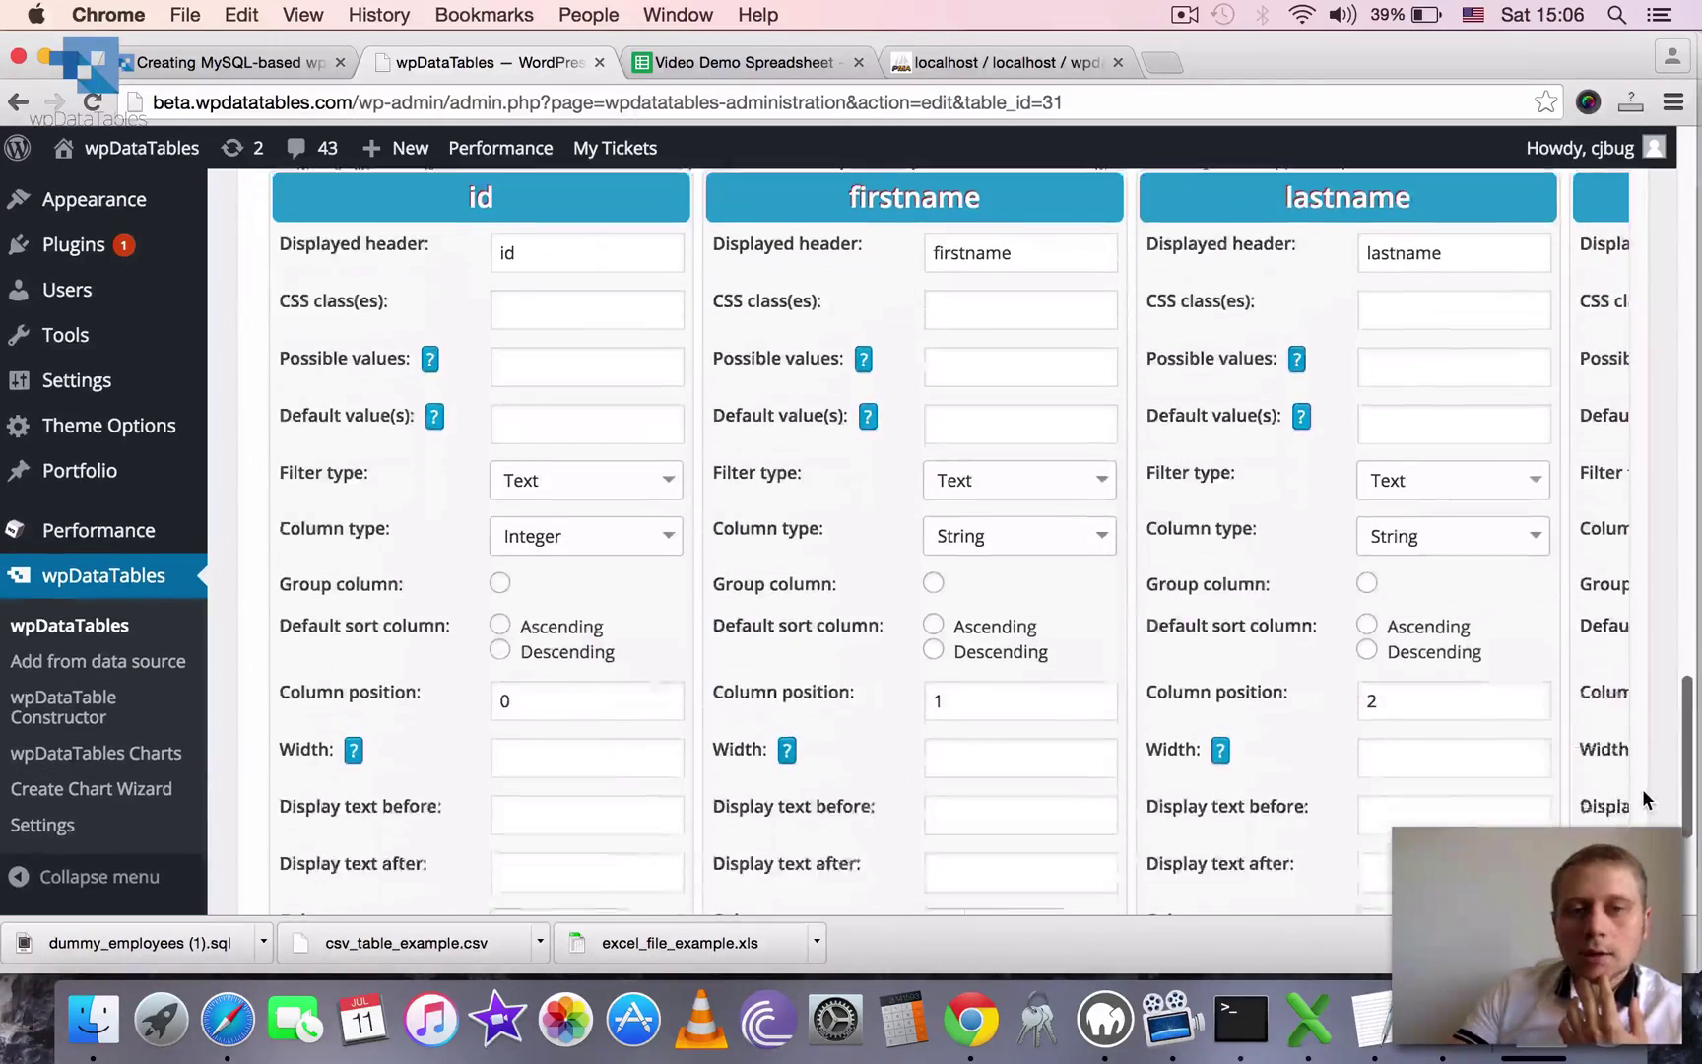
{"action": "scroll", "coordinate": [1642, 789], "scroll_direction": "down", "scroll_amount": 2}
{"action": "scroll", "coordinate": [1642, 779], "scroll_direction": "up", "scroll_amount": 3}
{"action": "left_click", "coordinate": [938, 258]}
{"action": "key", "text": "BackSpace"}
{"action": "type", "text": "F"}
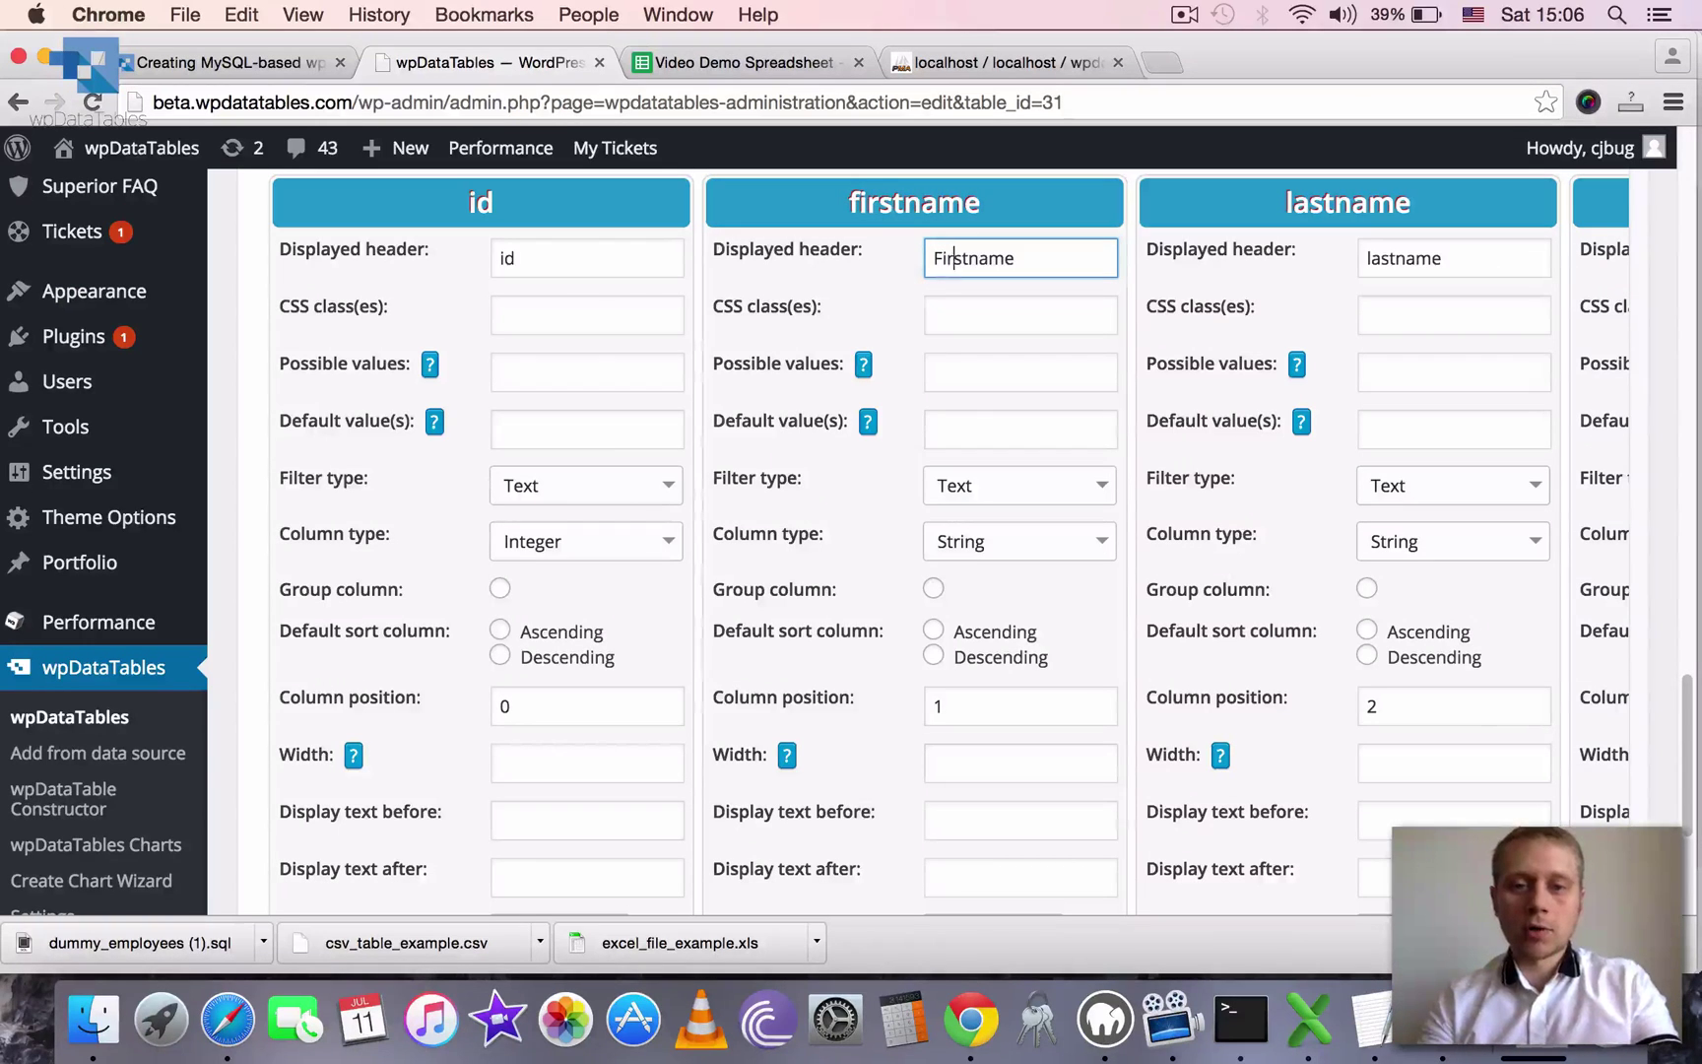
{"action": "key", "text": "Delete"}
{"action": "type", "text": "N"}
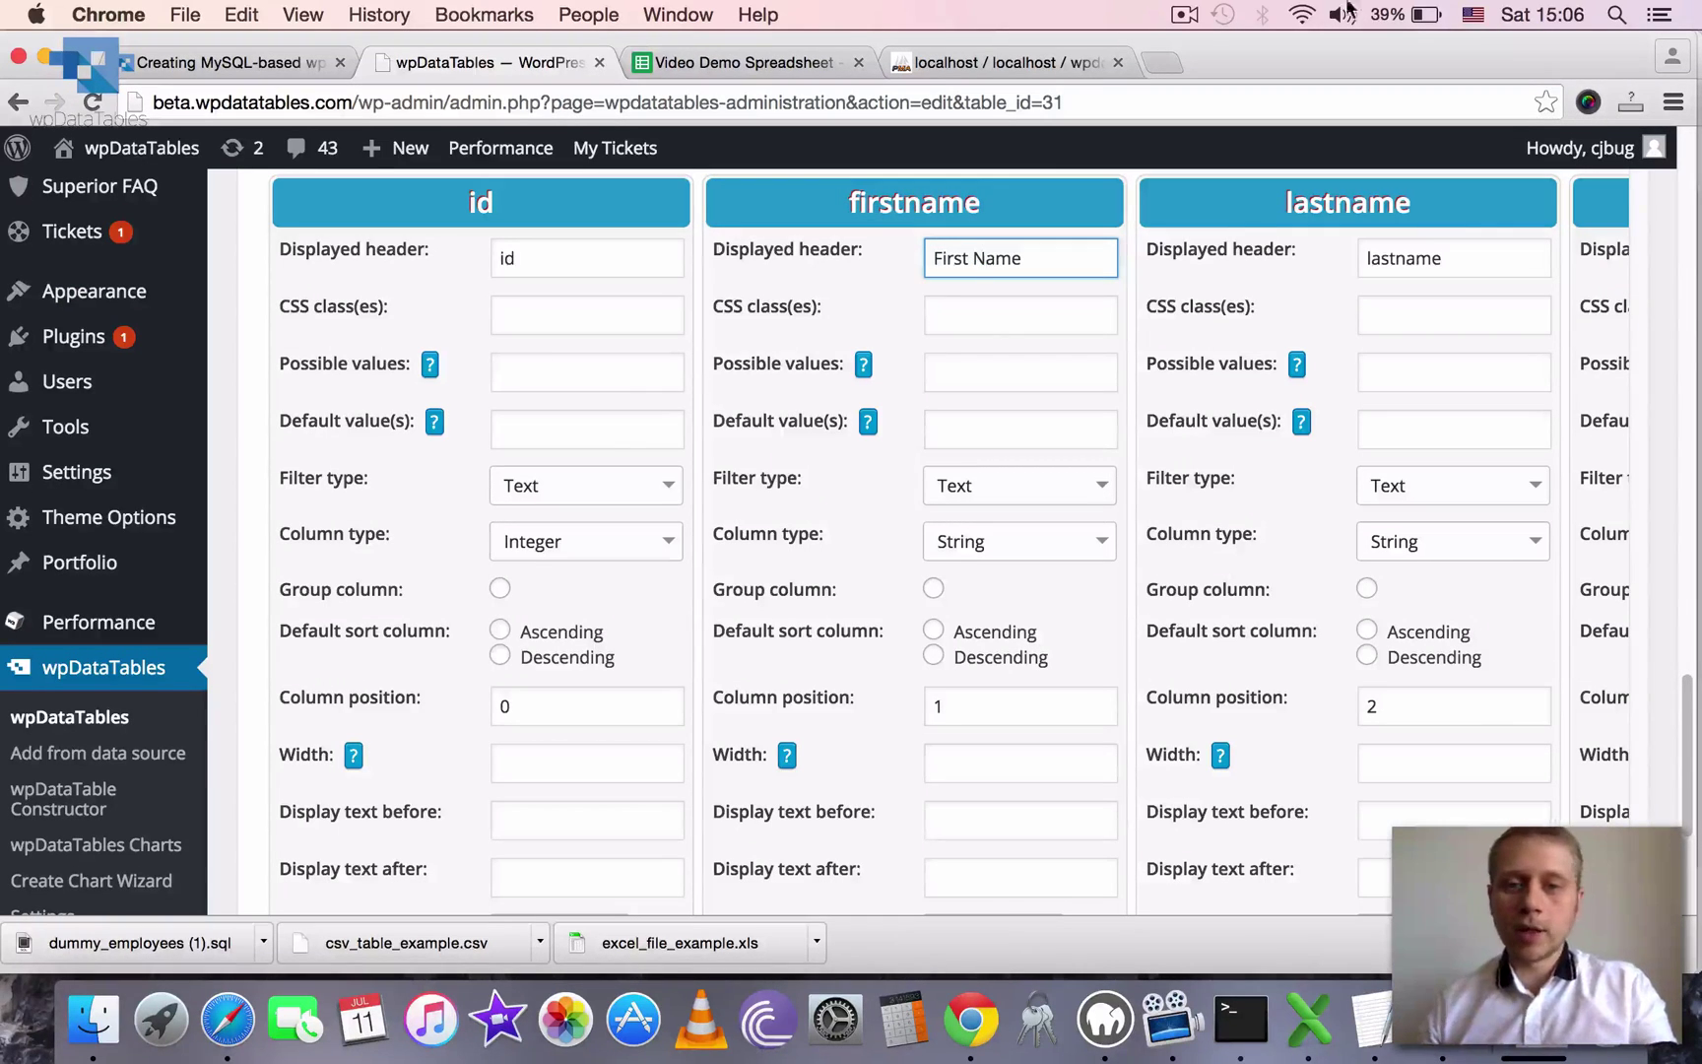
{"action": "left_click", "coordinate": [1357, 256]}
{"action": "key", "text": "Delete"}
{"action": "type", "text": "L"}
{"action": "key", "text": "Right"}
{"action": "key", "text": "Right"}
{"action": "key", "text": "Right"}
{"action": "key", "text": "Delete"}
{"action": "type", "text": "N"}
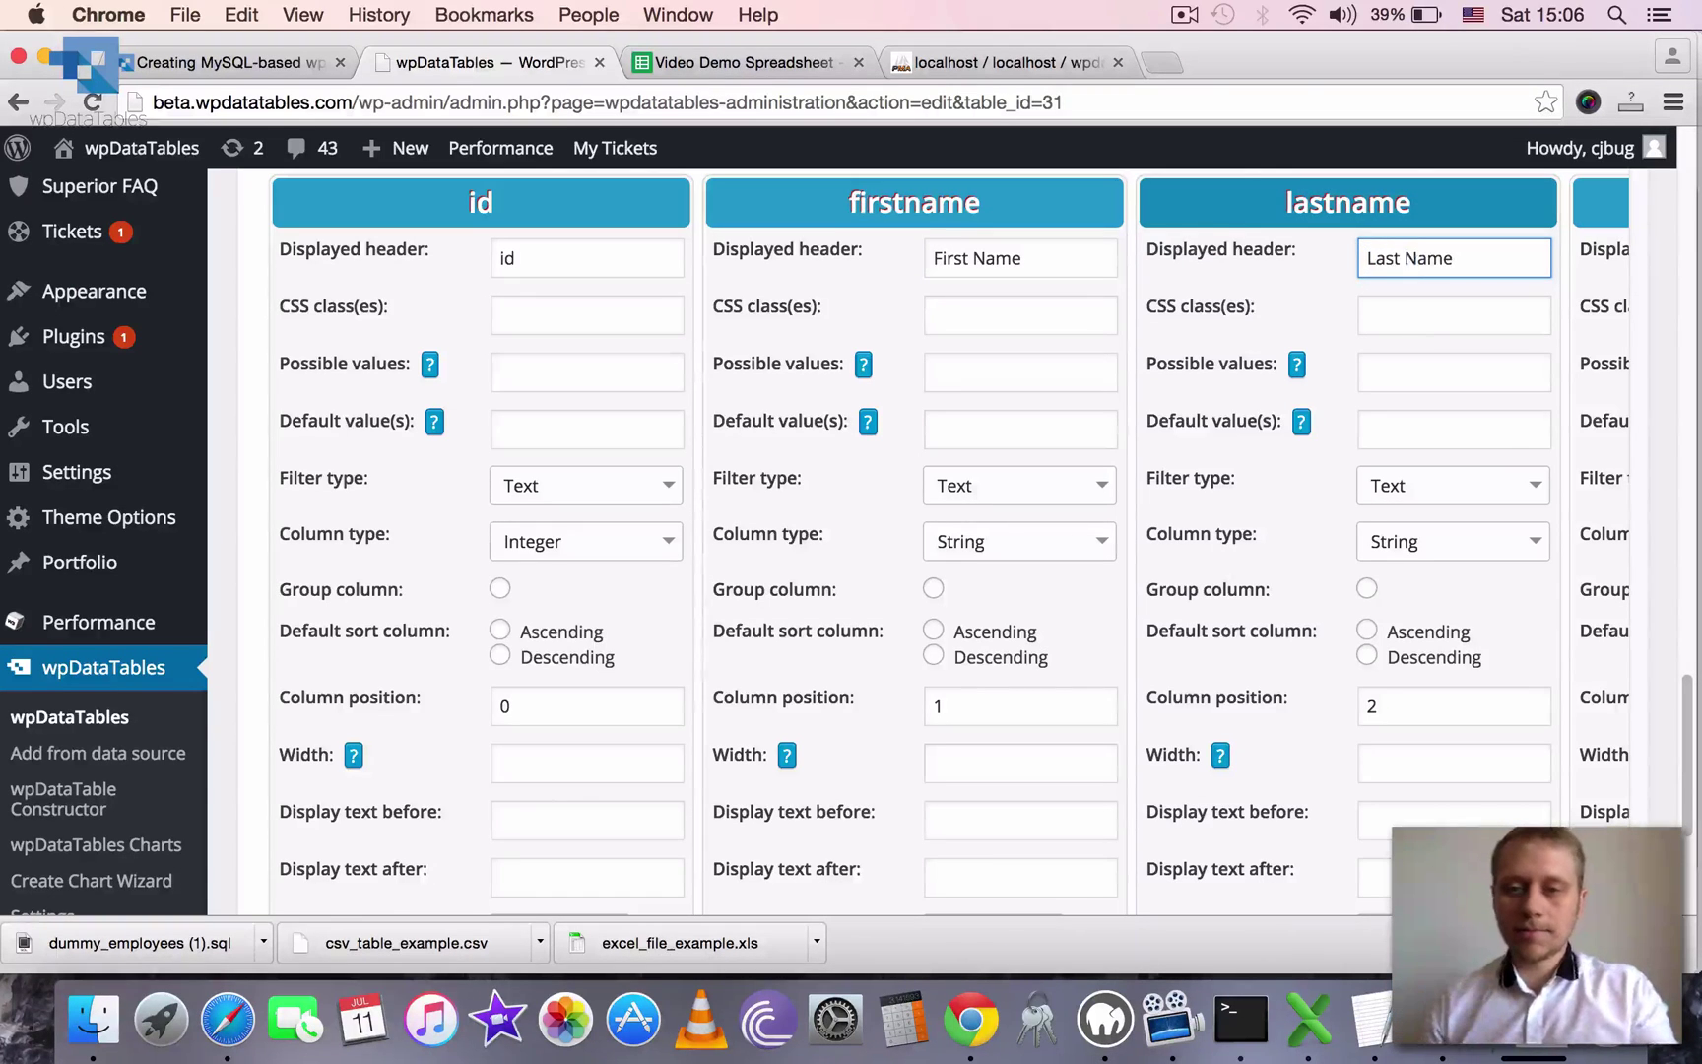
- Give the birthdate and date_hired columns Date range filters
{"action": "scroll", "coordinate": [898, 792], "scroll_direction": "down", "scroll_amount": 5}
{"action": "left_click_drag", "start_coordinate": [558, 876], "coordinate": [1159, 884]}
{"action": "scroll", "coordinate": [938, 755], "scroll_direction": "up", "scroll_amount": 5}
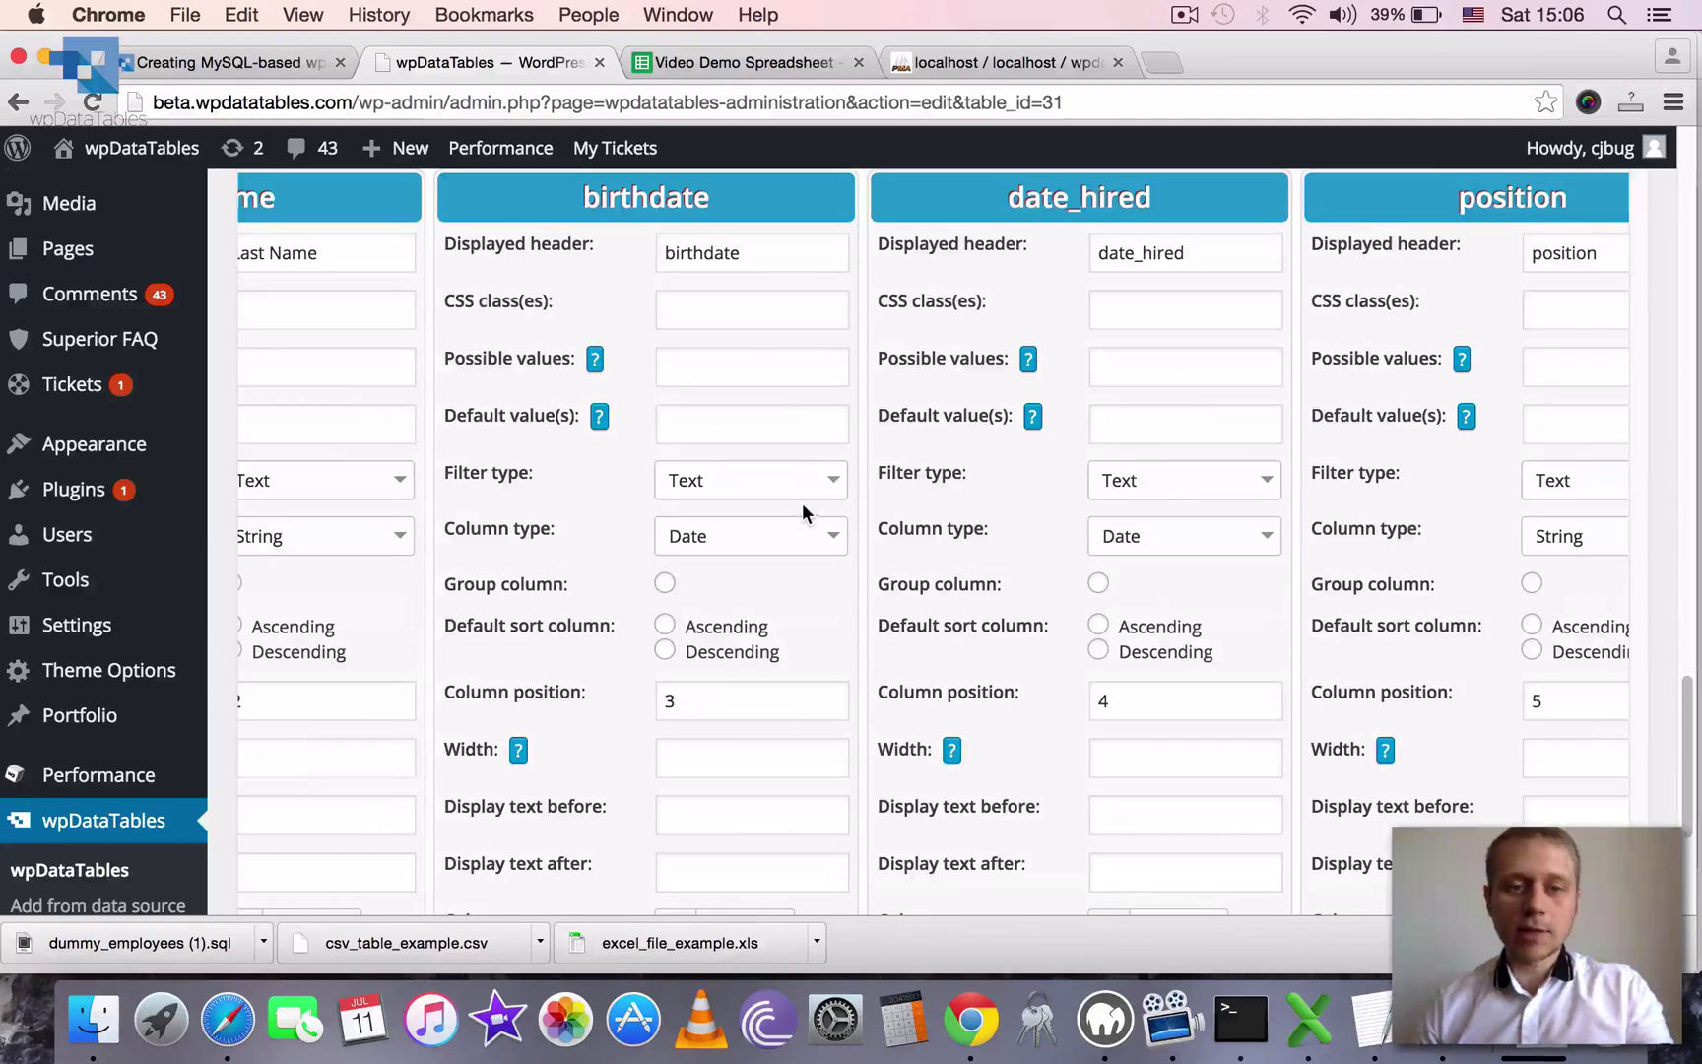
{"action": "left_click", "coordinate": [803, 487]}
{"action": "left_click", "coordinate": [763, 360]}
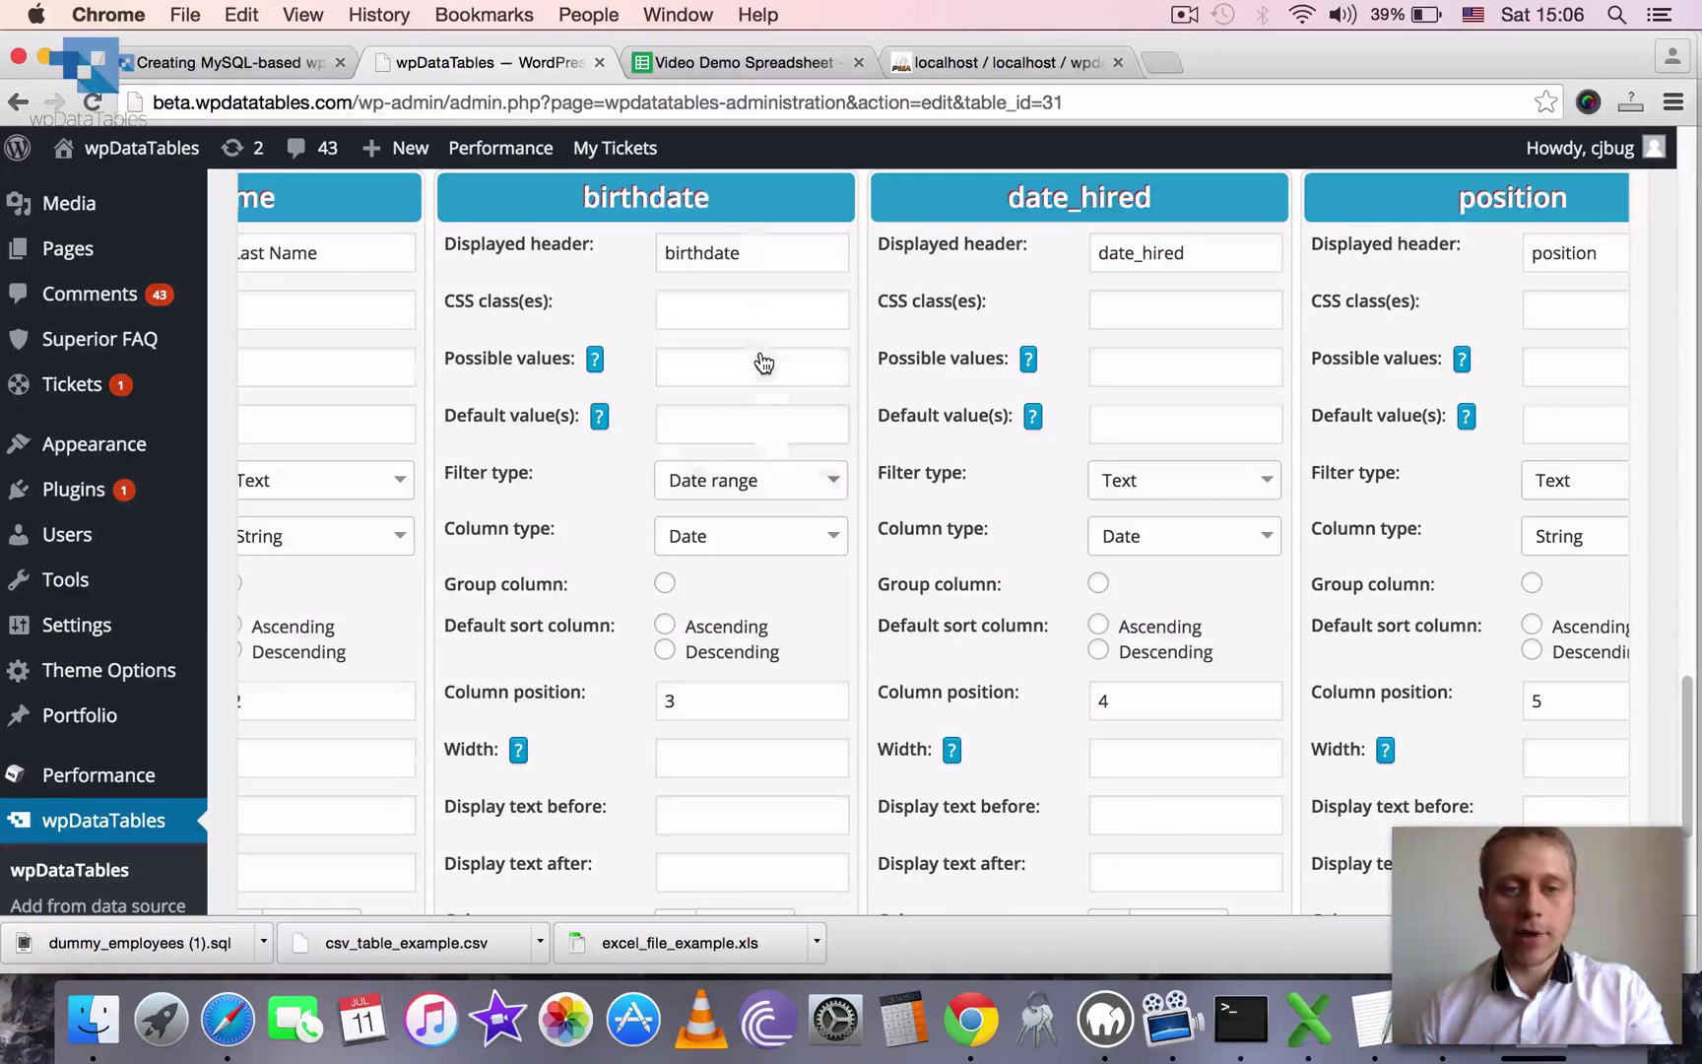
{"action": "left_click", "coordinate": [1166, 483]}
{"action": "left_click", "coordinate": [1162, 363]}
- Relabel the birthdate, date_hired and position headers as Birth date, Date hired and Position
{"action": "scroll", "coordinate": [774, 431], "scroll_direction": "up", "scroll_amount": 2}
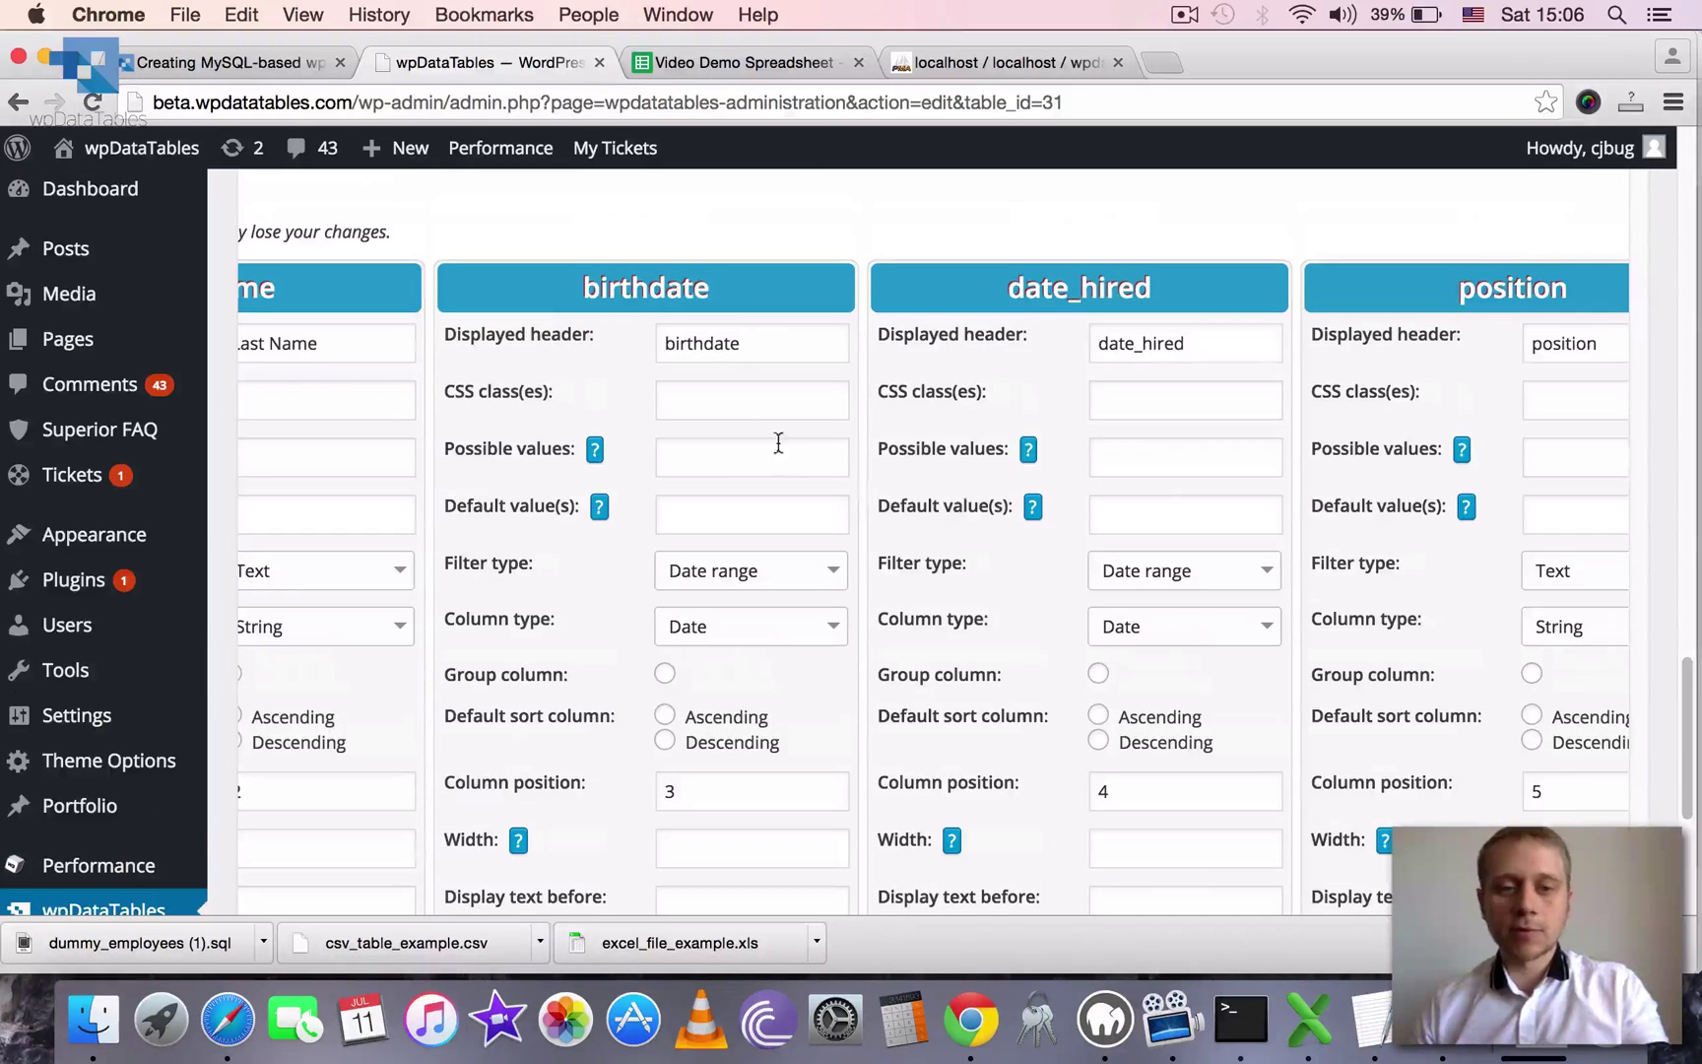
{"action": "double_click", "coordinate": [750, 343]}
{"action": "type", "text": "Bi"}
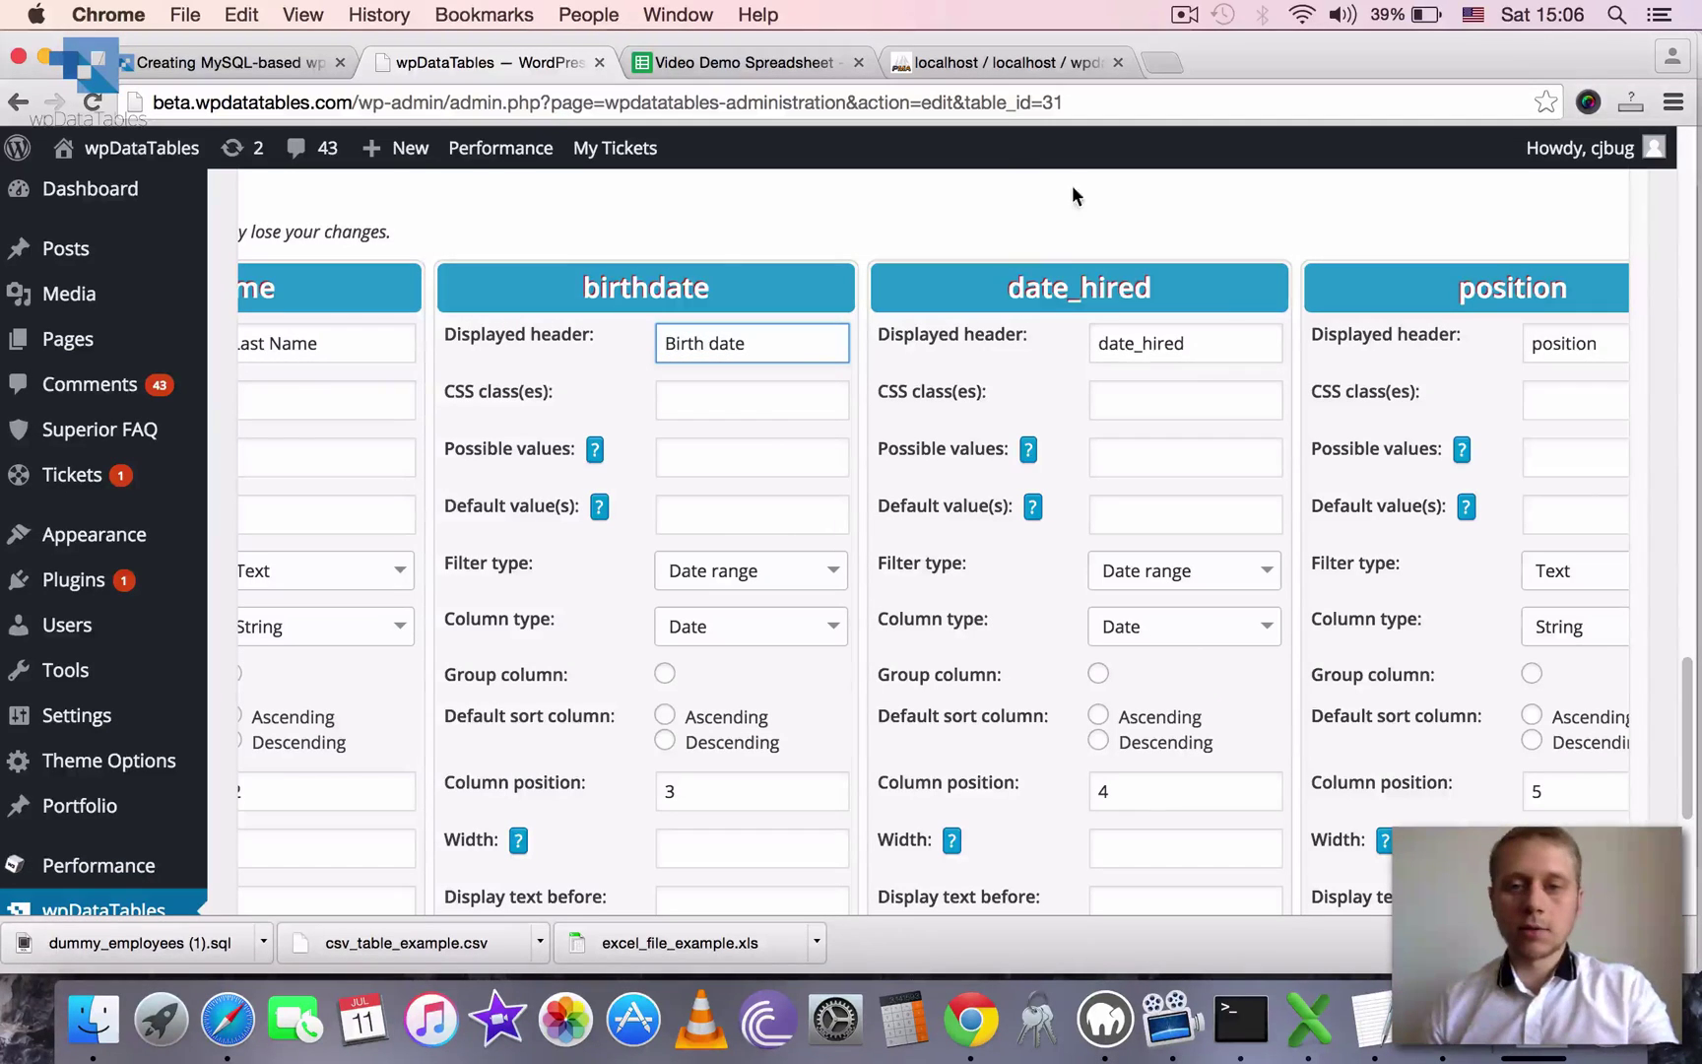
{"action": "double_click", "coordinate": [1227, 350]}
{"action": "type", "text": "D"}
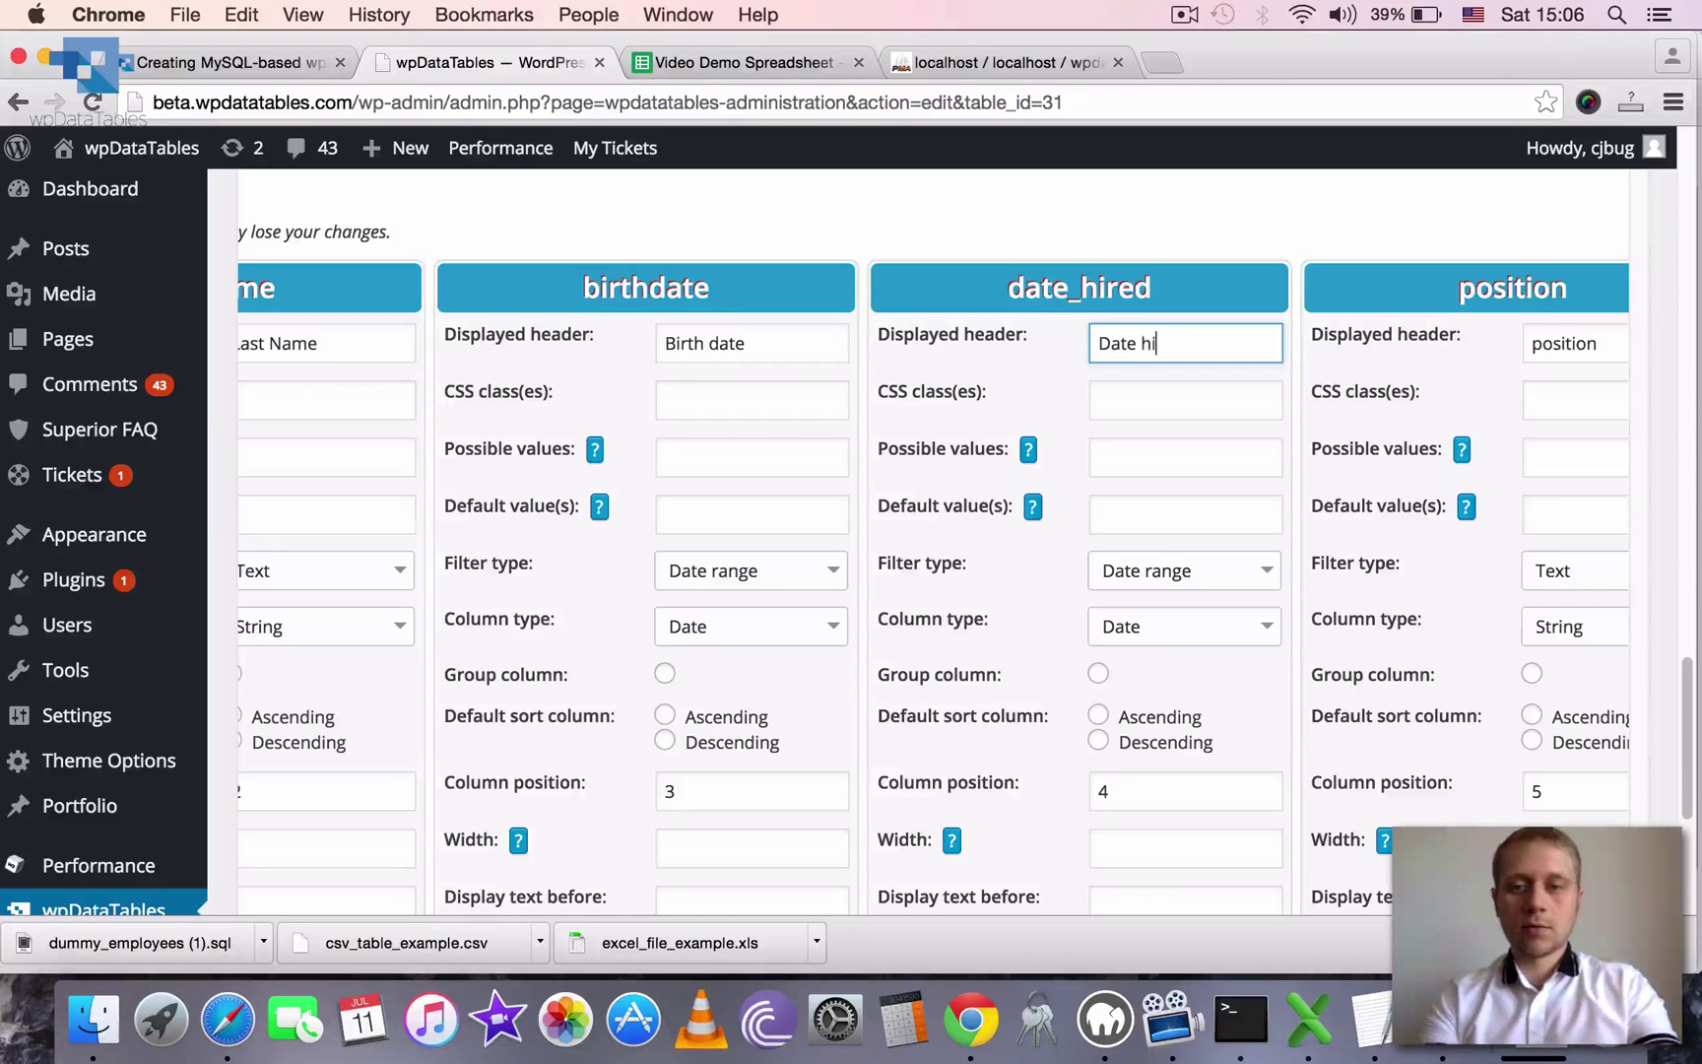
{"action": "double_click", "coordinate": [1541, 341]}
{"action": "type", "text": "Position"}
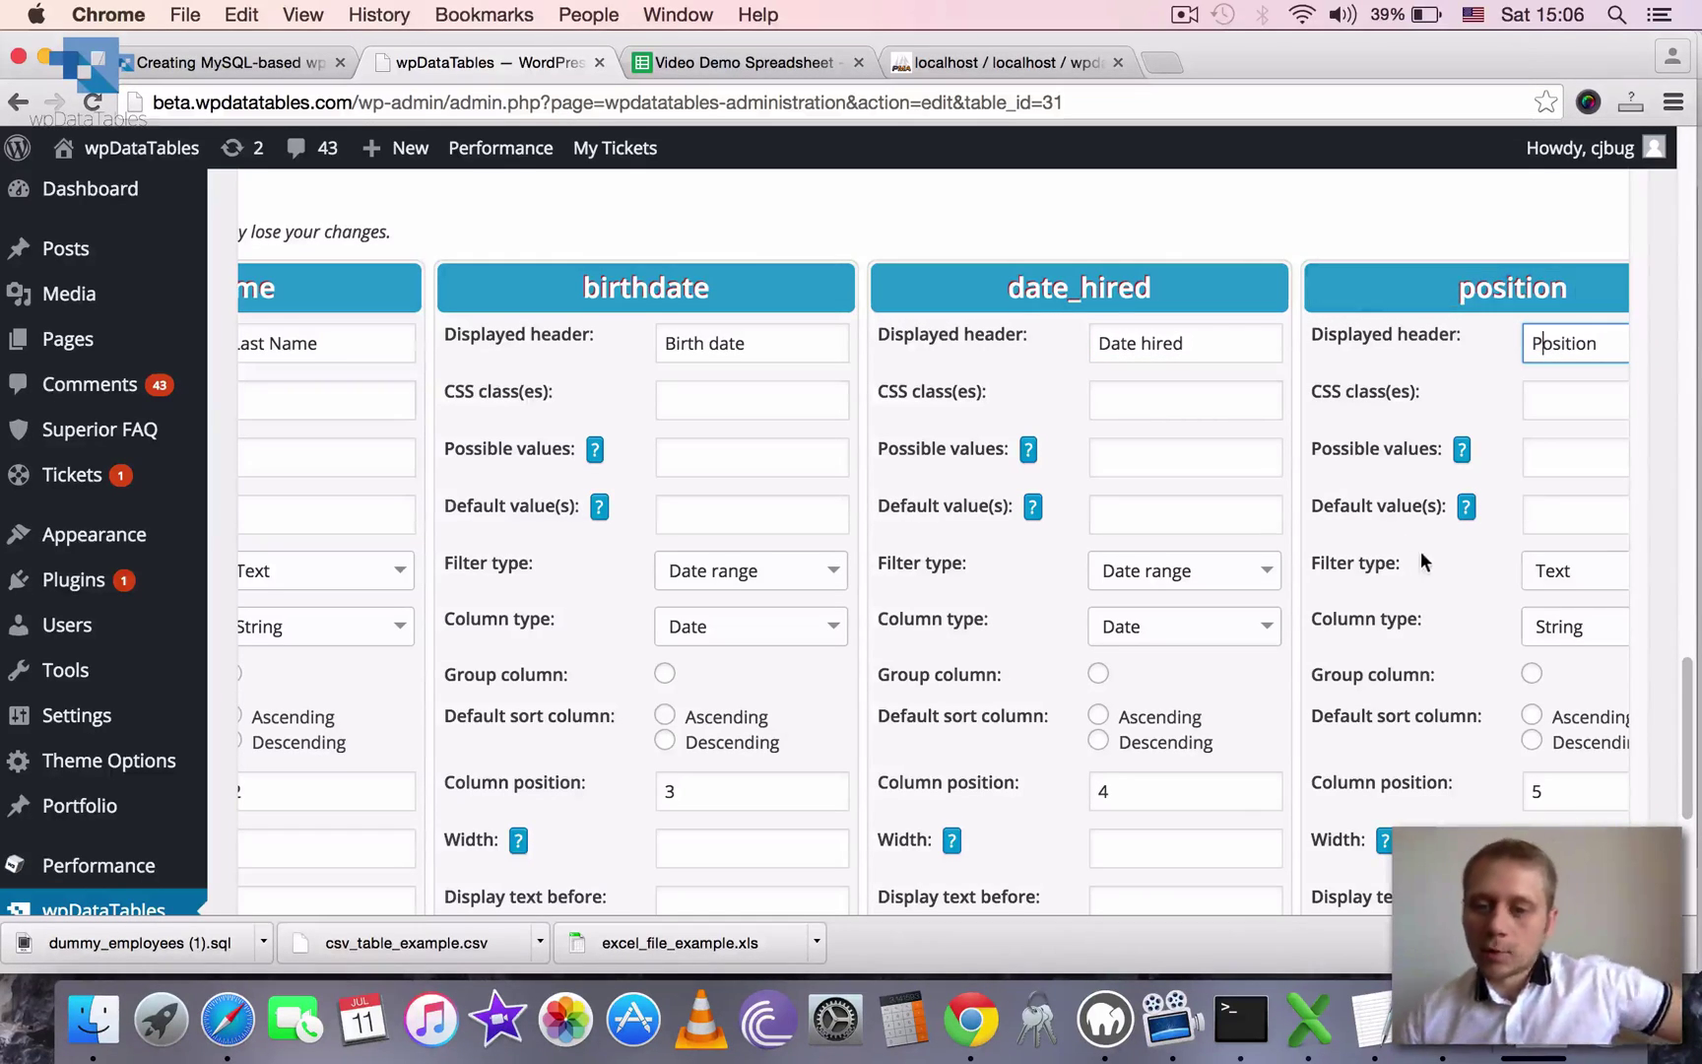
- Give Position a Select box filter and save the table
{"action": "left_click", "coordinate": [1563, 571]}
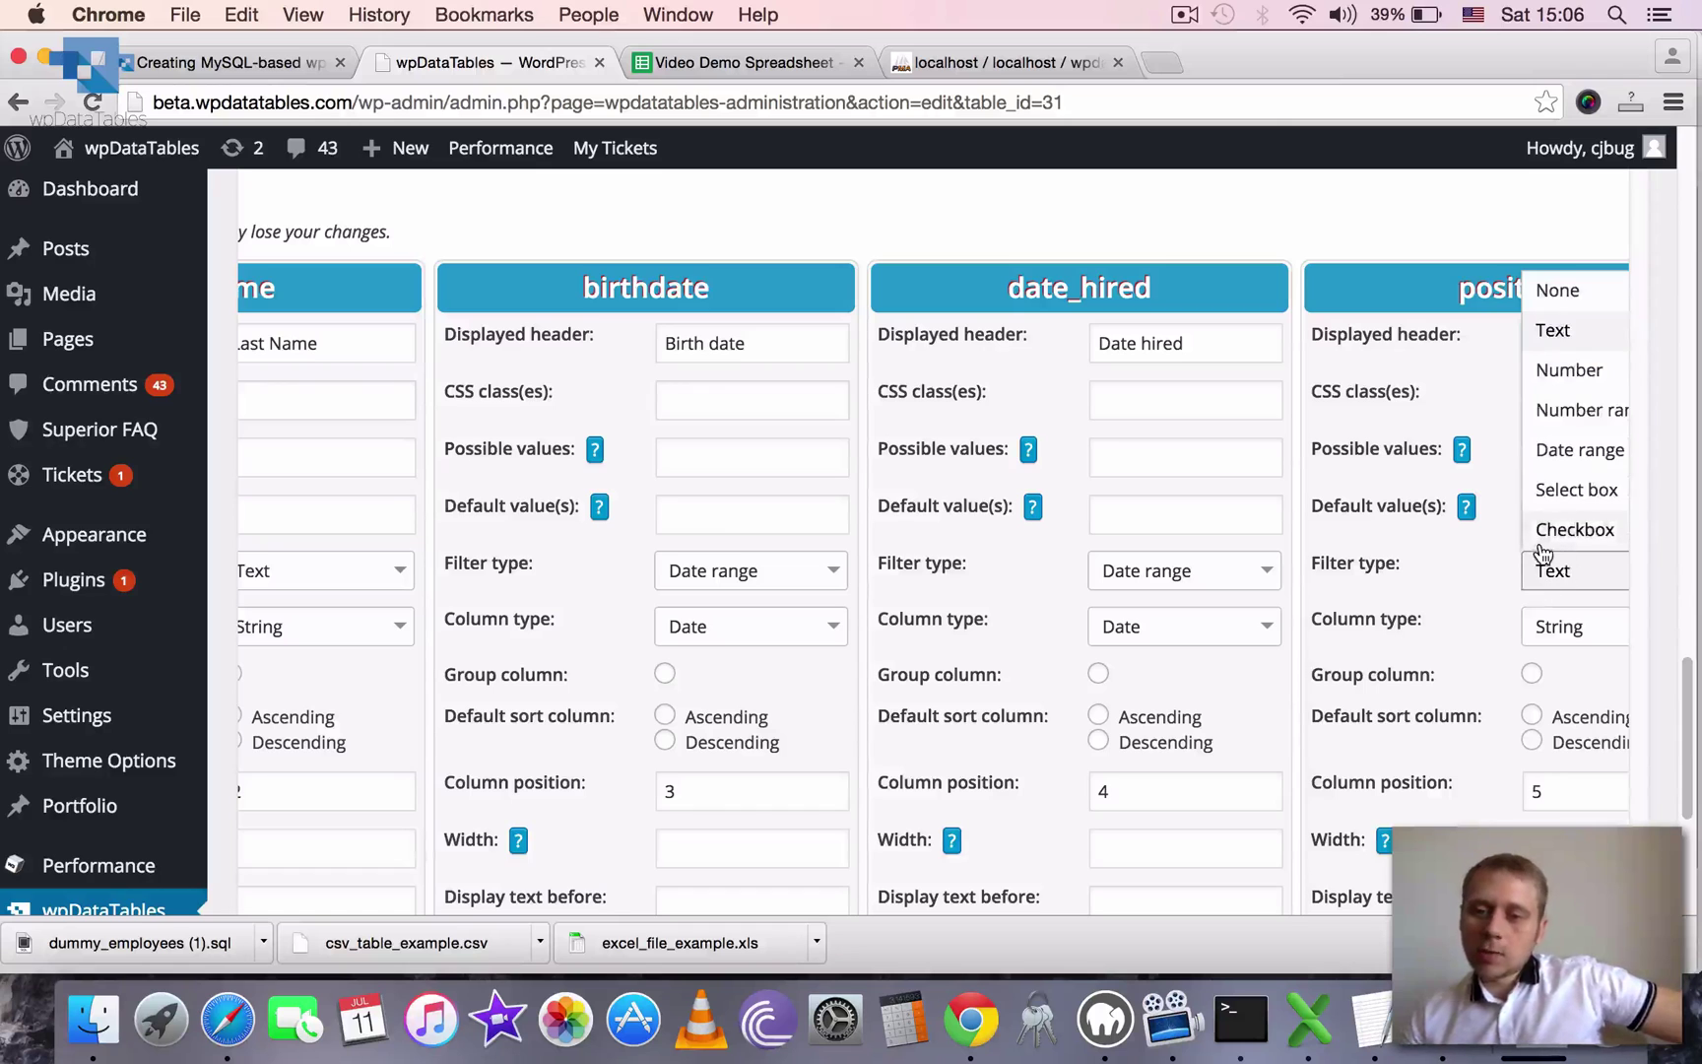
{"action": "left_click", "coordinate": [1570, 492]}
{"action": "scroll", "coordinate": [1257, 599], "scroll_direction": "down", "scroll_amount": 5}
{"action": "left_click_drag", "start_coordinate": [980, 790], "coordinate": [116, 748]}
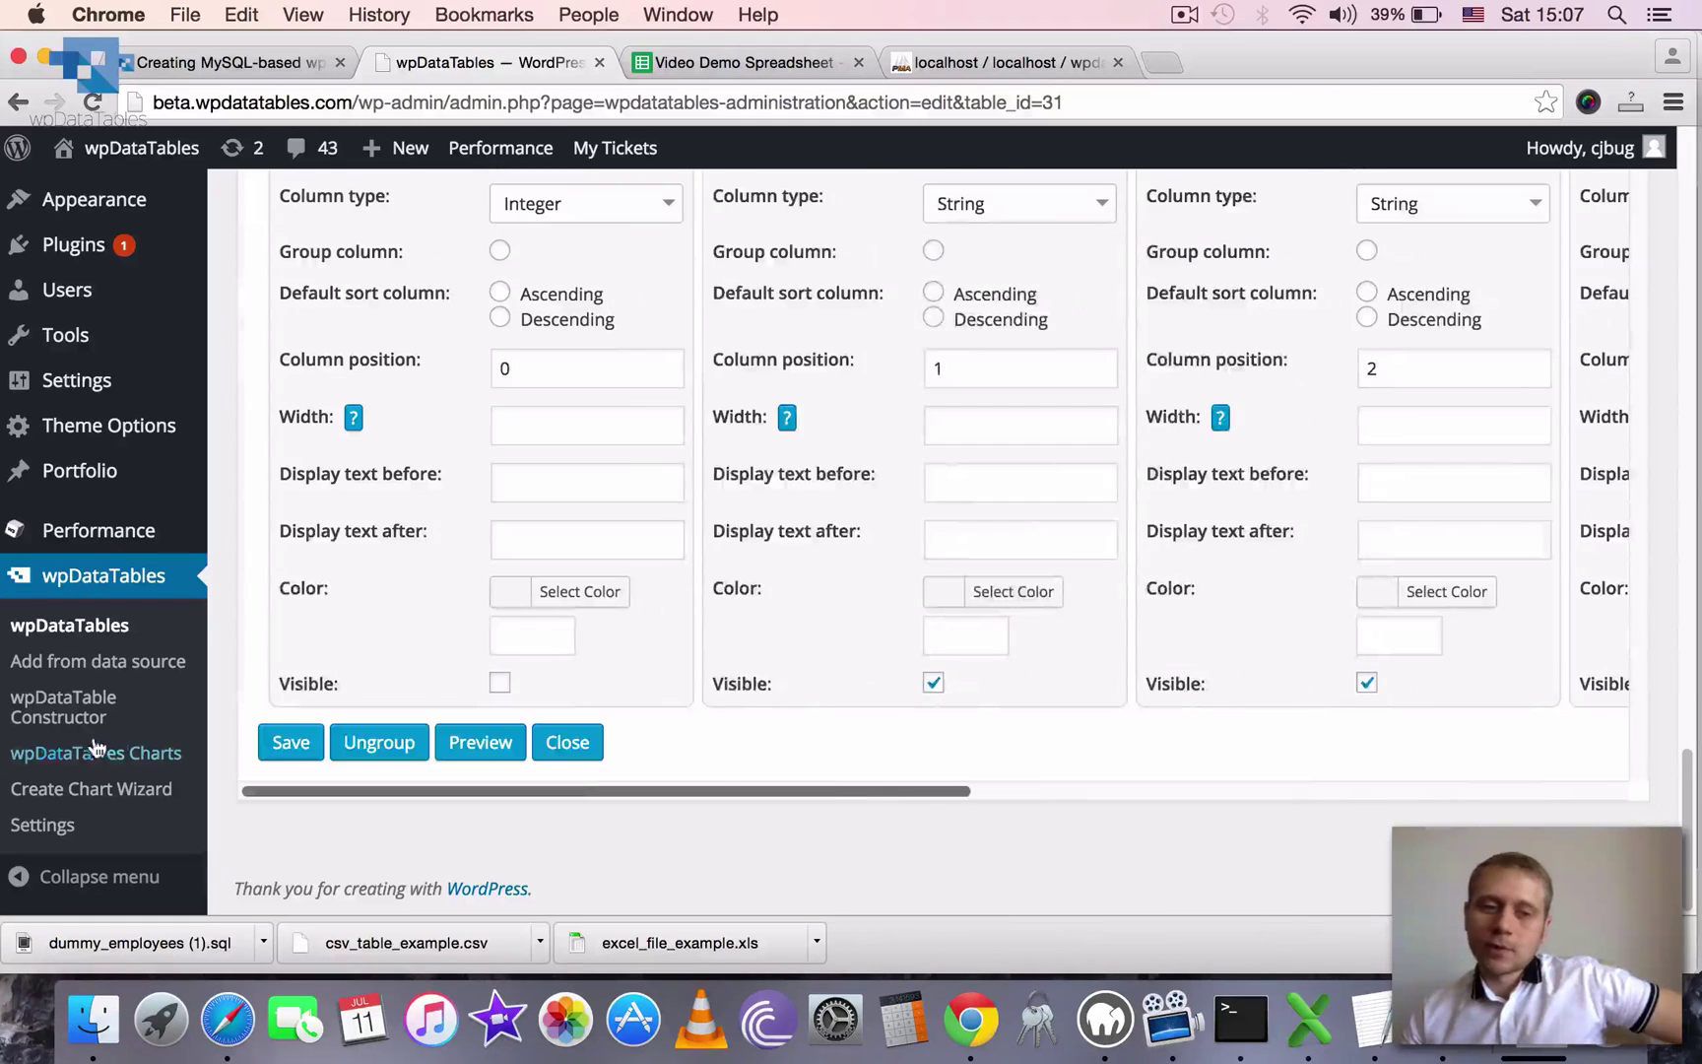
{"action": "left_click", "coordinate": [304, 746]}
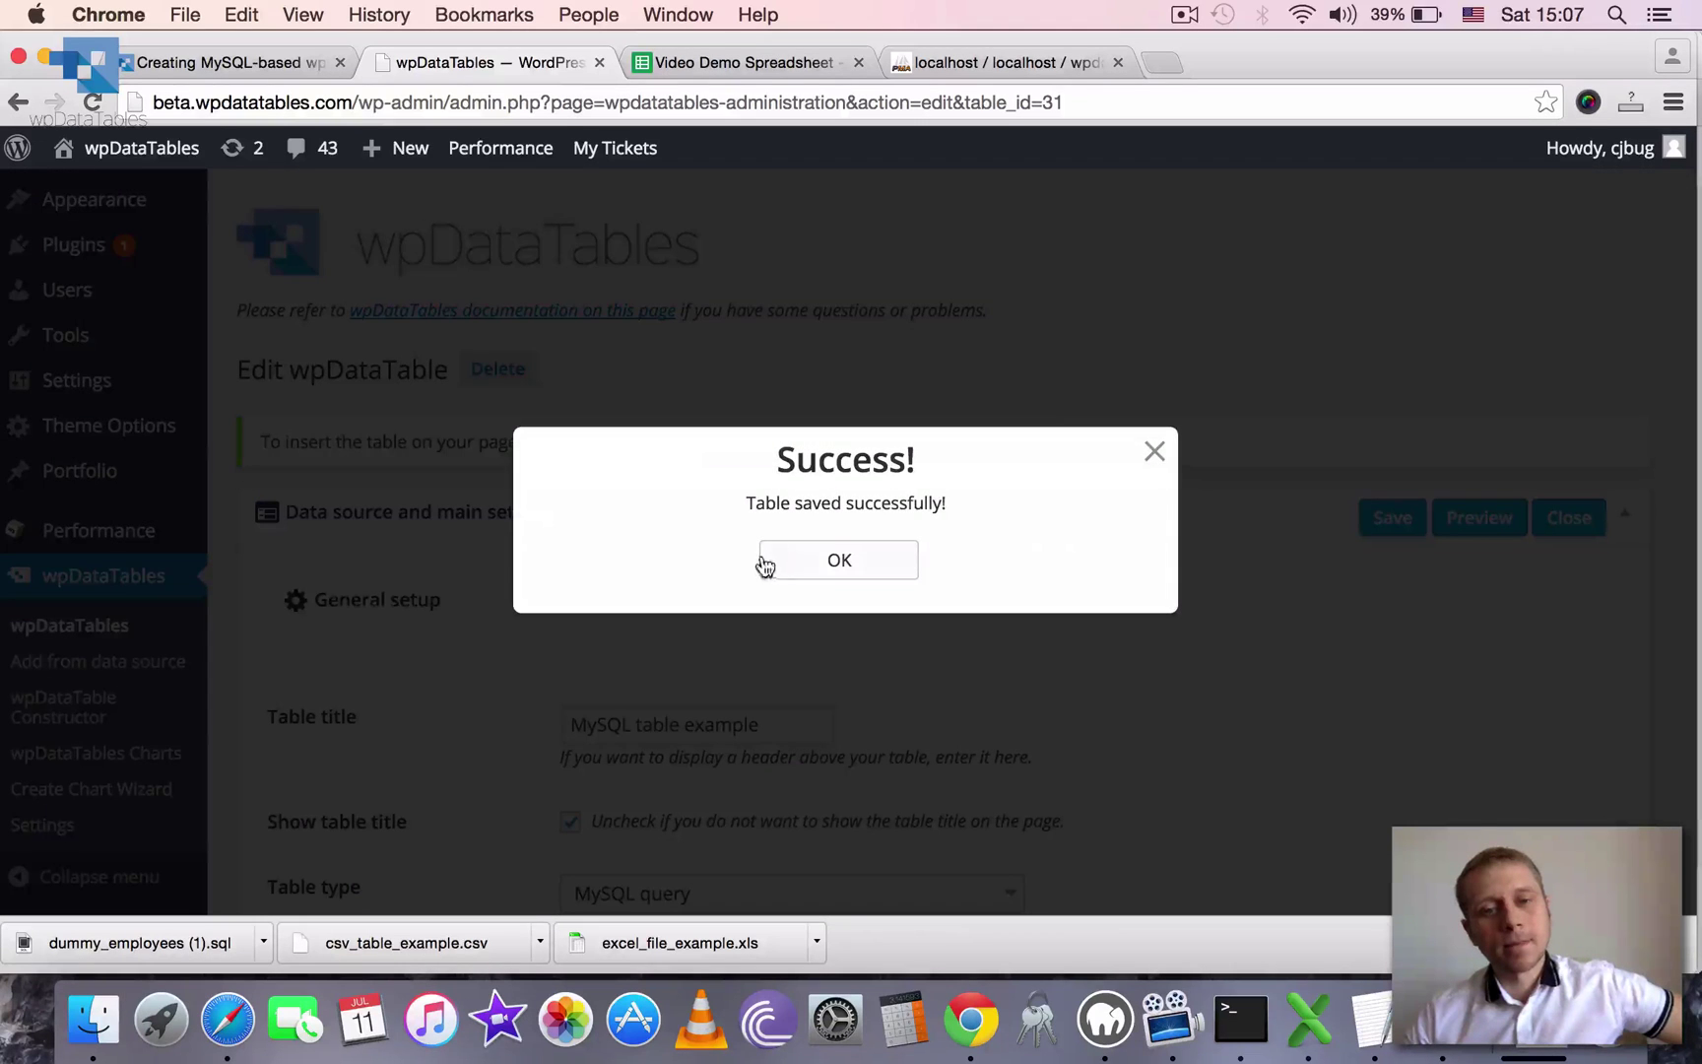
- Dismiss the save confirmation, preview the table, and filter Position to Lead developer
{"action": "left_click", "coordinate": [765, 564]}
{"action": "left_click", "coordinate": [1495, 528]}
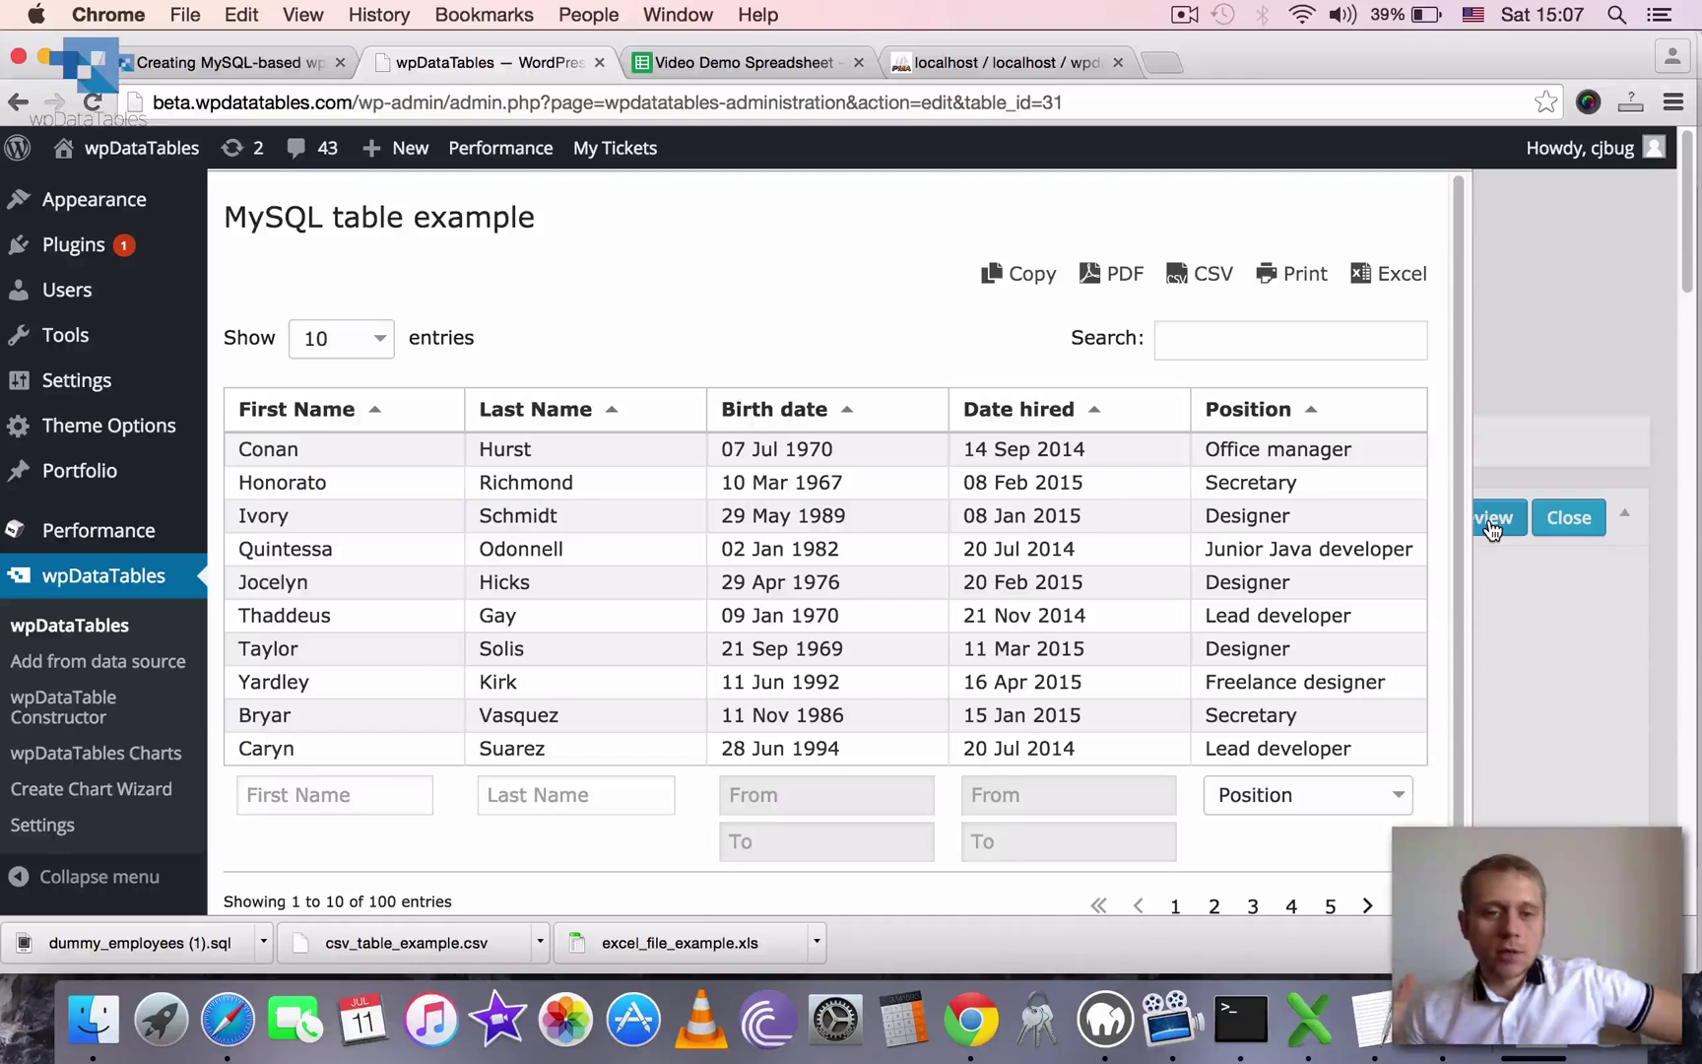
{"action": "left_click", "coordinate": [1364, 795]}
{"action": "left_click_drag", "start_coordinate": [1398, 483], "coordinate": [1359, 630]}
{"action": "left_click", "coordinate": [1302, 499]}
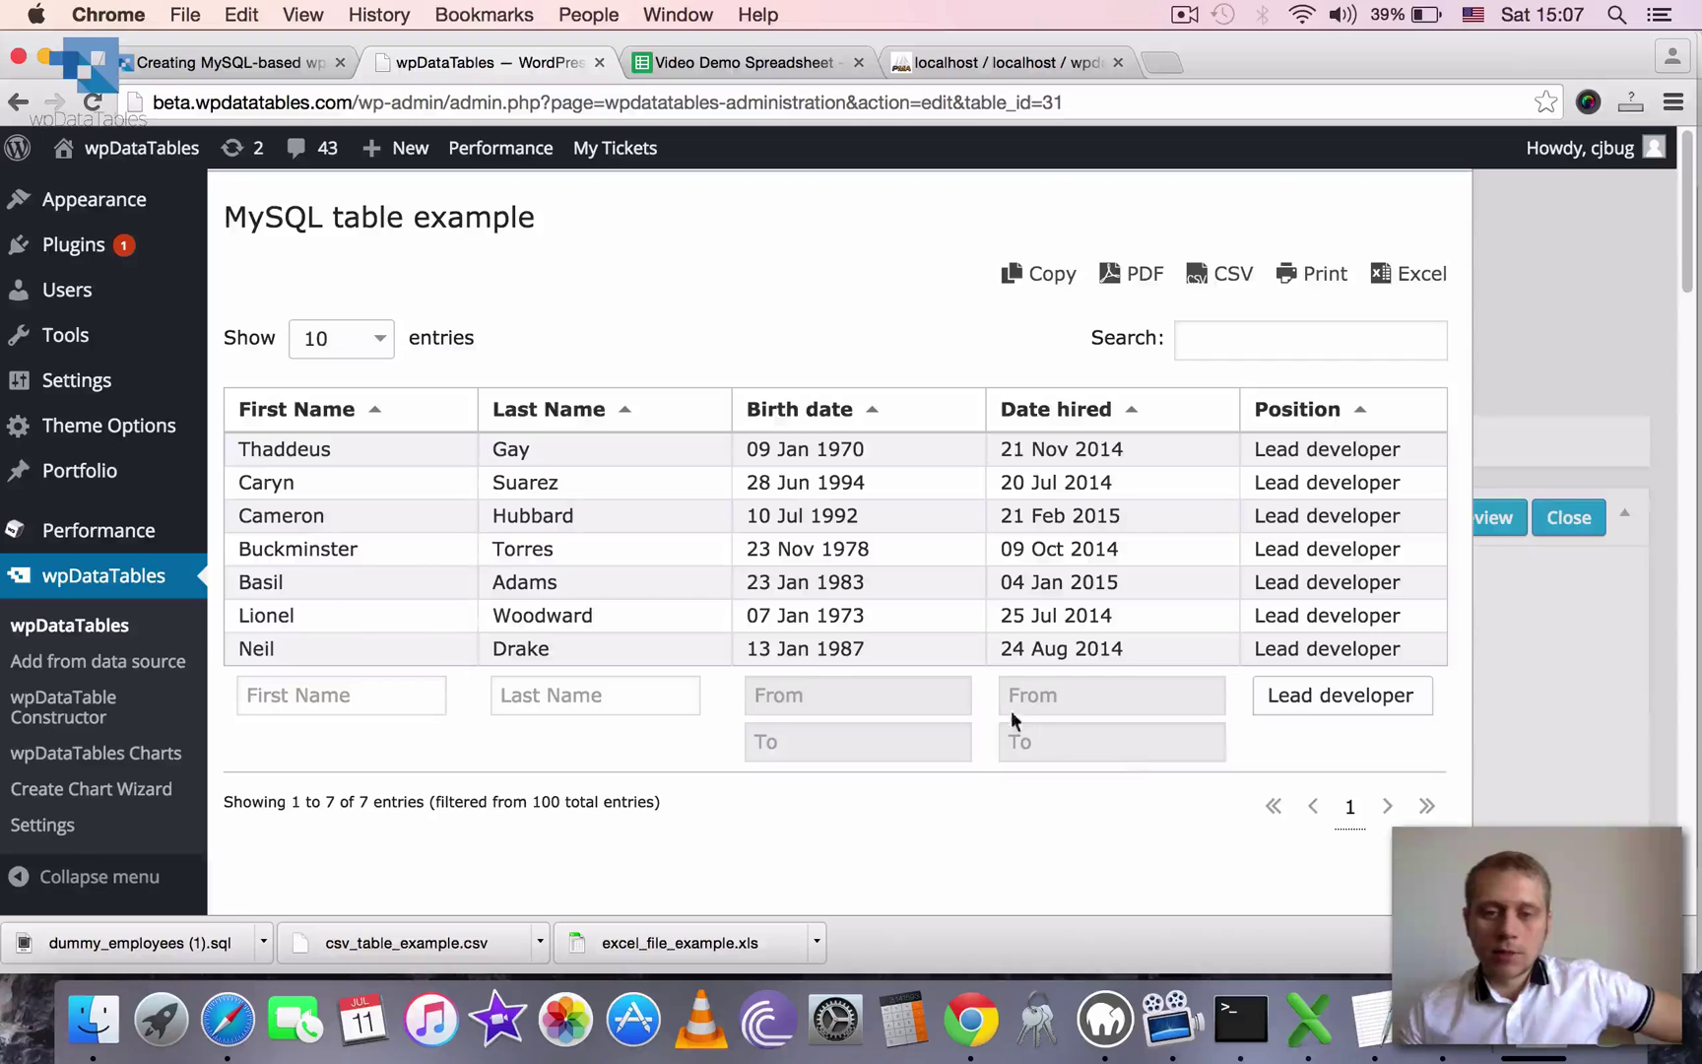
- Set the Date hired From filter to 1 July 2014
{"action": "left_click", "coordinate": [1077, 689]}
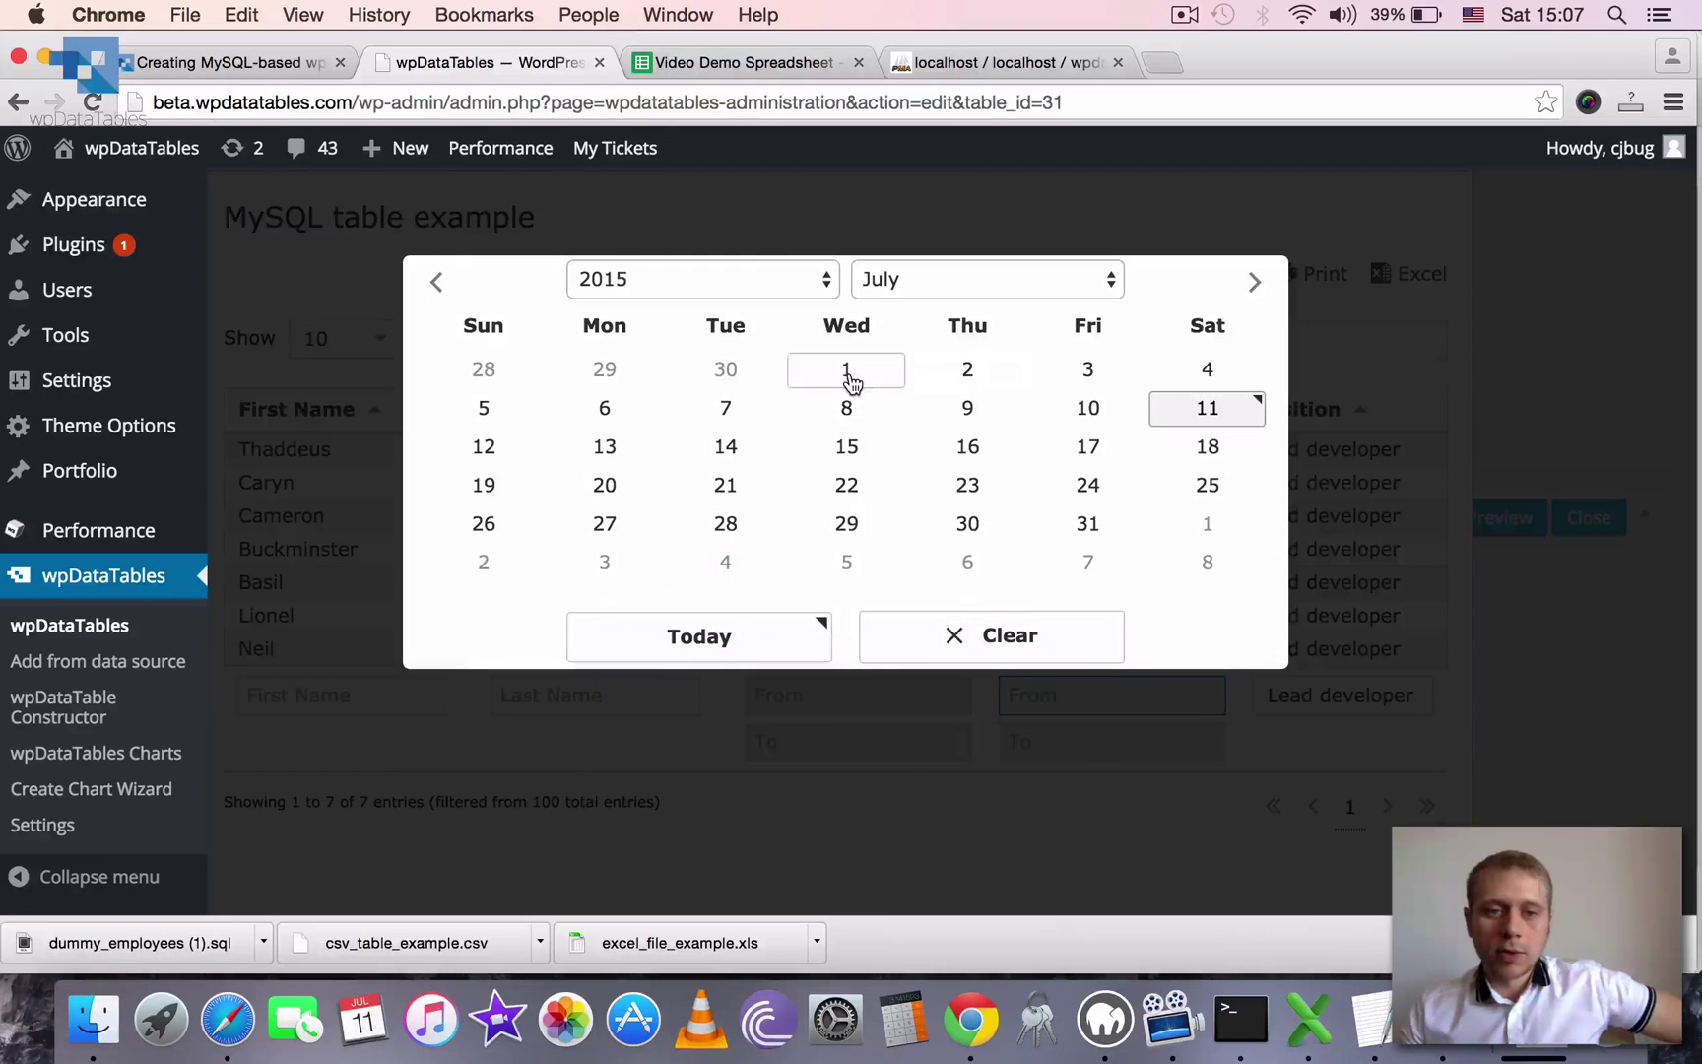
{"action": "left_click", "coordinate": [849, 374]}
{"action": "left_click", "coordinate": [1122, 497]}
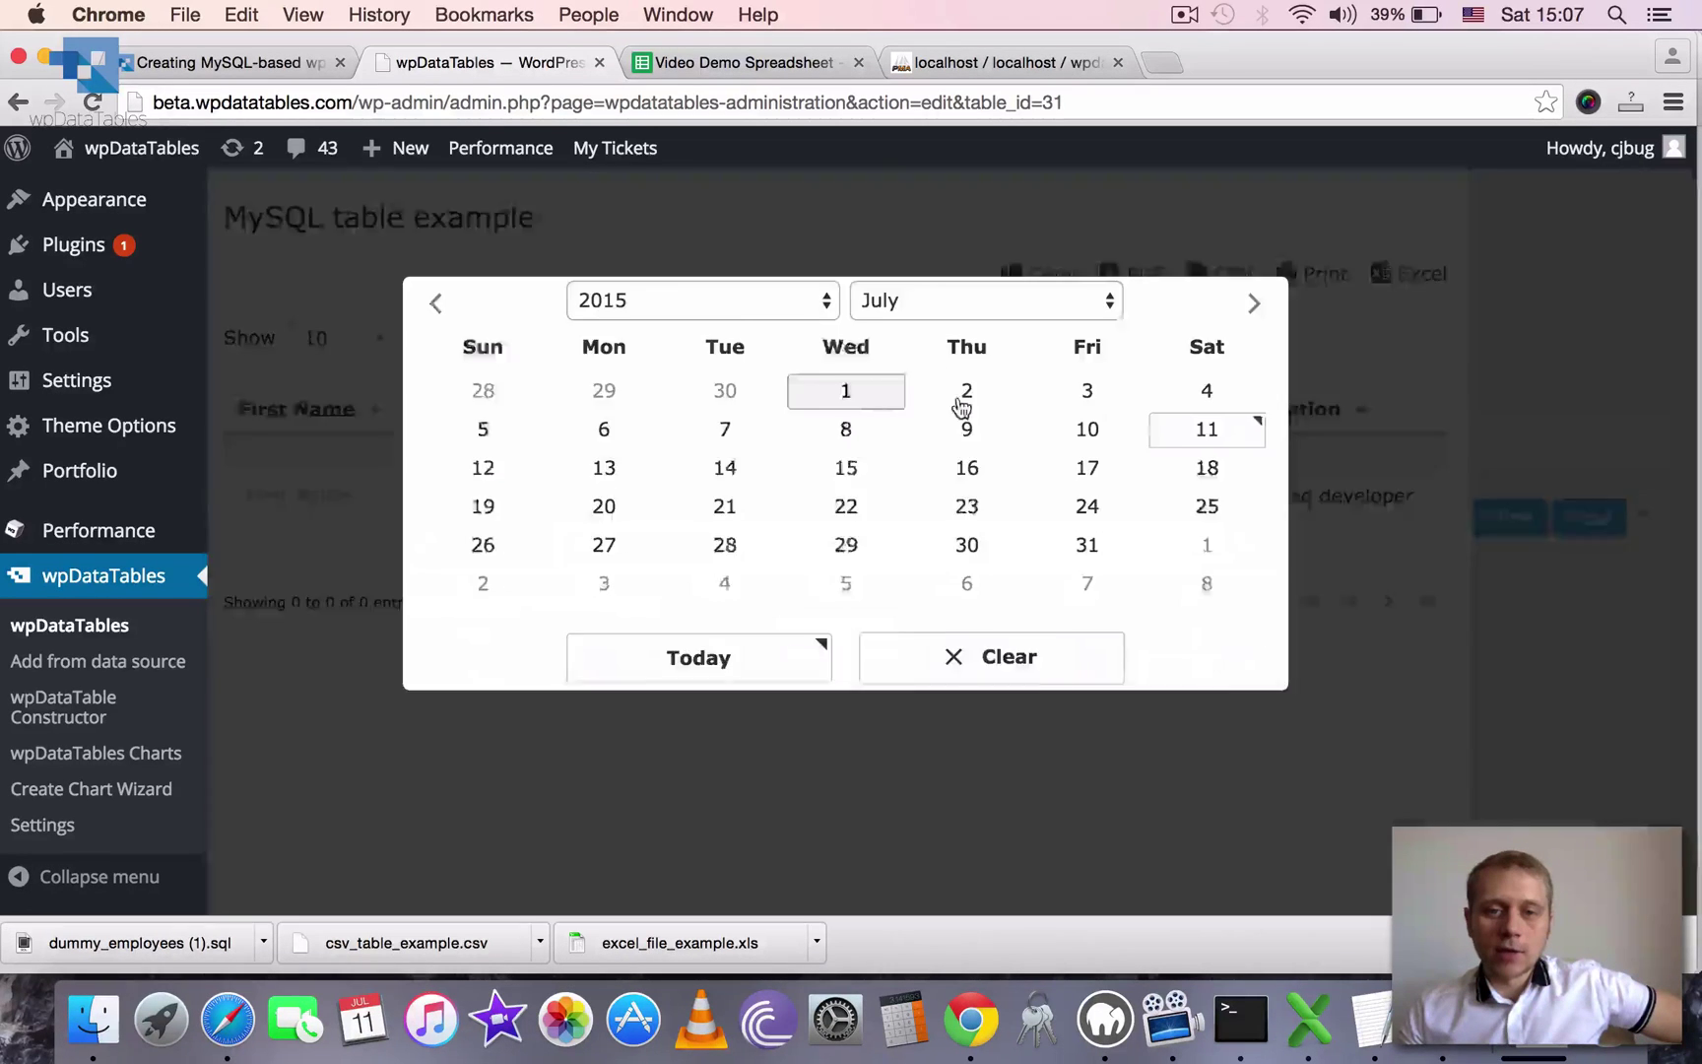
{"action": "left_click", "coordinate": [630, 279]}
{"action": "left_click", "coordinate": [965, 443]}
{"action": "key", "text": "Up"}
{"action": "left_click", "coordinate": [724, 374]}
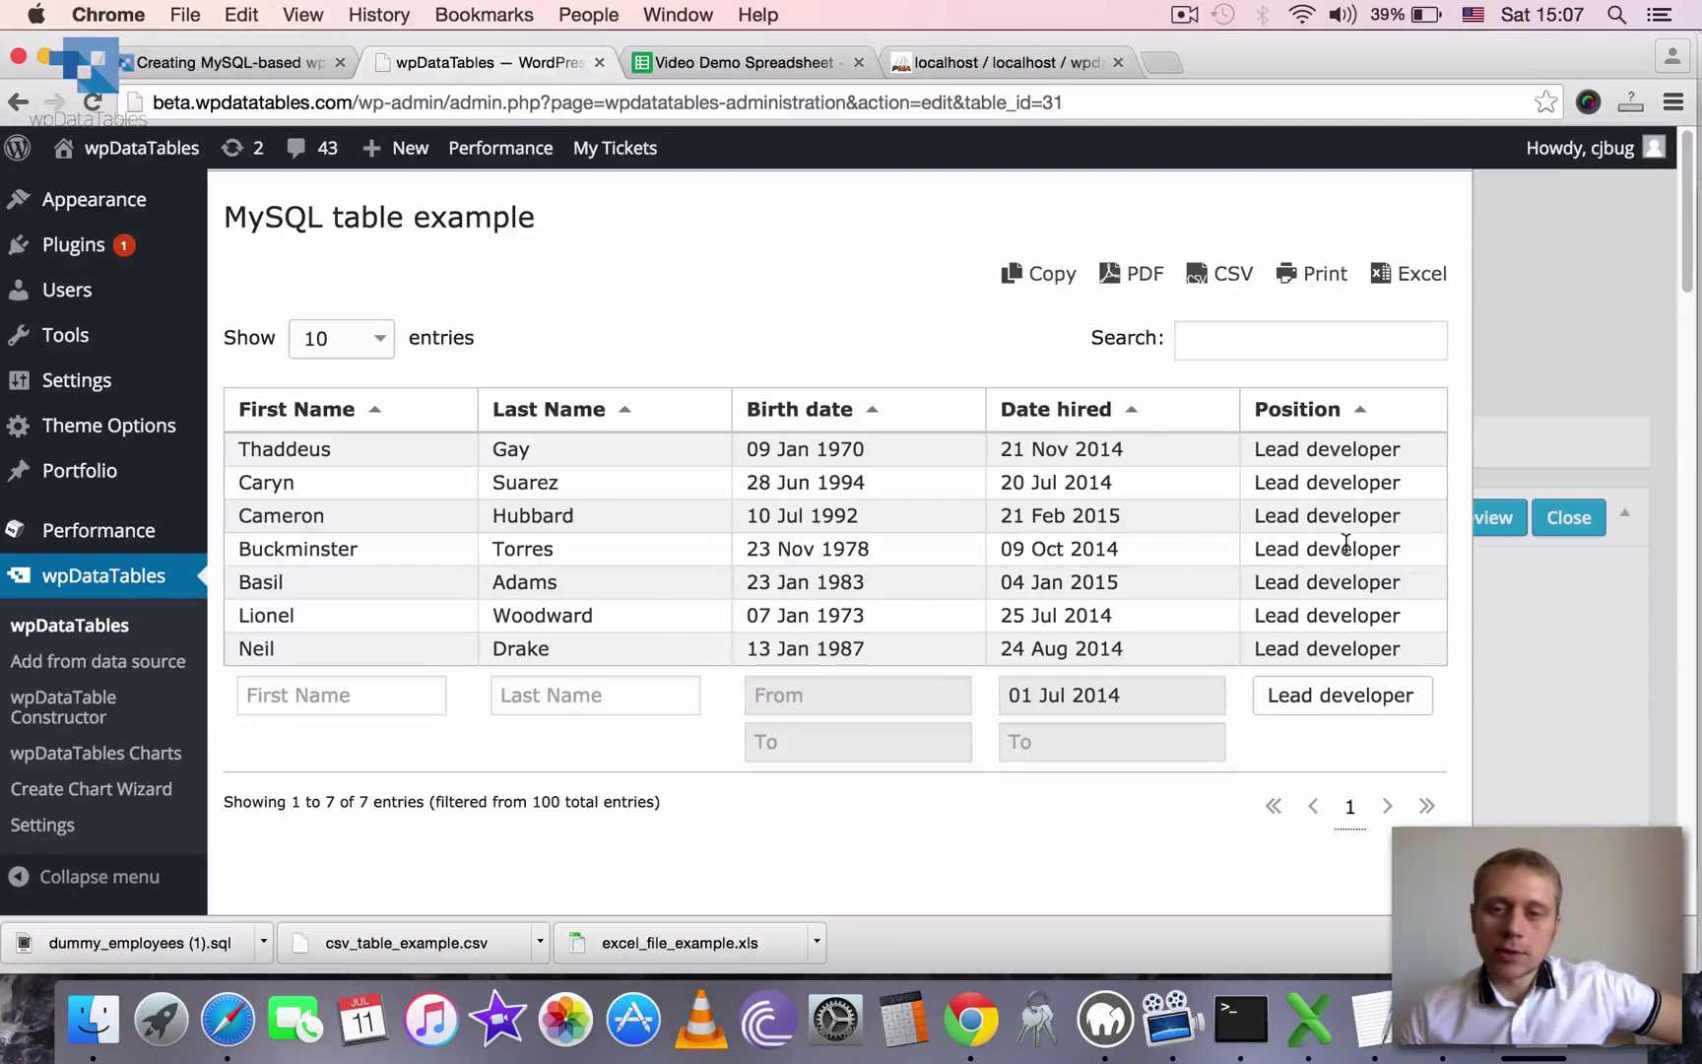
- Check the 7 of 100 matching rows, then close the preview
{"action": "left_click_drag", "start_coordinate": [1685, 271], "coordinate": [1685, 300]}
{"action": "scroll", "coordinate": [1685, 300], "scroll_direction": "down", "scroll_amount": 4}
{"action": "scroll", "coordinate": [1575, 552], "scroll_direction": "up", "scroll_amount": 7}
{"action": "scroll", "coordinate": [1445, 807], "scroll_direction": "down", "scroll_amount": 4}
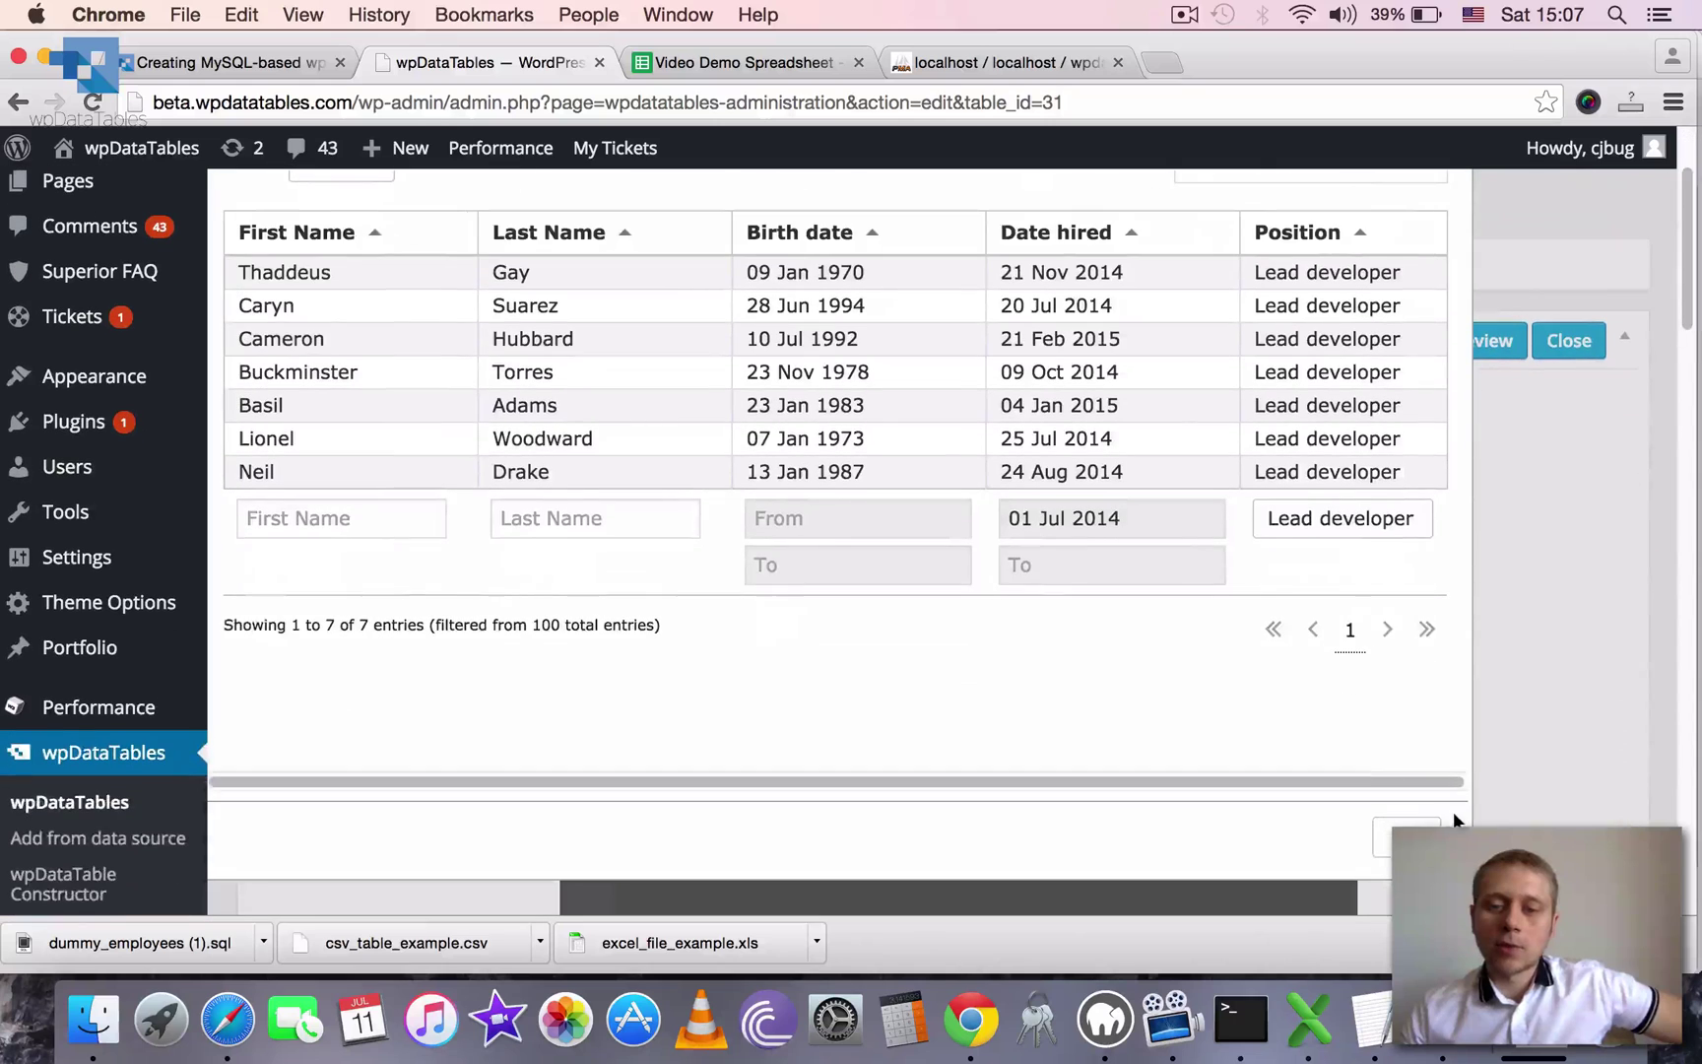
{"action": "left_click", "coordinate": [1406, 835]}
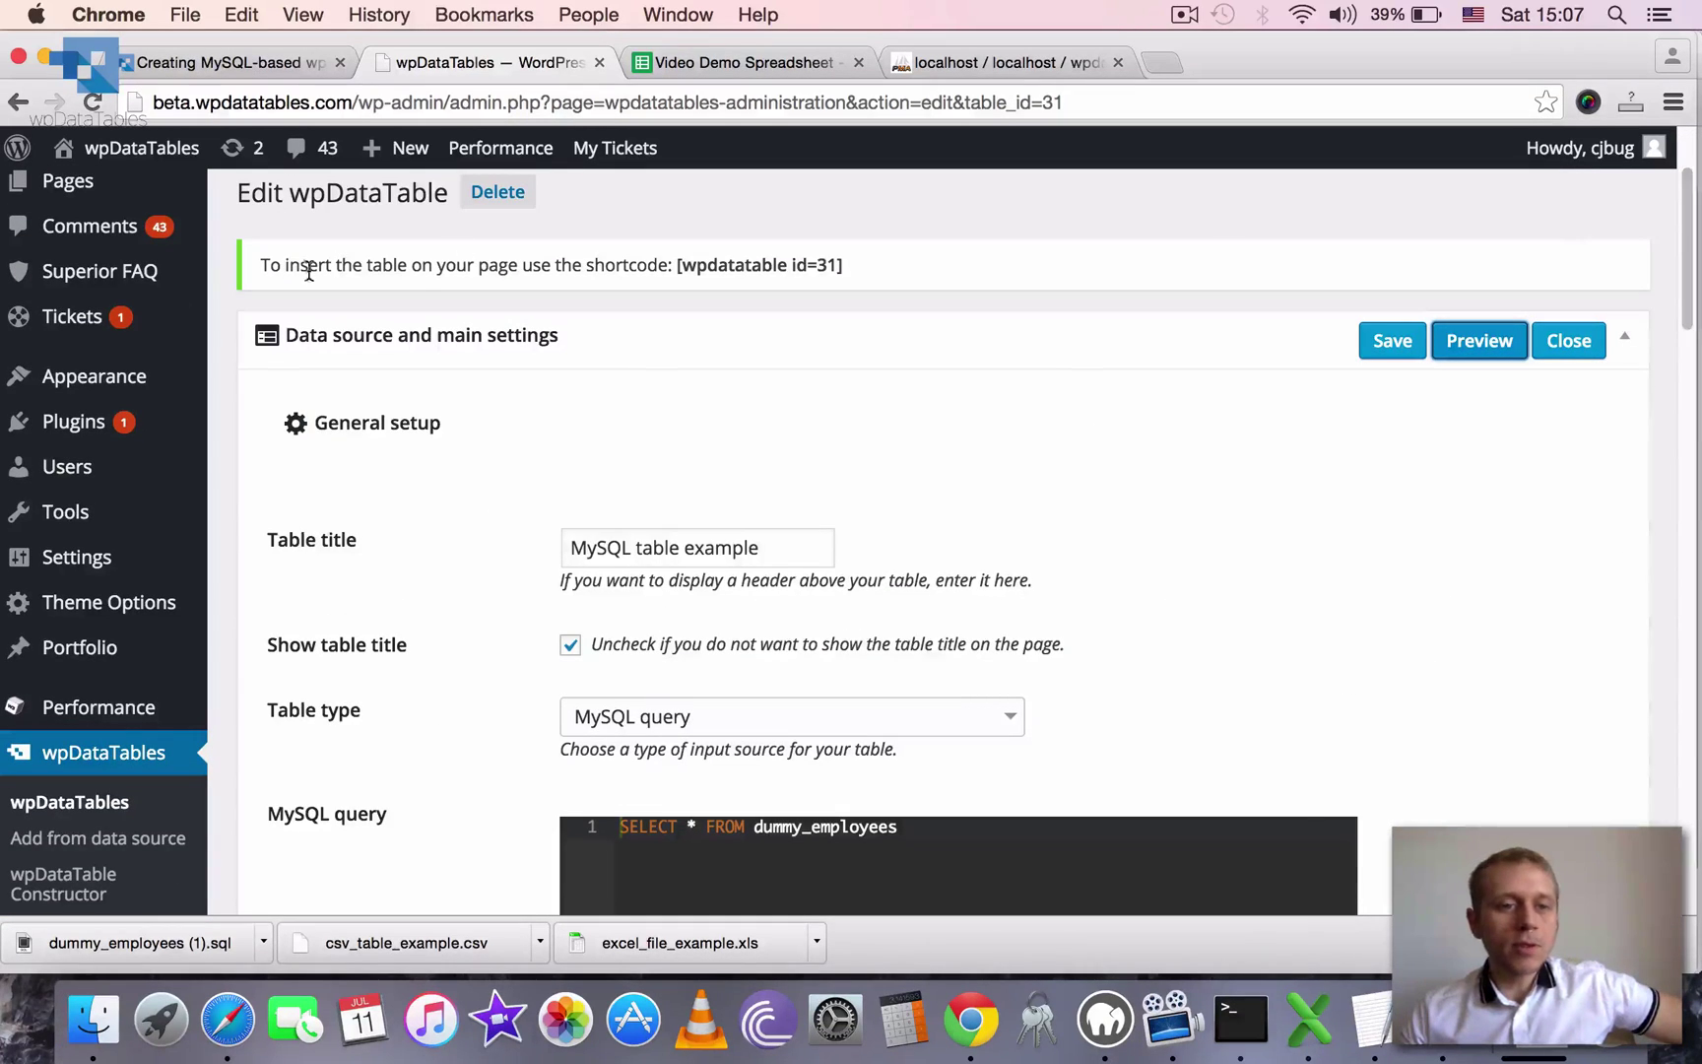
- Start a new page titled 'MySQL-based wpDataTable Example' with an intro line beginning 'Here's'
{"action": "mouse_move", "coordinate": [95, 182]}
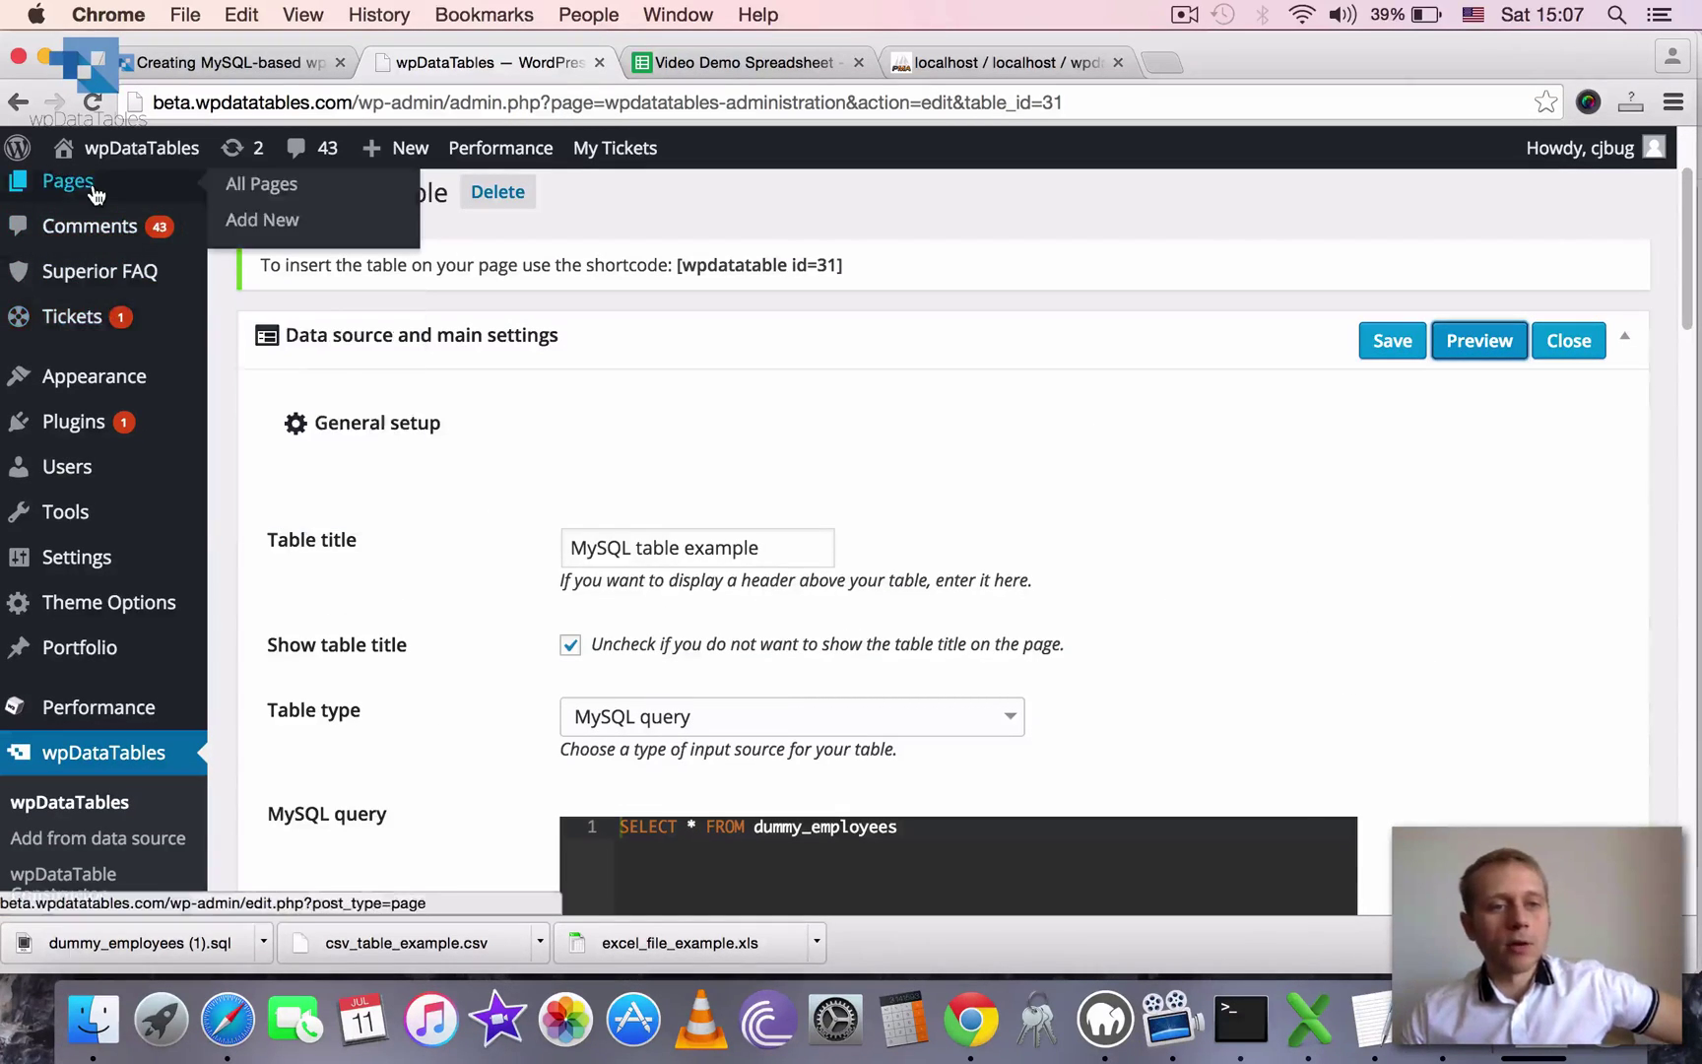
{"action": "left_click", "coordinate": [278, 220], "text": "super"}
{"action": "left_click", "coordinate": [674, 64]}
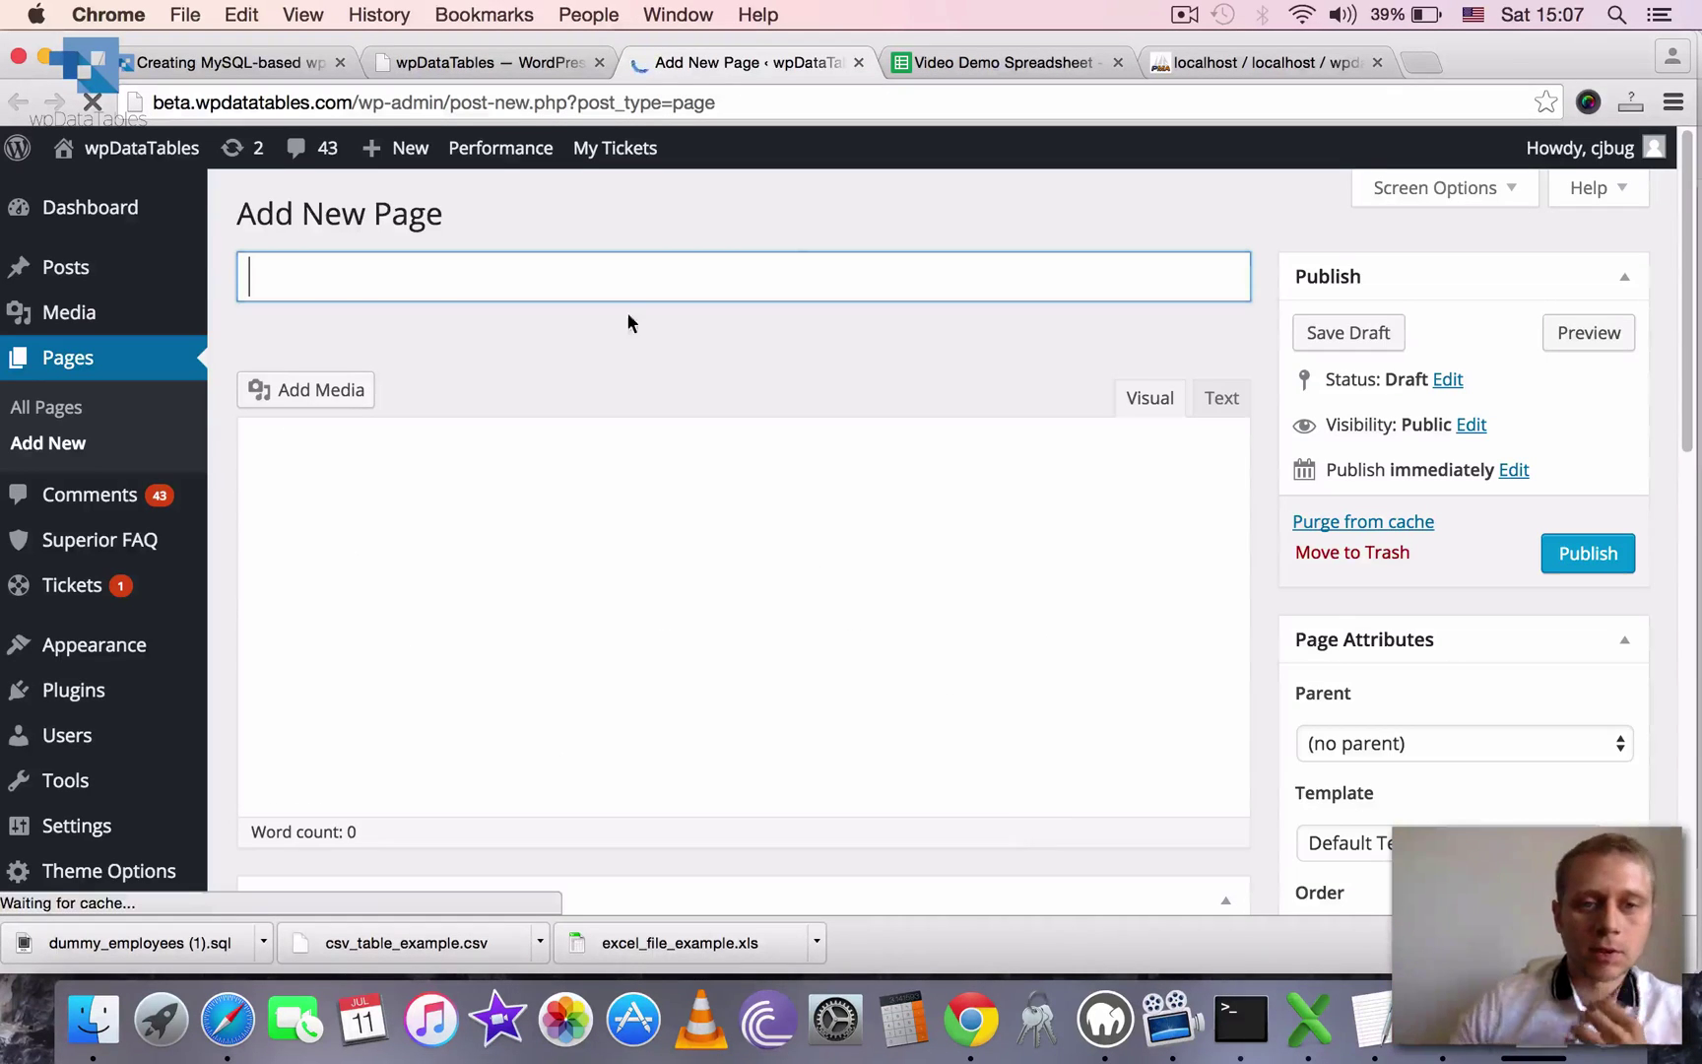
{"action": "type", "text": "MyS"}
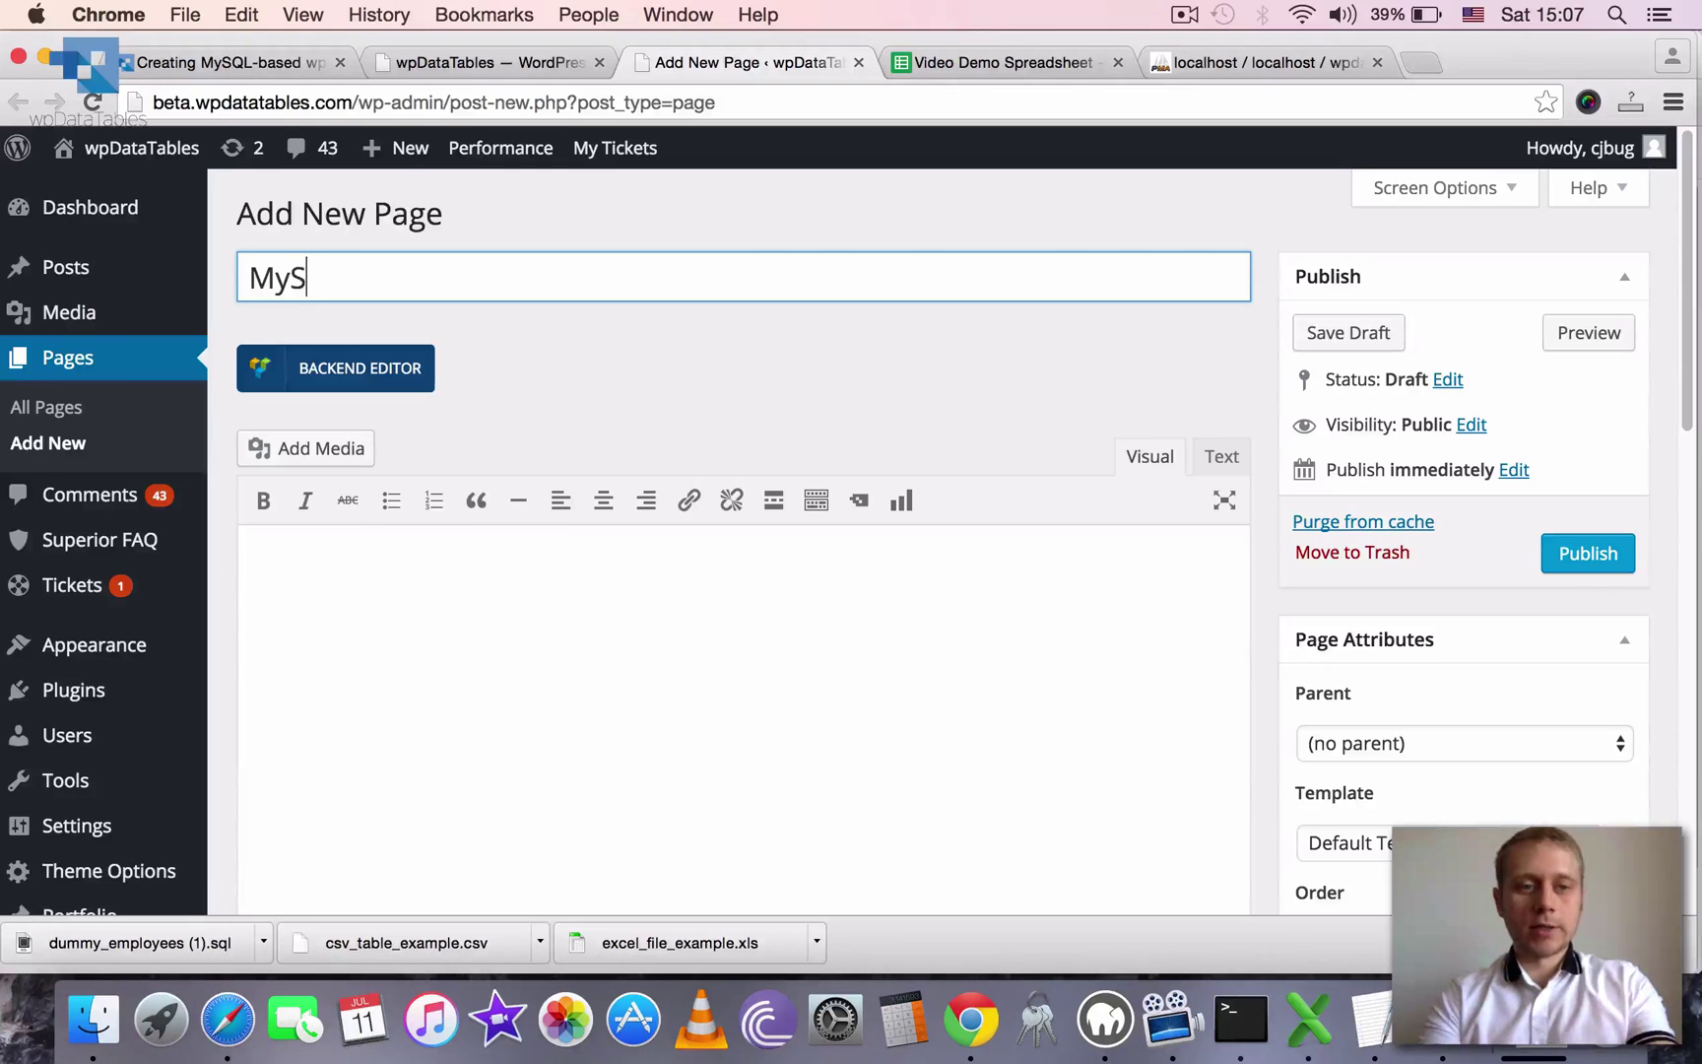
{"action": "type", "text": "QL-based"}
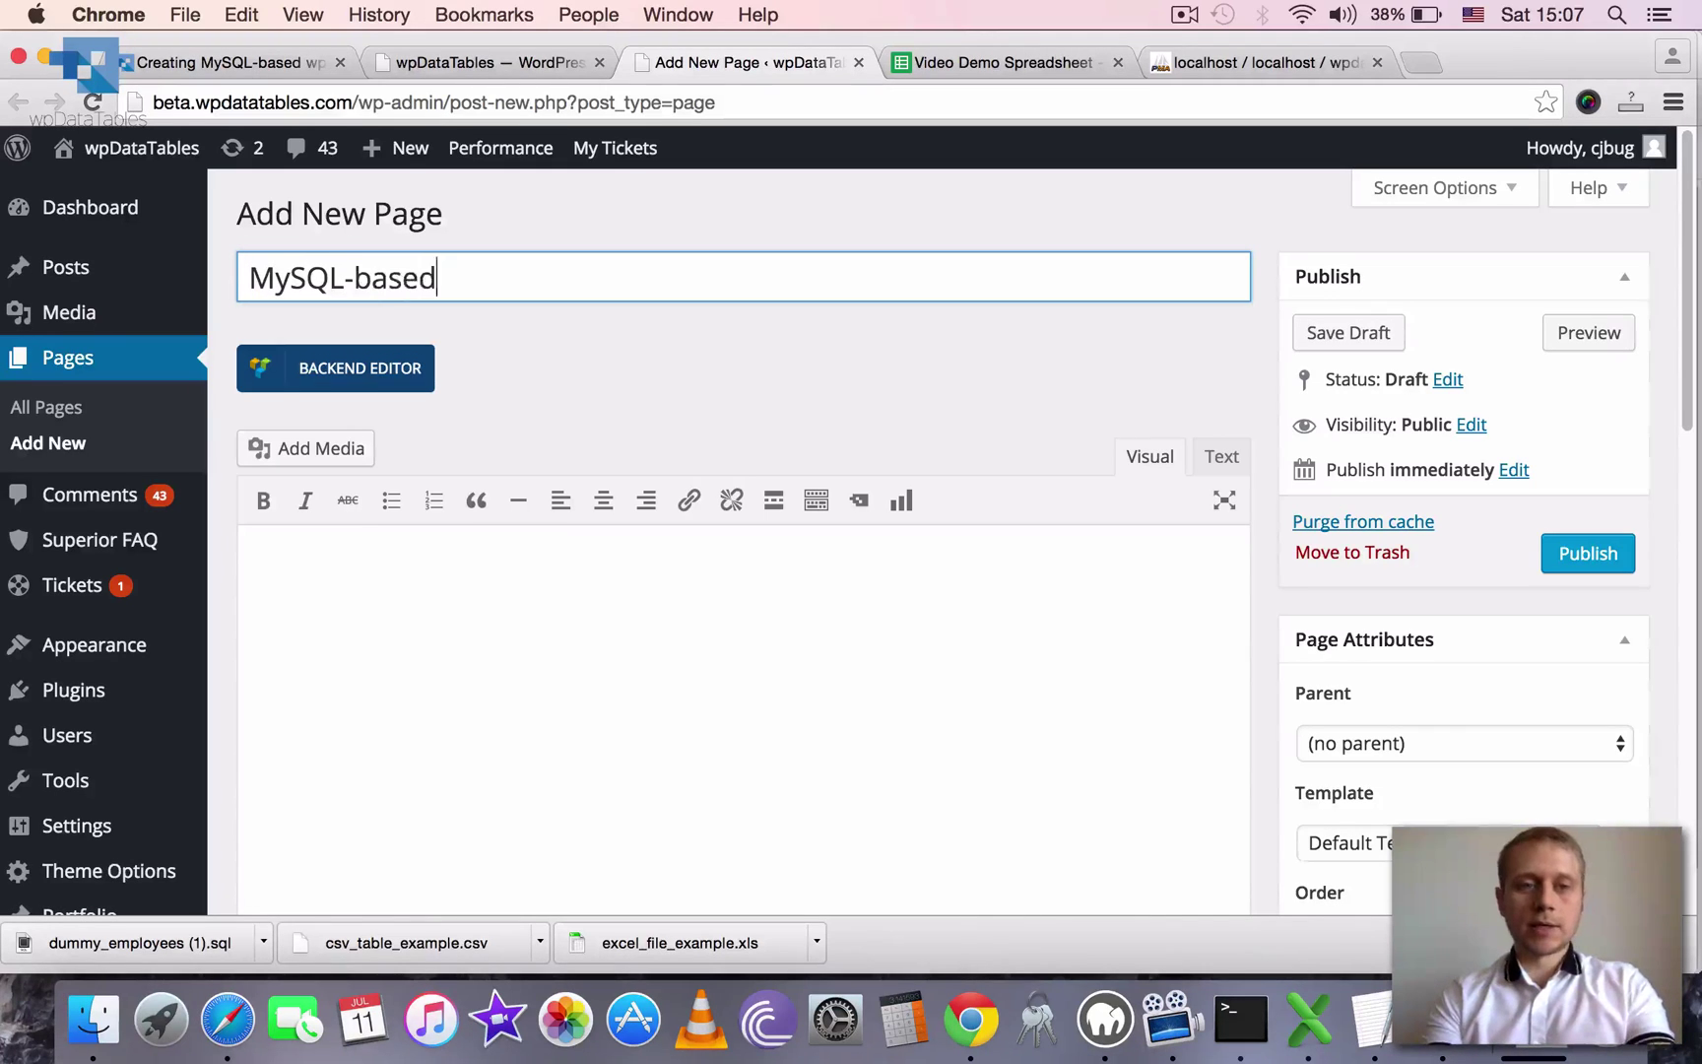
{"action": "type", "text": " wpDataTable Example"}
{"action": "key", "text": "Tab"}
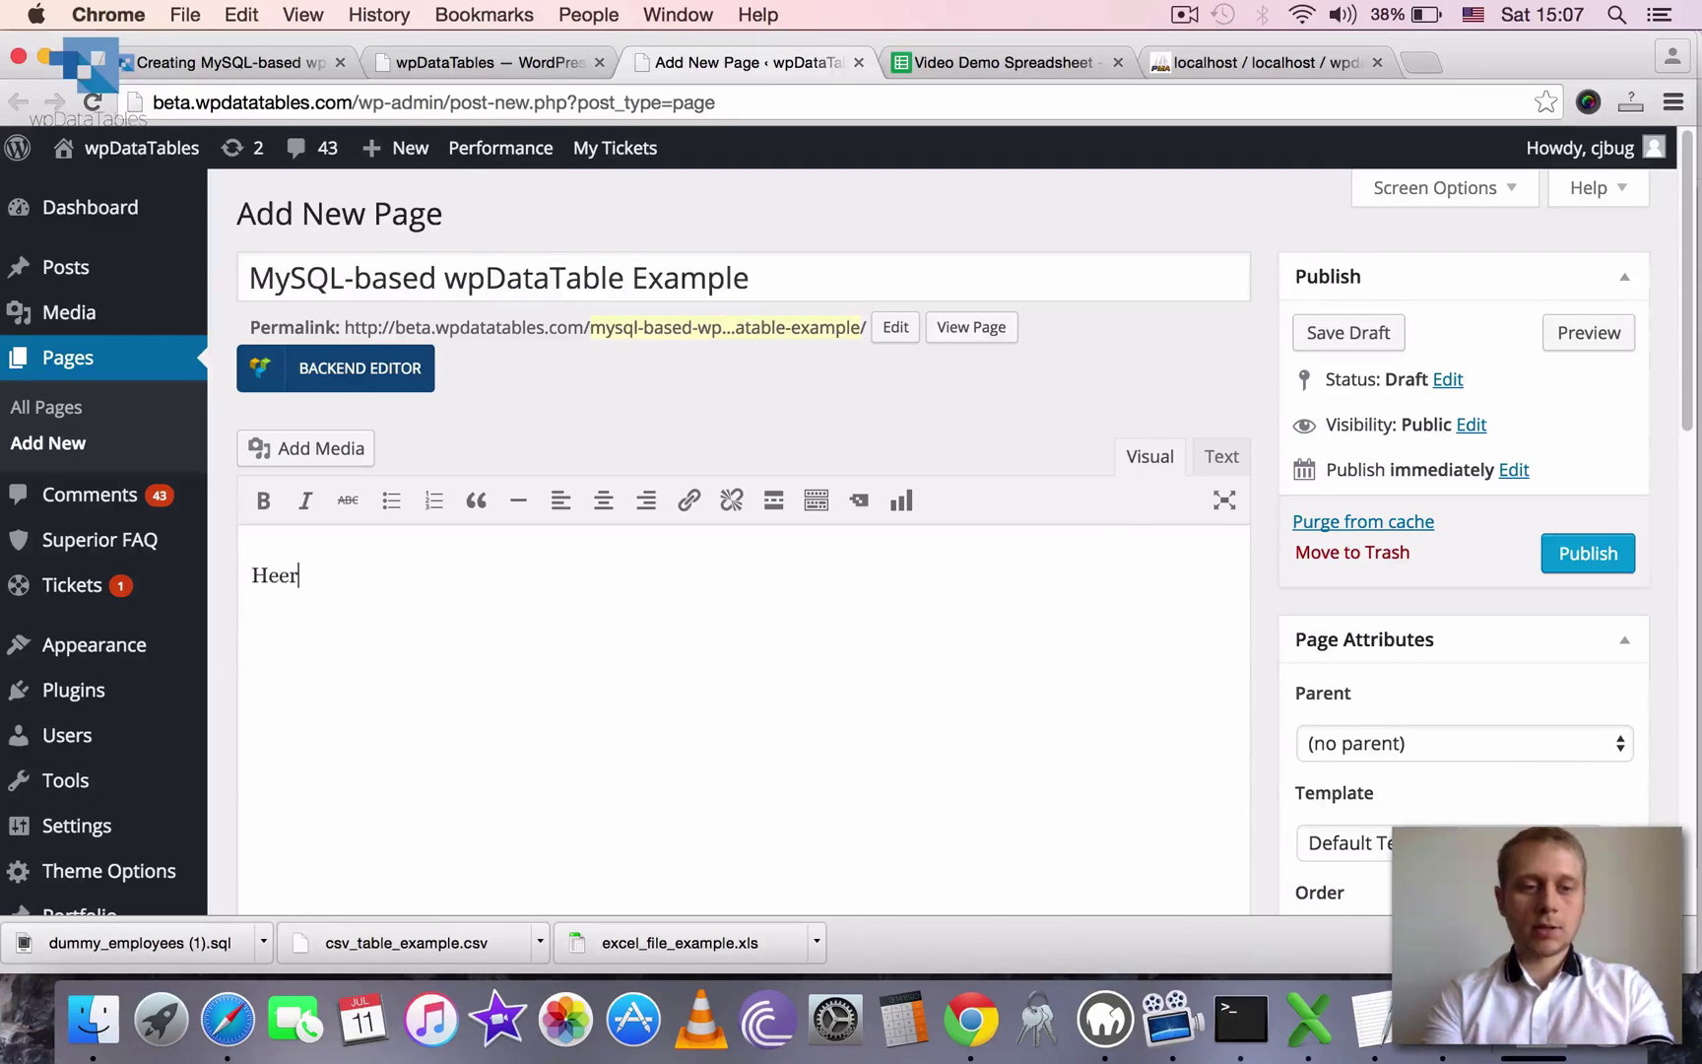
{"action": "type", "text": "Here's the list of employees:"}
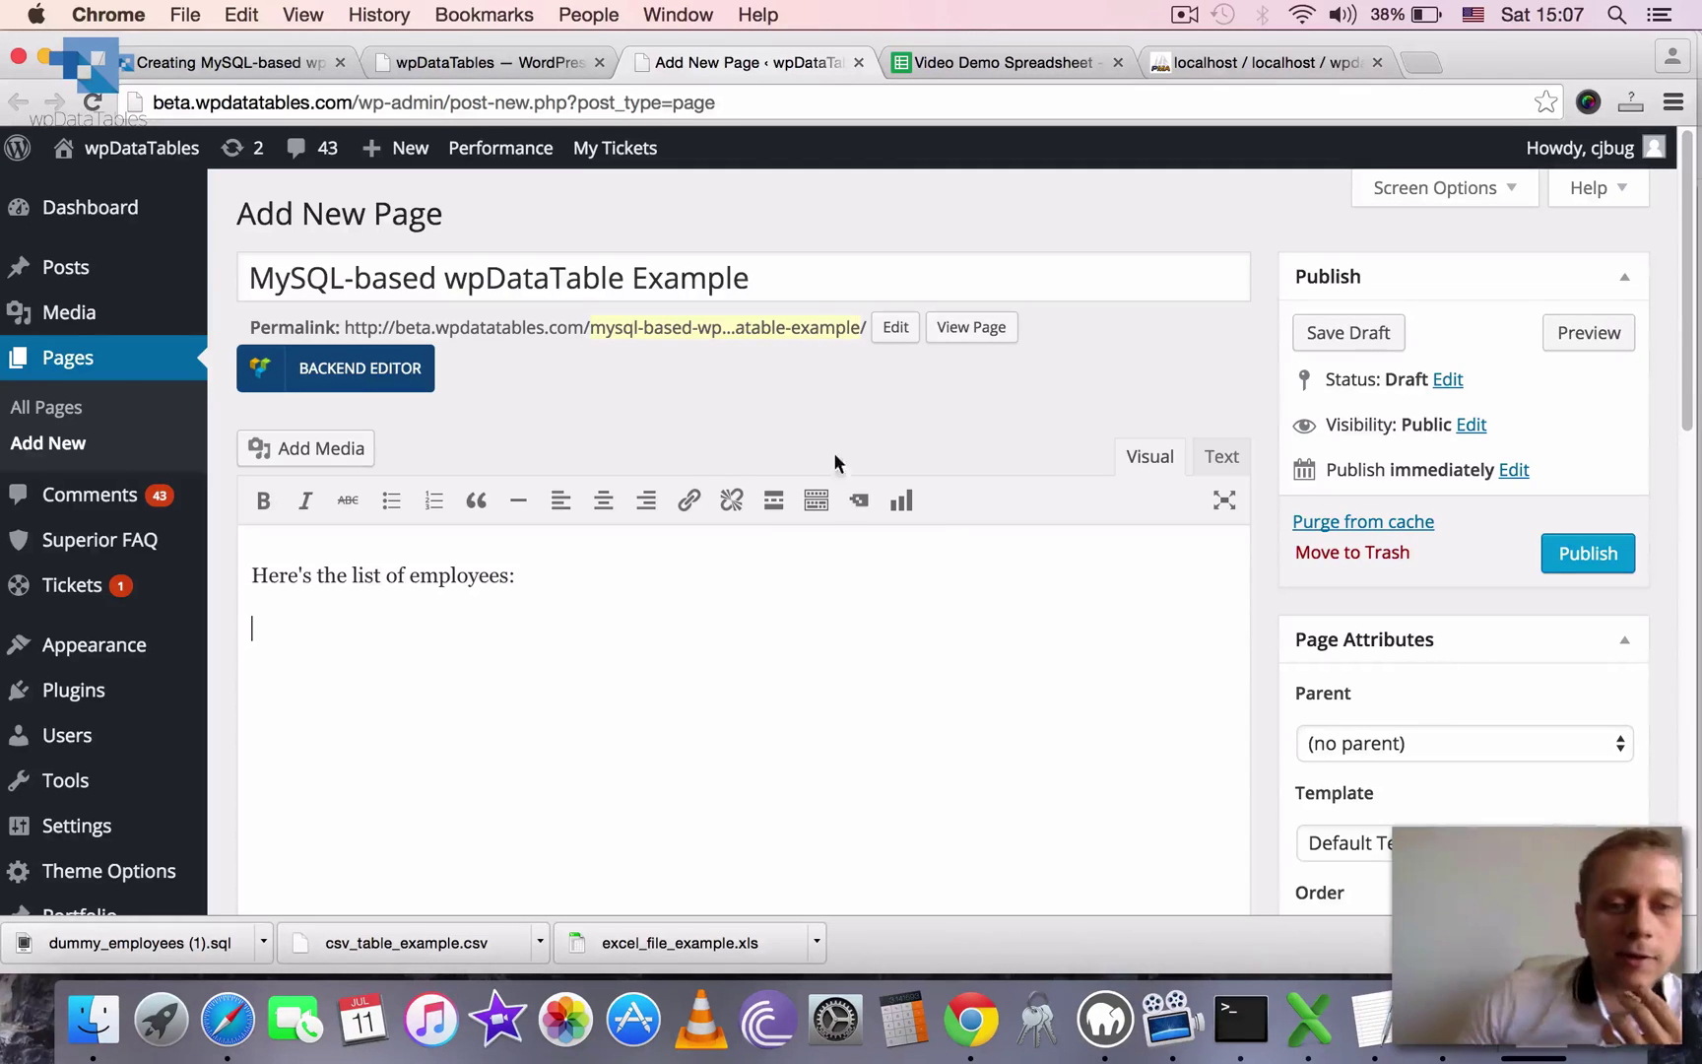
- Embed the MySQL table example (id 31) wpDataTable in the page and publish it
{"action": "left_click", "coordinate": [901, 499]}
{"action": "left_click_drag", "start_coordinate": [853, 430], "coordinate": [854, 261]}
{"action": "left_click", "coordinate": [1014, 358]}
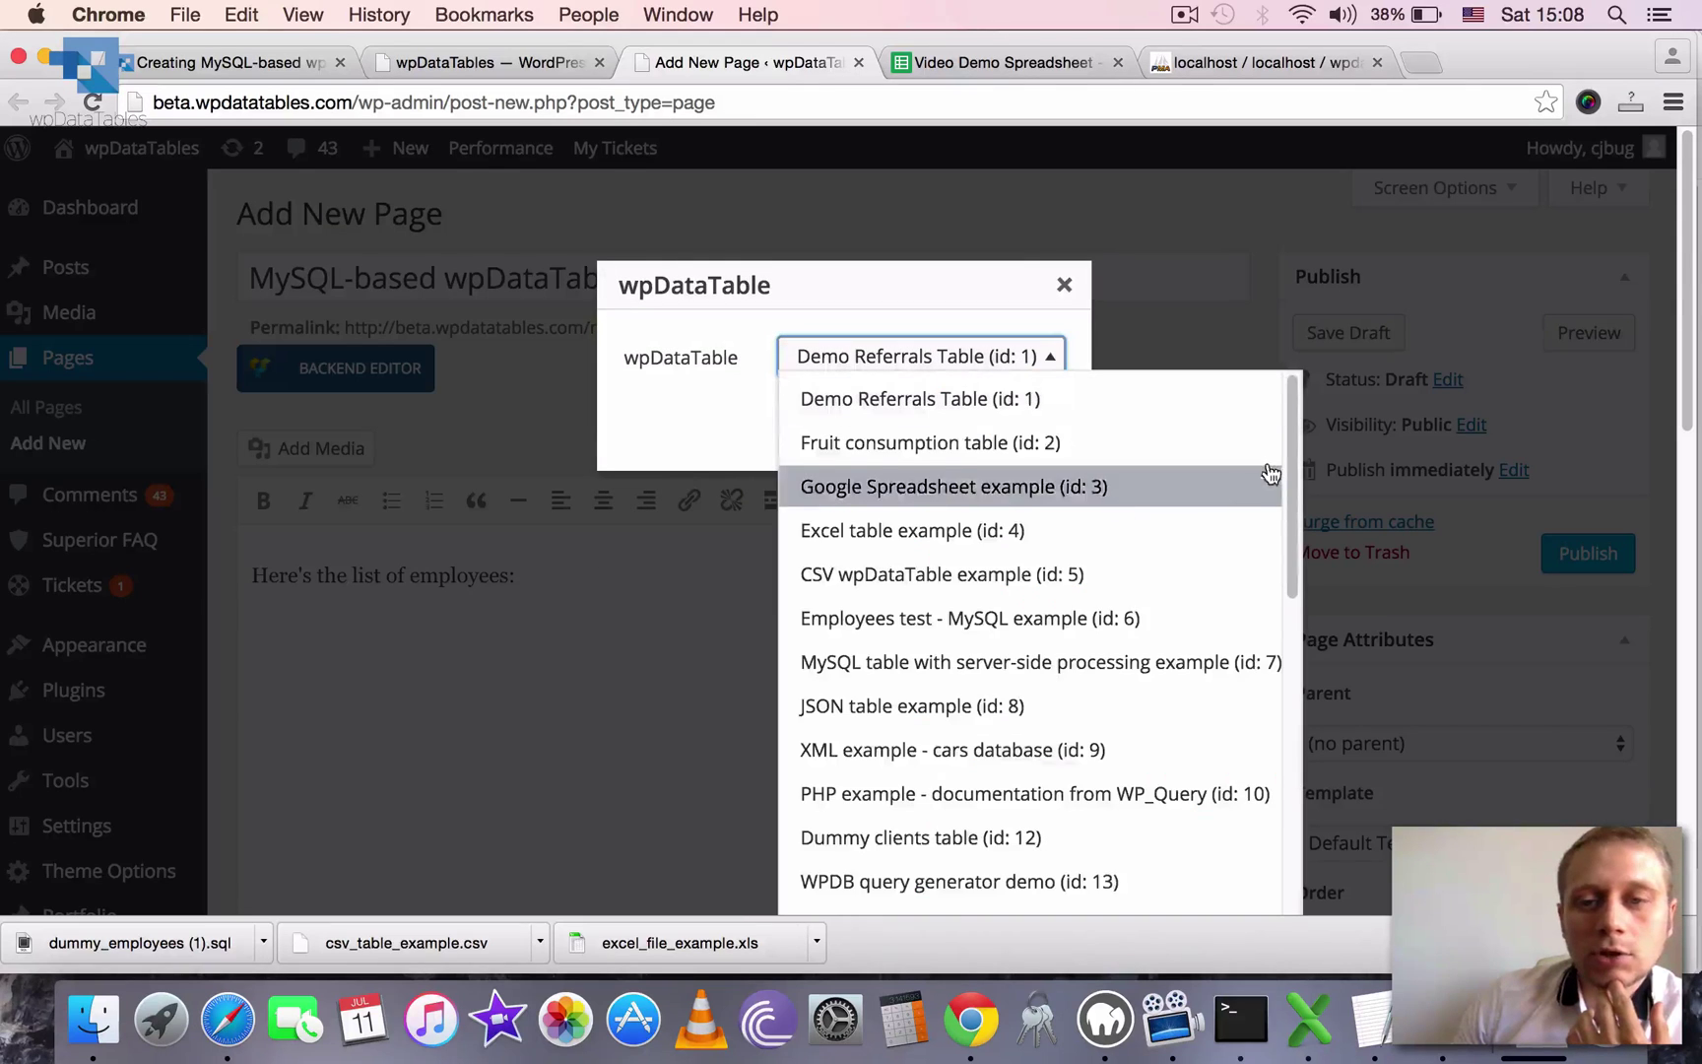
{"action": "scroll", "coordinate": [1293, 551], "scroll_direction": "down", "scroll_amount": 1}
{"action": "left_click_drag", "start_coordinate": [1293, 552], "coordinate": [1295, 943]}
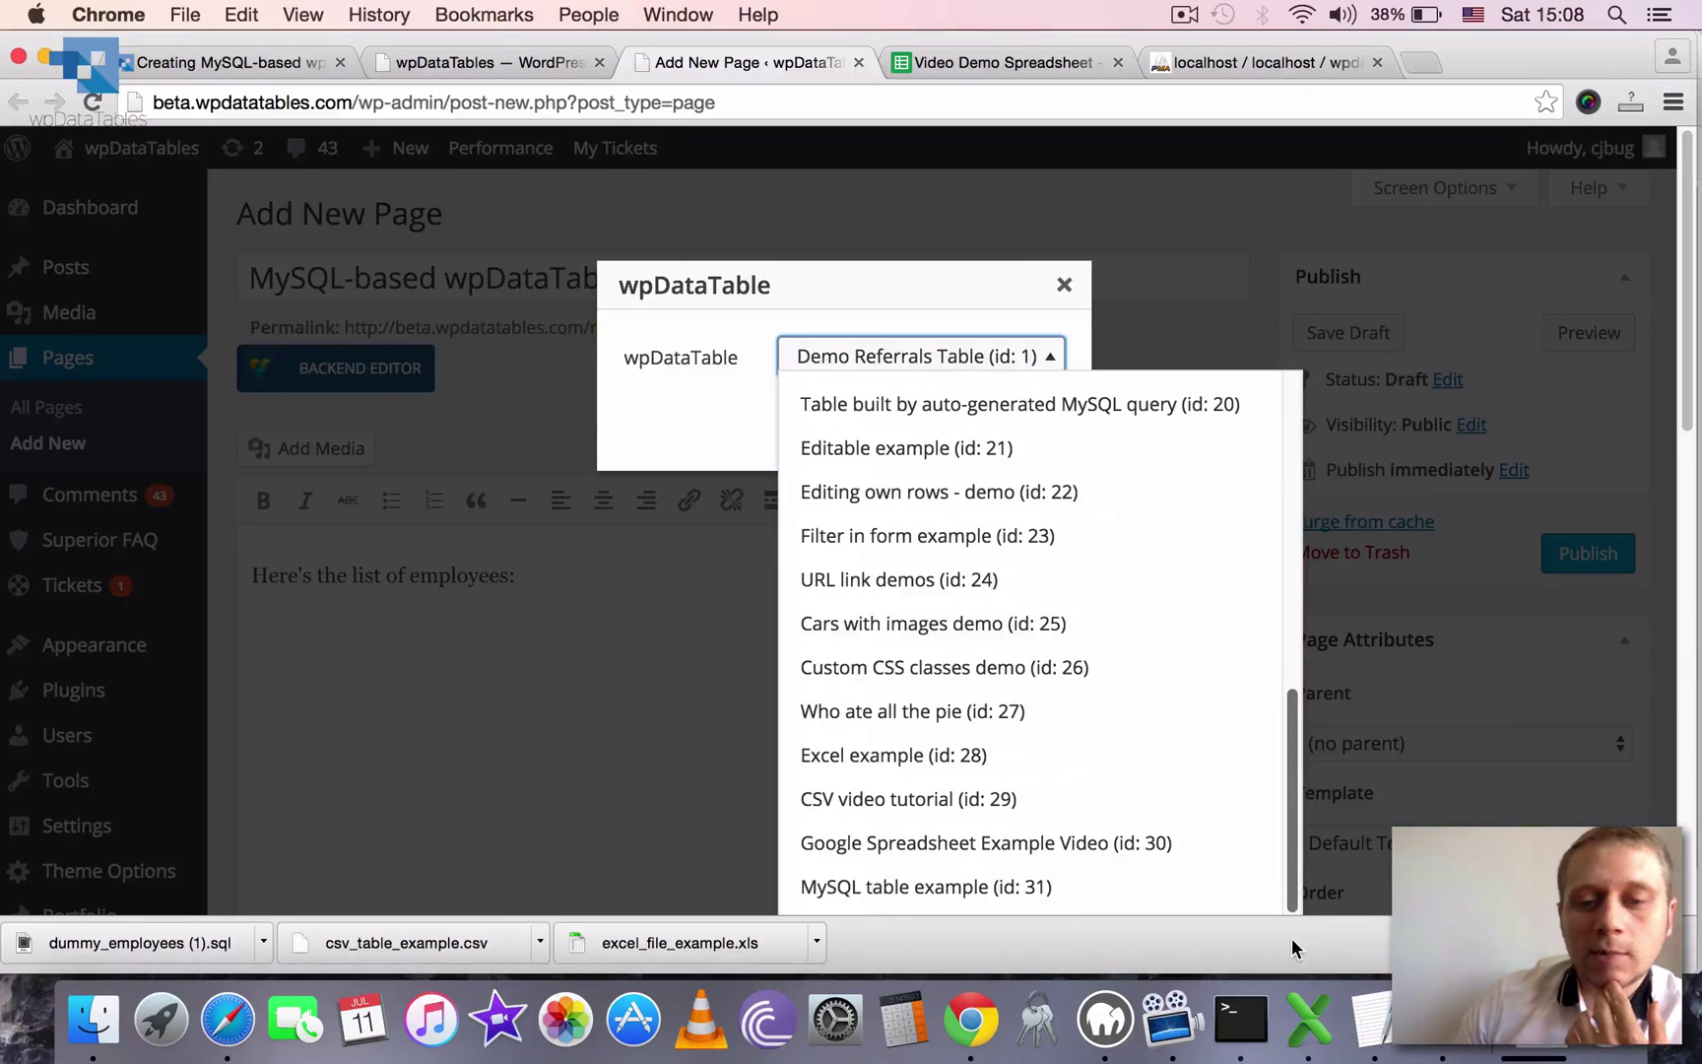
{"action": "left_click", "coordinate": [1125, 900]}
{"action": "left_click", "coordinate": [944, 423]}
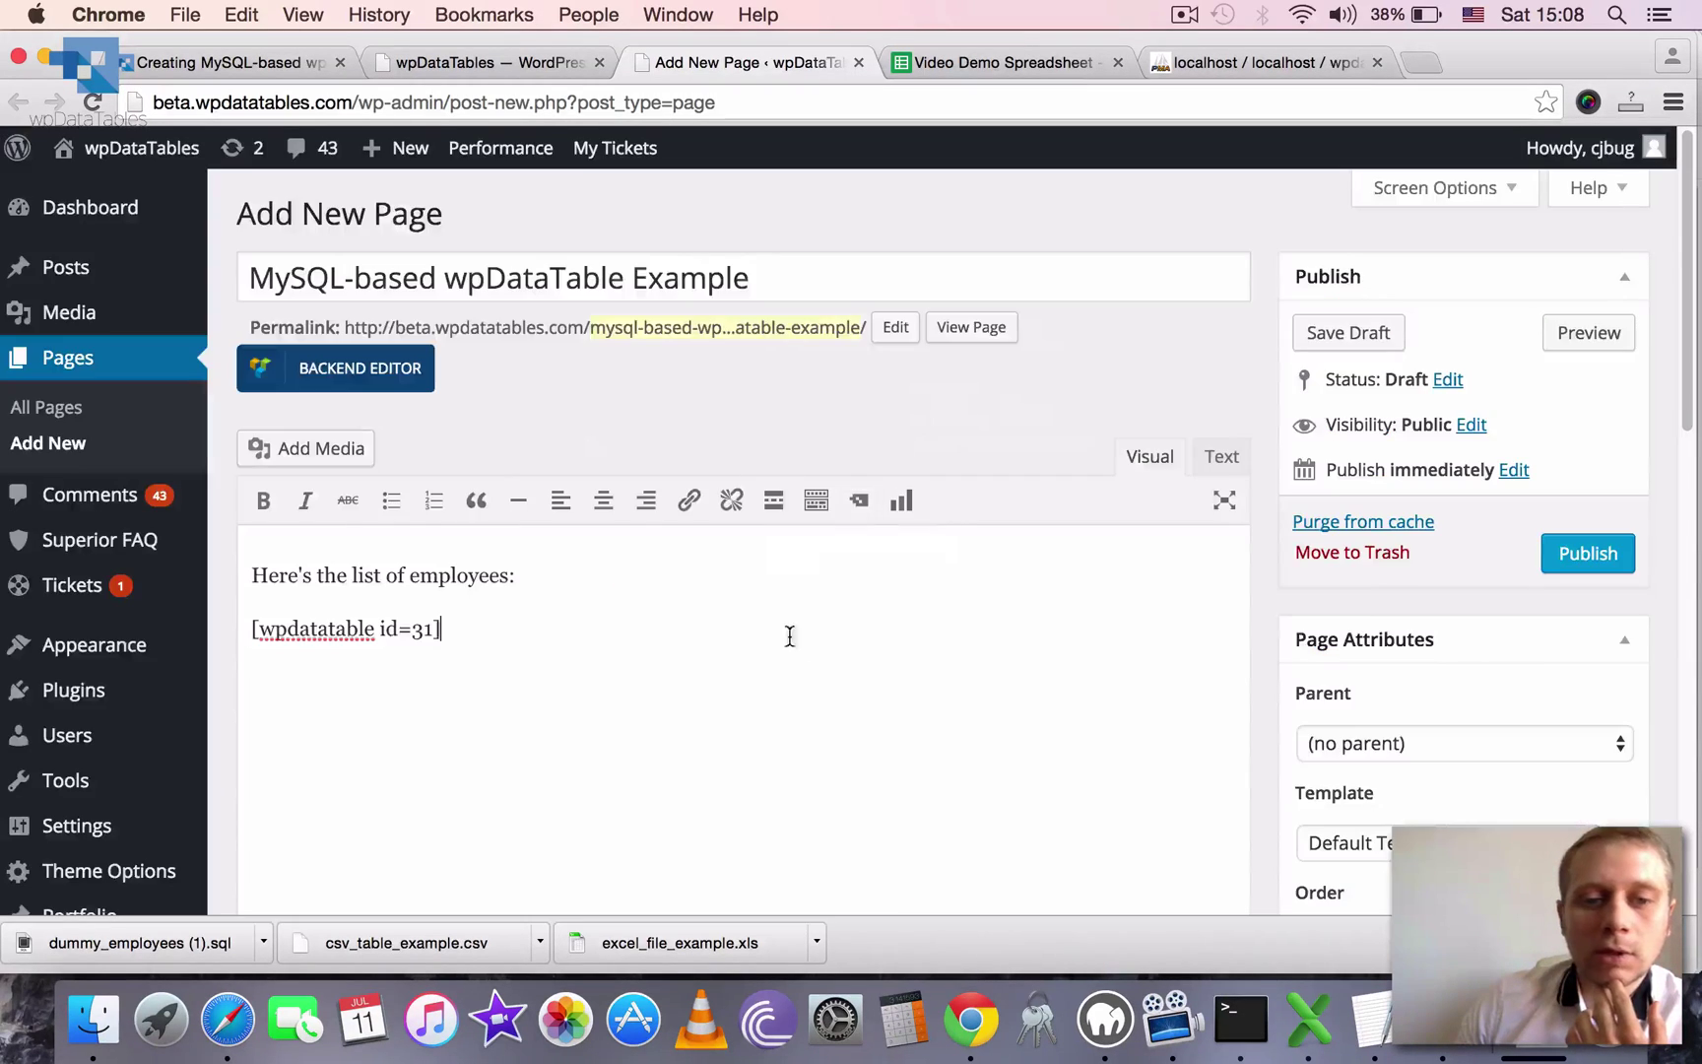
{"action": "left_click", "coordinate": [1621, 567]}
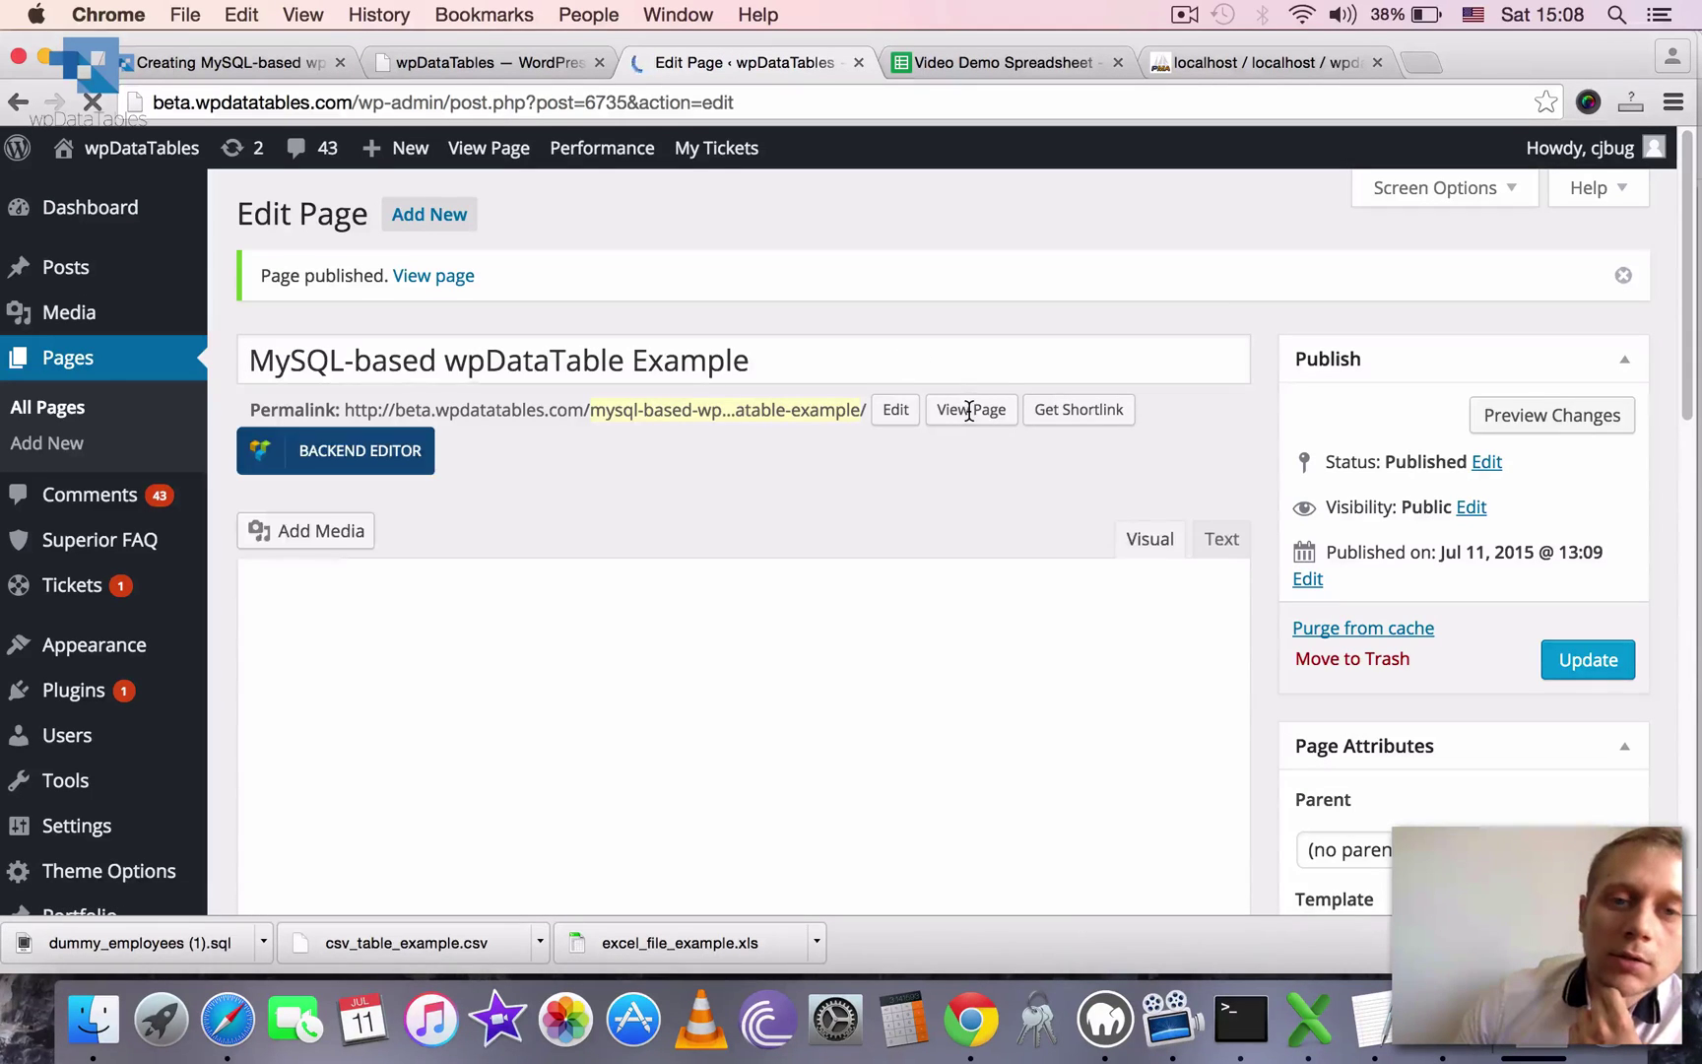
- View the published page and filter the employee table's Position column to Designer
{"action": "left_click", "coordinate": [968, 416]}
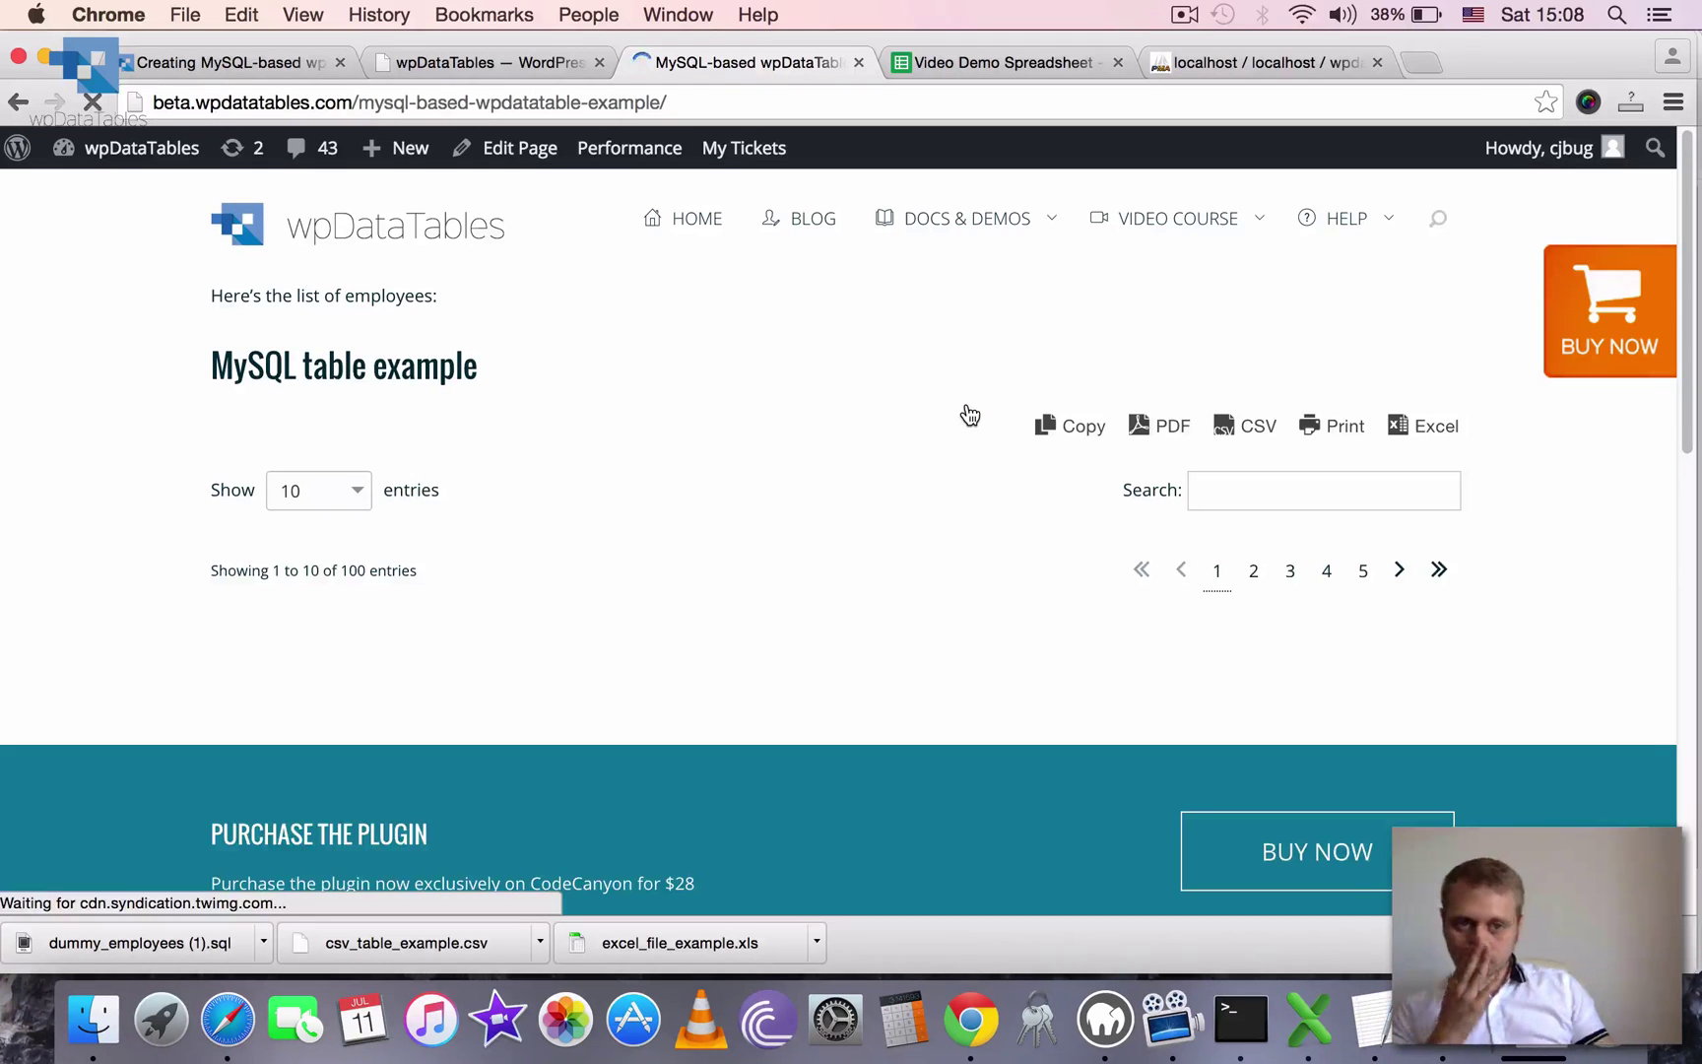
{"action": "left_click_drag", "start_coordinate": [222, 287], "coordinate": [439, 299]}
{"action": "scroll", "coordinate": [1695, 145], "scroll_direction": "down", "scroll_amount": 5}
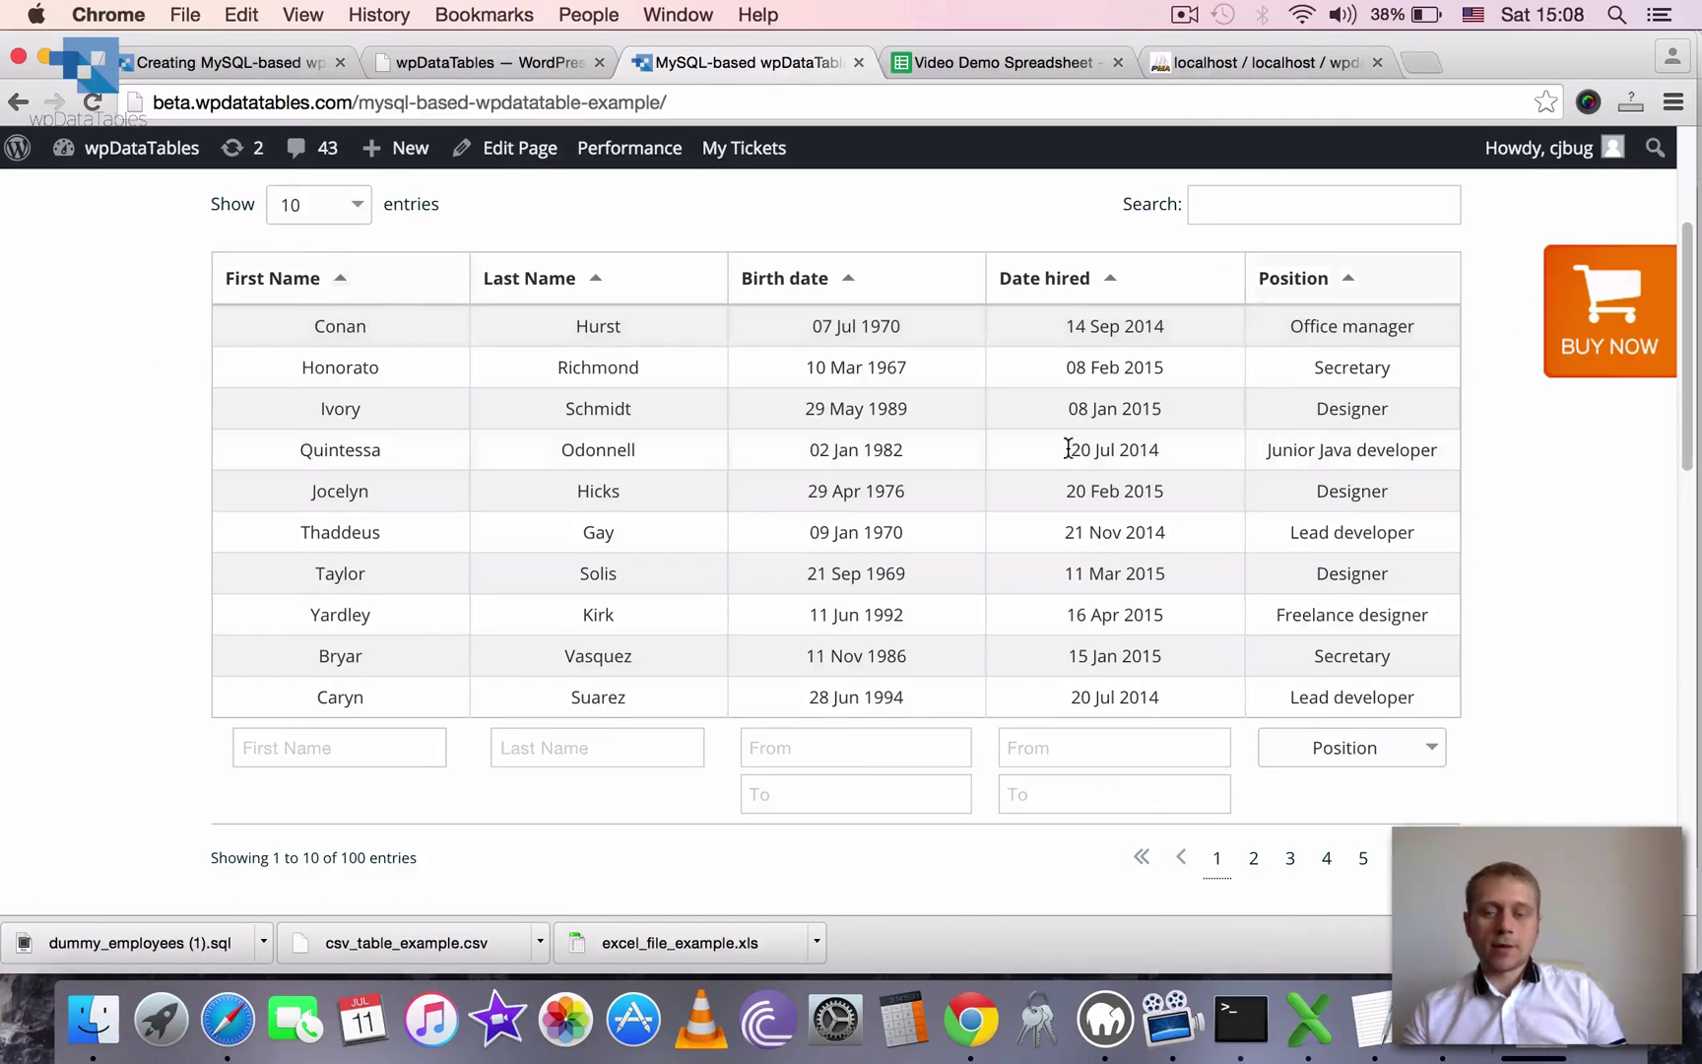
{"action": "left_click", "coordinate": [1325, 745]}
{"action": "left_click", "coordinate": [1260, 813]}
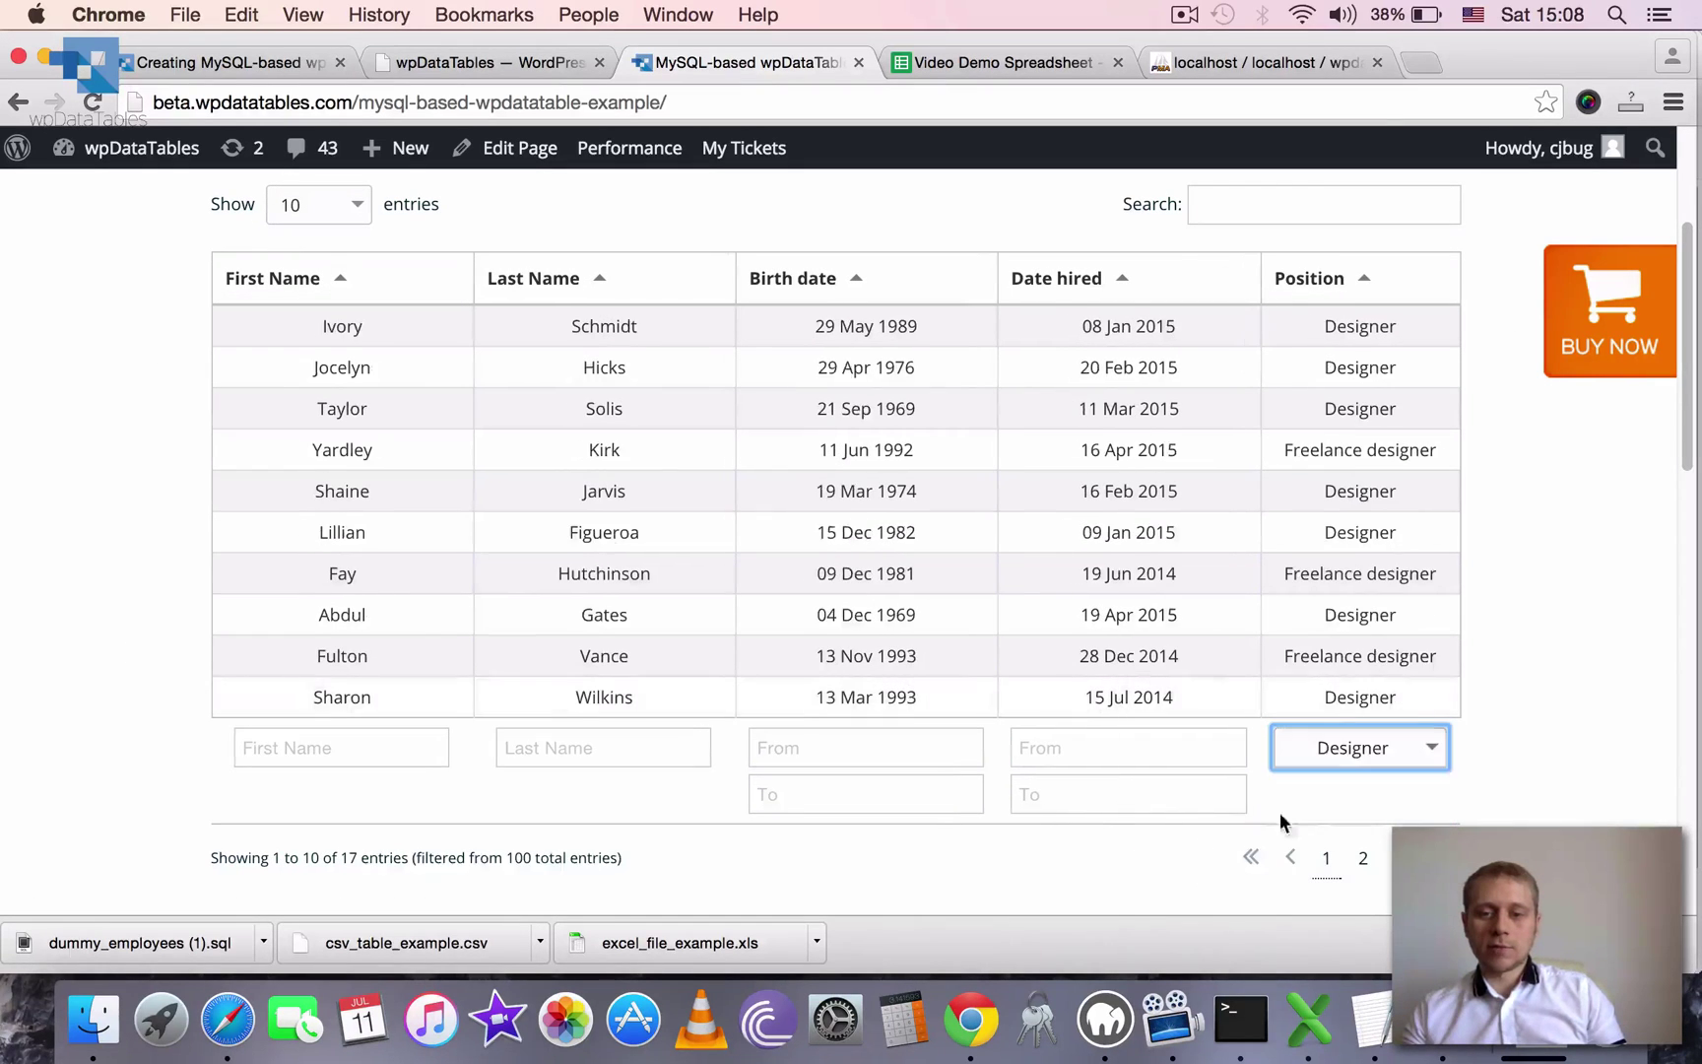
- Sort the table by Last Name, Birth date, Date hired and Position
{"action": "left_click", "coordinate": [646, 285]}
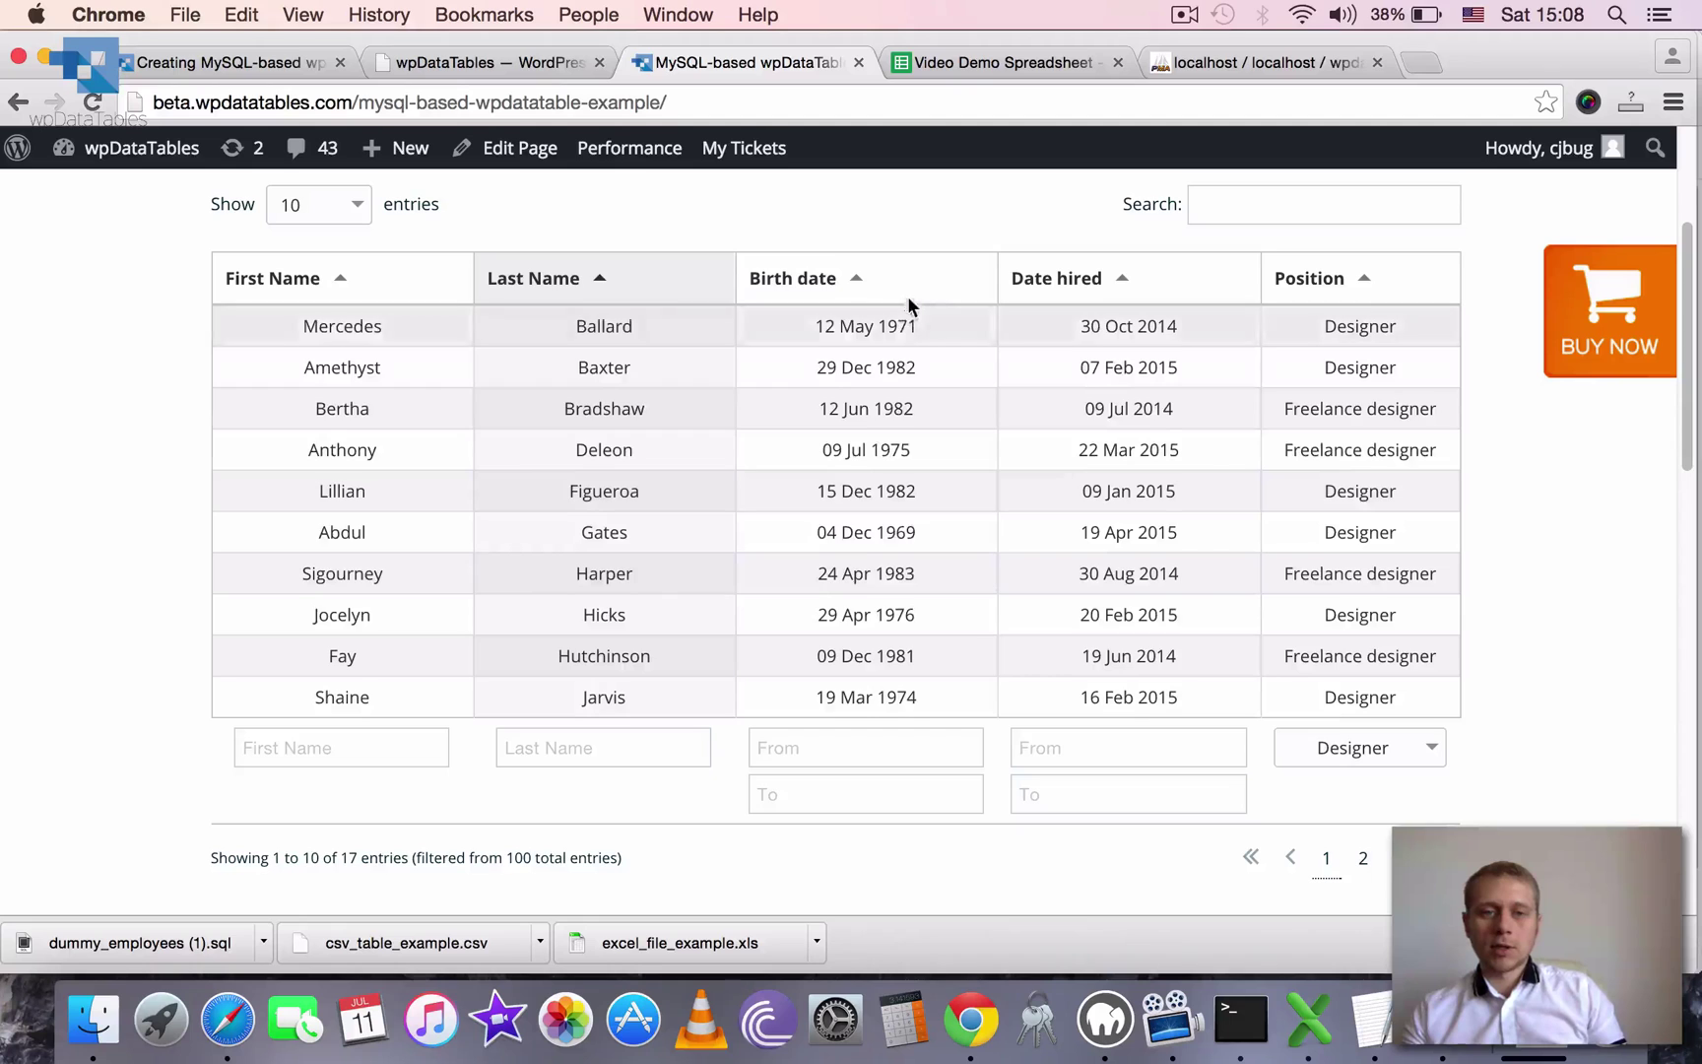
{"action": "left_click", "coordinate": [926, 291]}
{"action": "left_click", "coordinate": [1142, 283]}
{"action": "left_click", "coordinate": [1310, 278]}
{"action": "scroll", "coordinate": [950, 604], "scroll_direction": "up", "scroll_amount": 2}
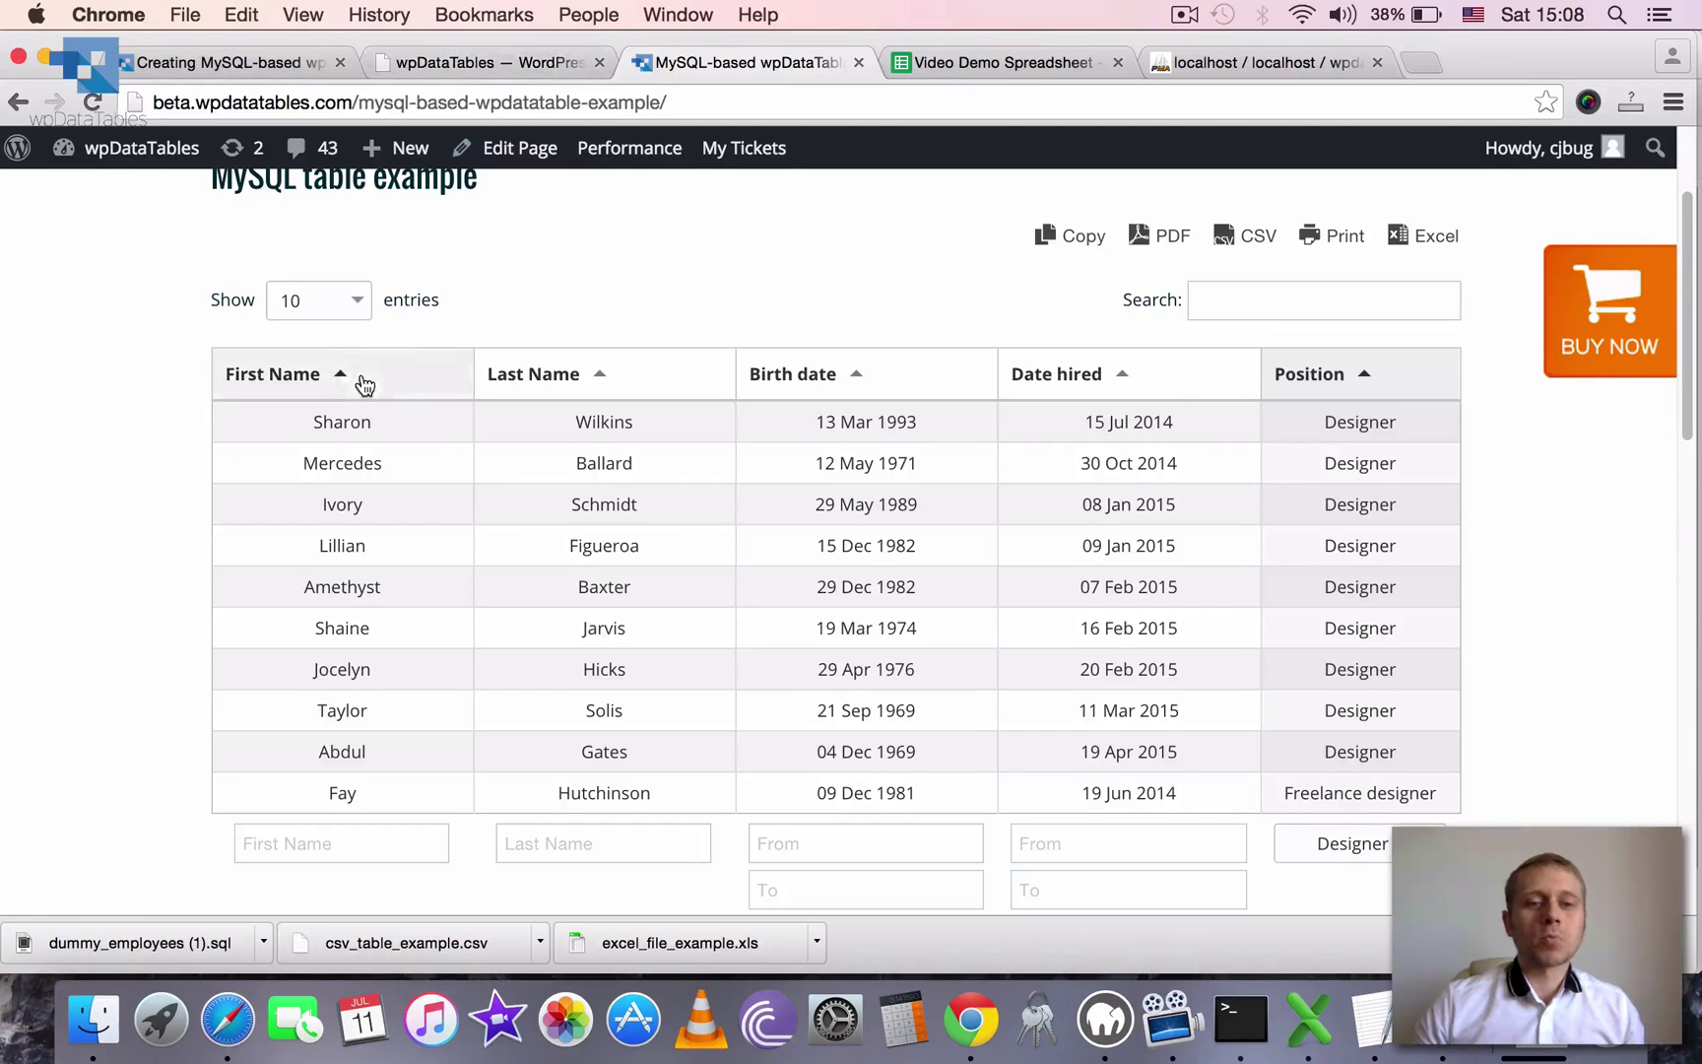
- Return to the table's admin settings and close the published page's tab
{"action": "left_click", "coordinate": [483, 65]}
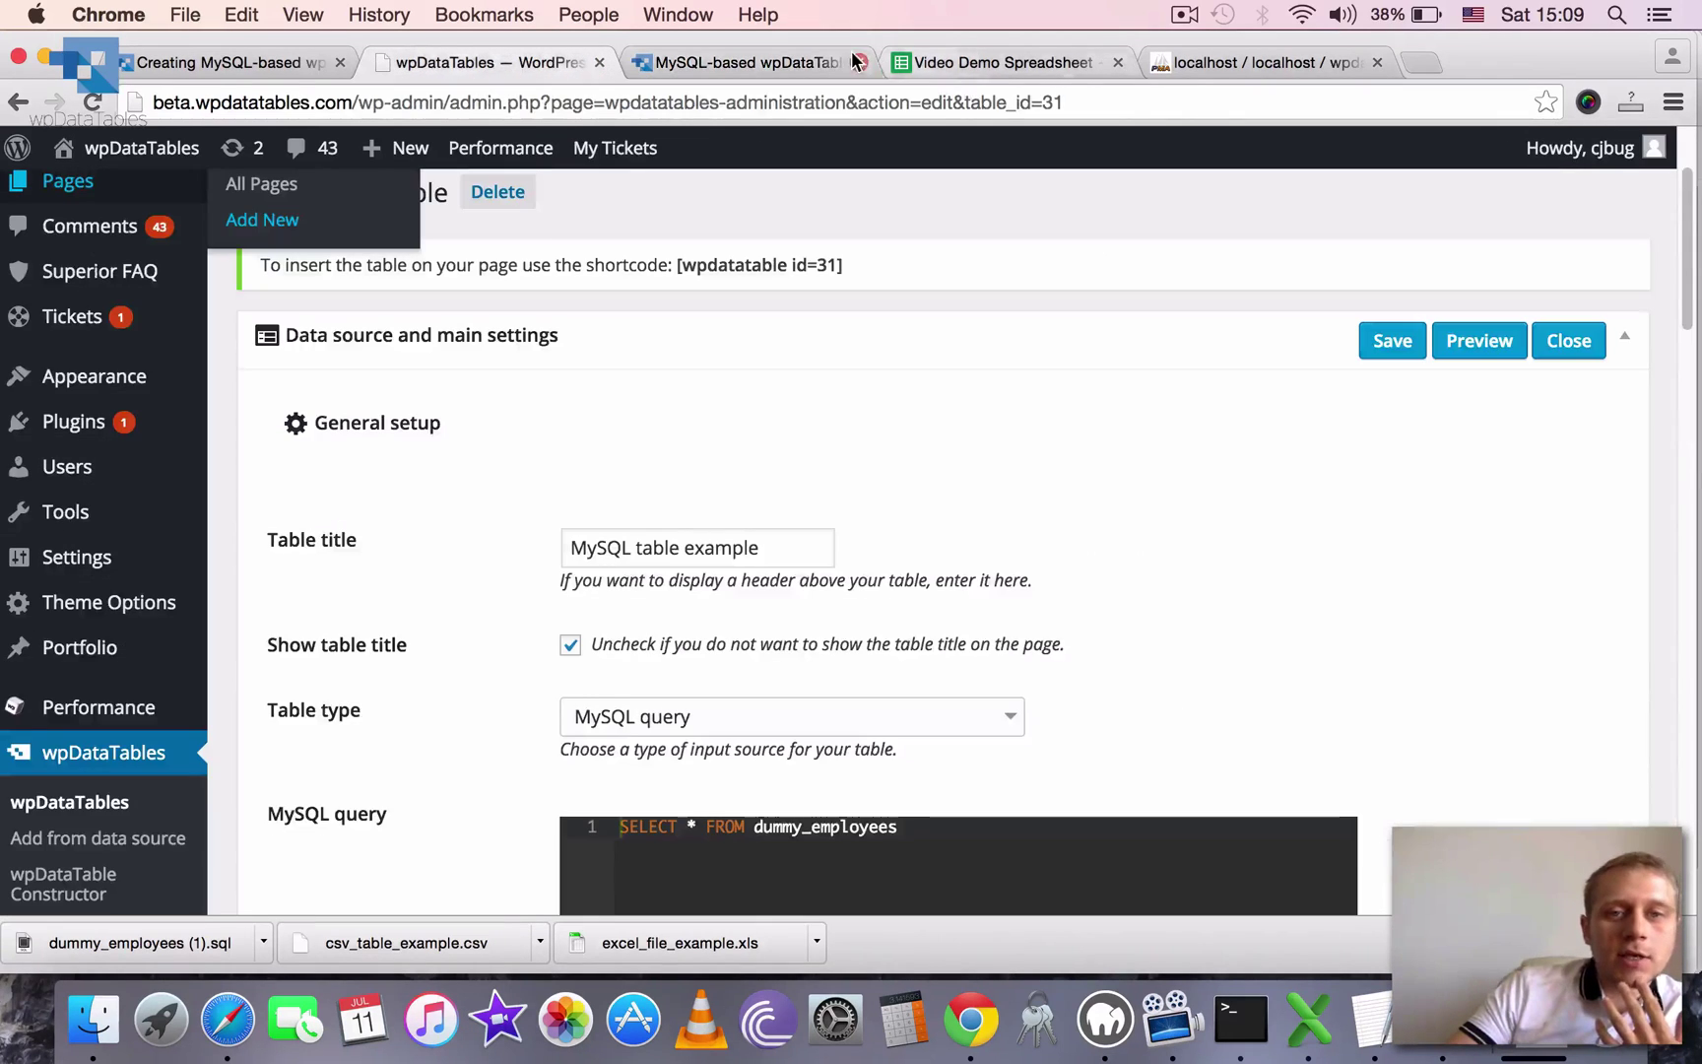
{"action": "left_click", "coordinate": [858, 63]}
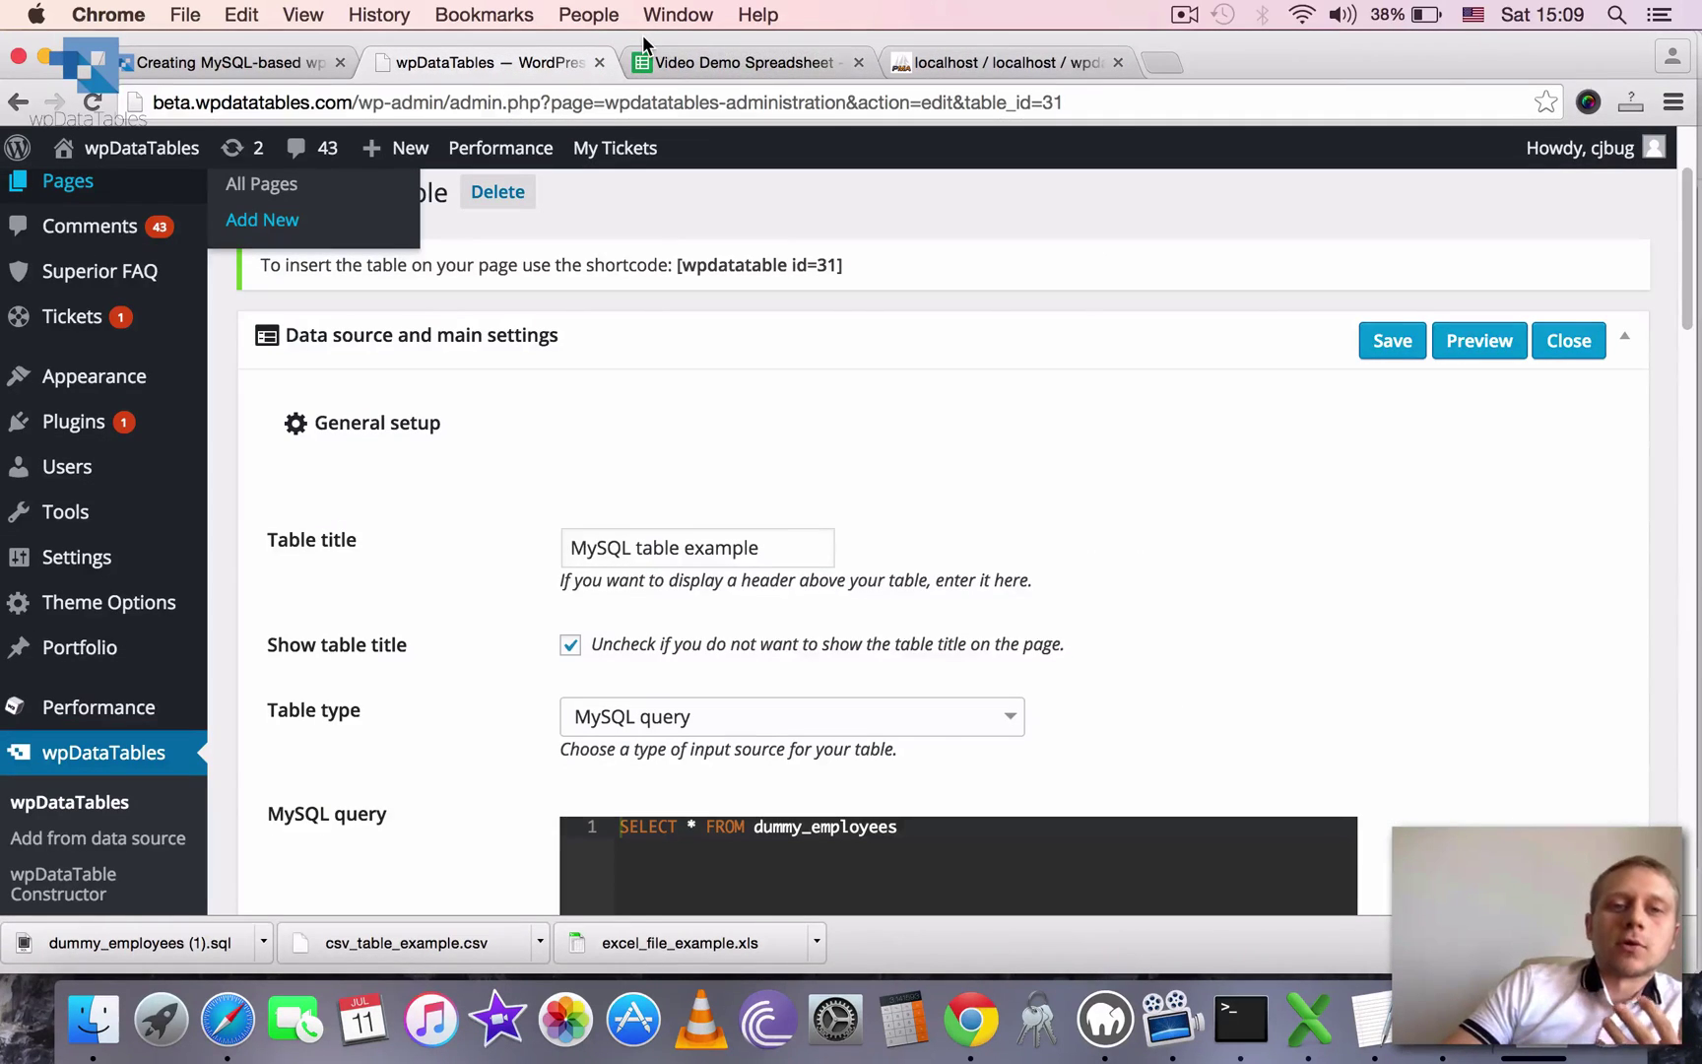
{"action": "left_click_drag", "start_coordinate": [642, 35], "coordinate": [646, 35]}
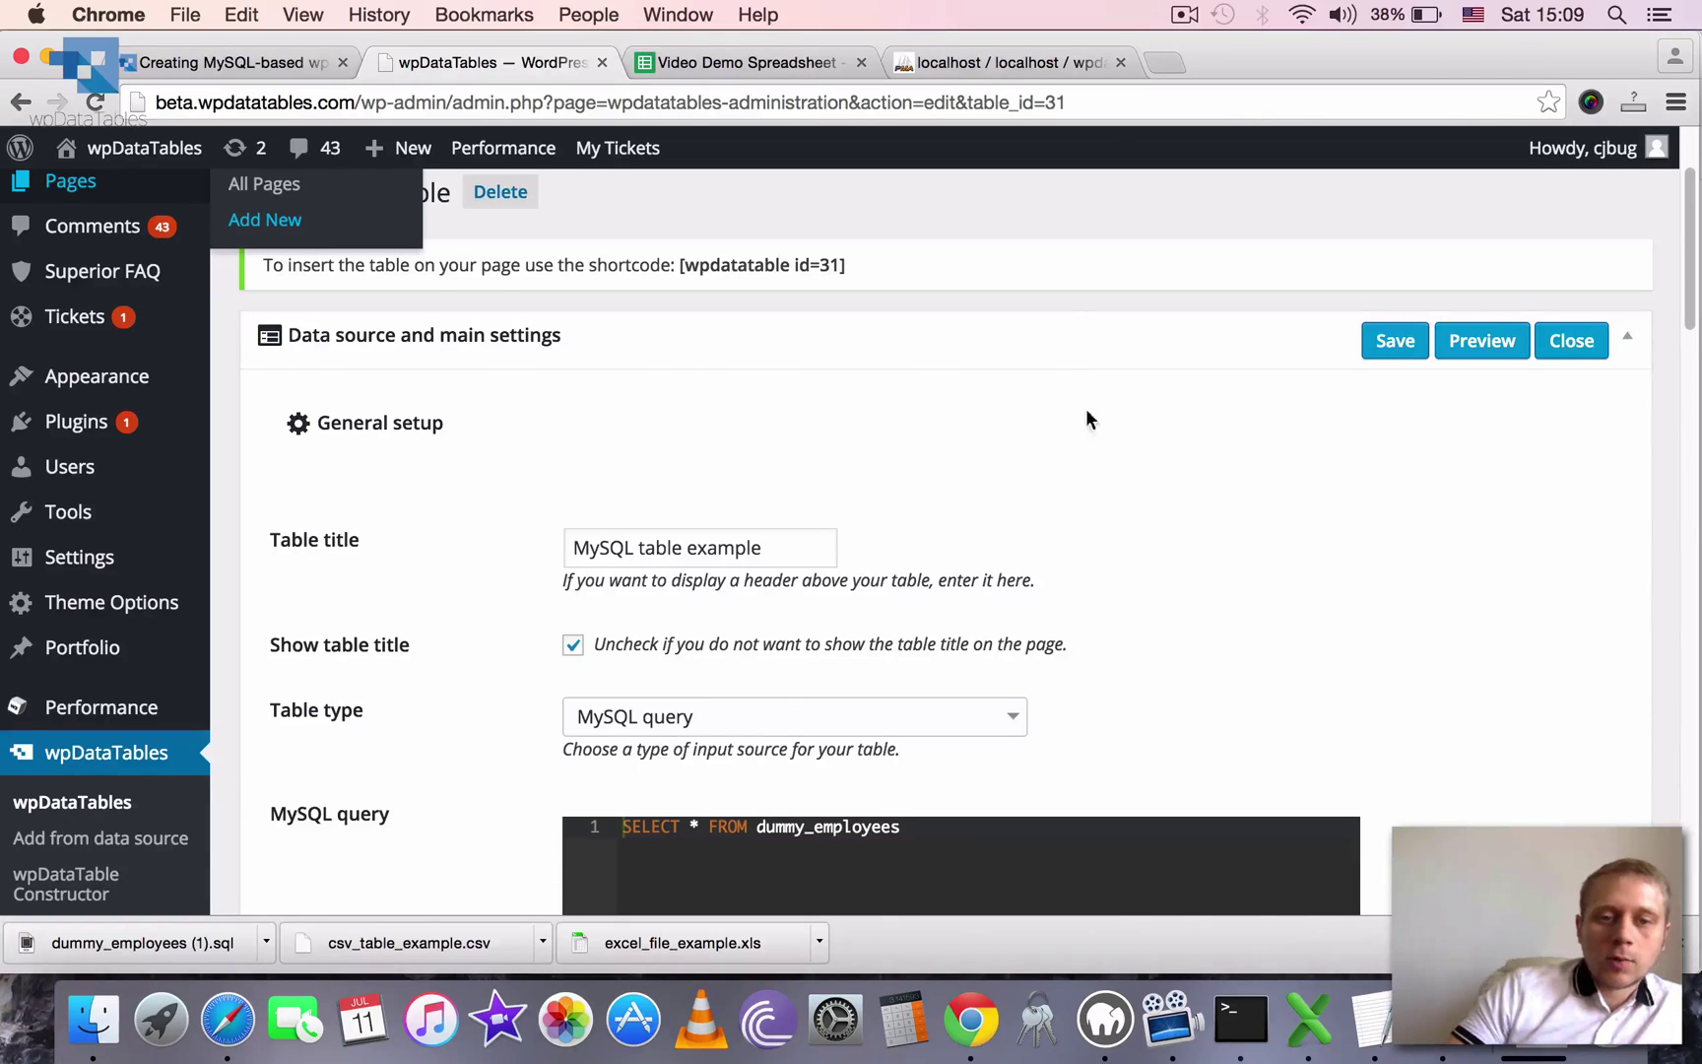
- Scroll through the Edit wpDataTable settings for the MySQL table example
{"action": "scroll", "coordinate": [1106, 434], "scroll_direction": "down", "scroll_amount": 10}
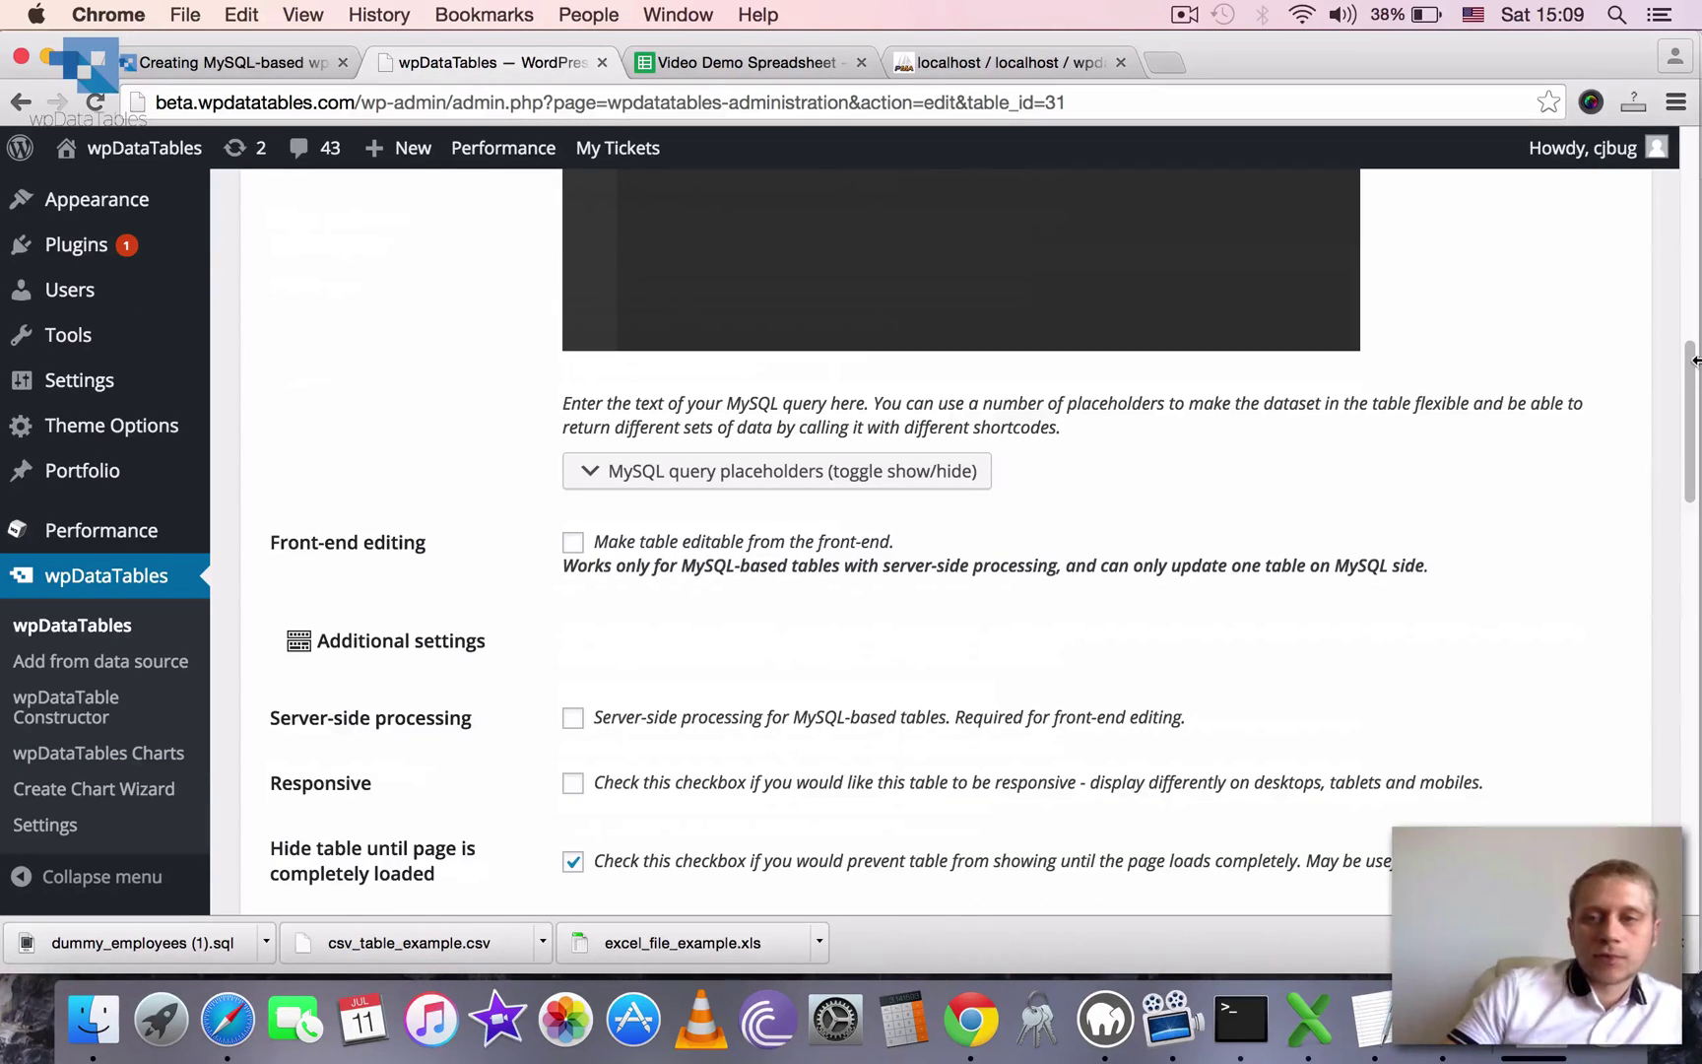
{"action": "left_click_drag", "start_coordinate": [1692, 376], "coordinate": [1694, 296]}
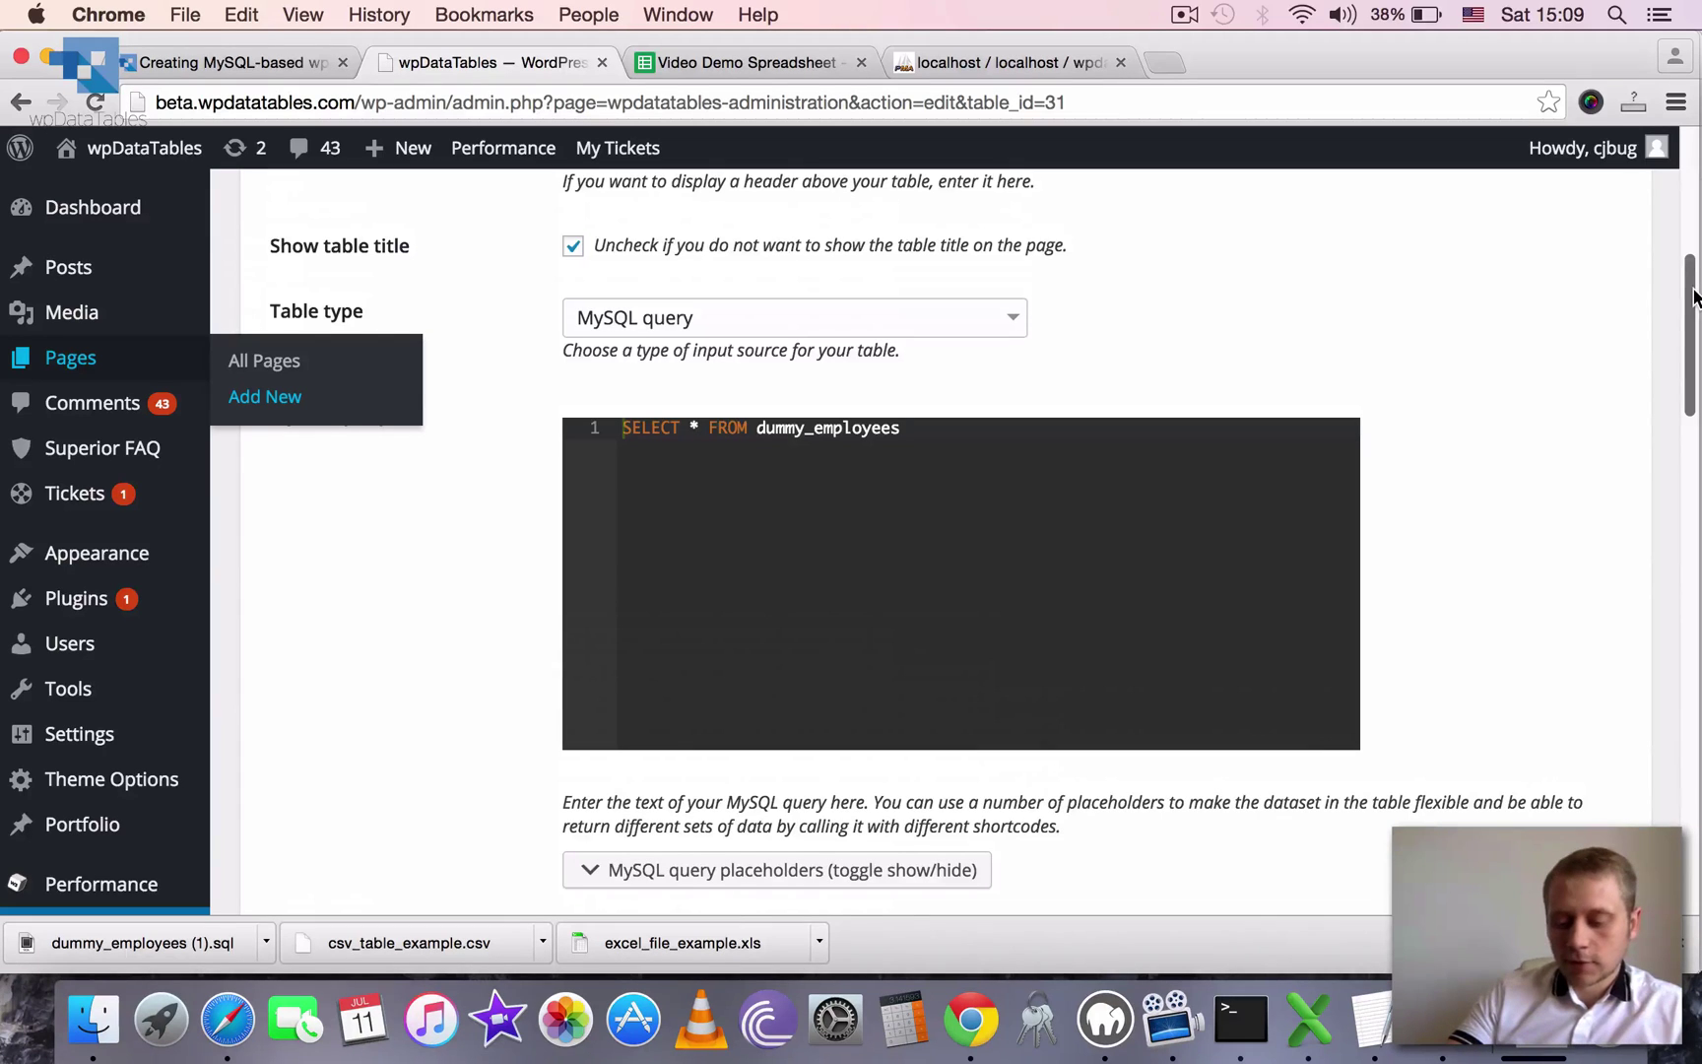
{"action": "left_click_drag", "start_coordinate": [1694, 295], "coordinate": [1640, 440]}
{"action": "scroll", "coordinate": [1641, 440], "scroll_direction": "up", "scroll_amount": 10}
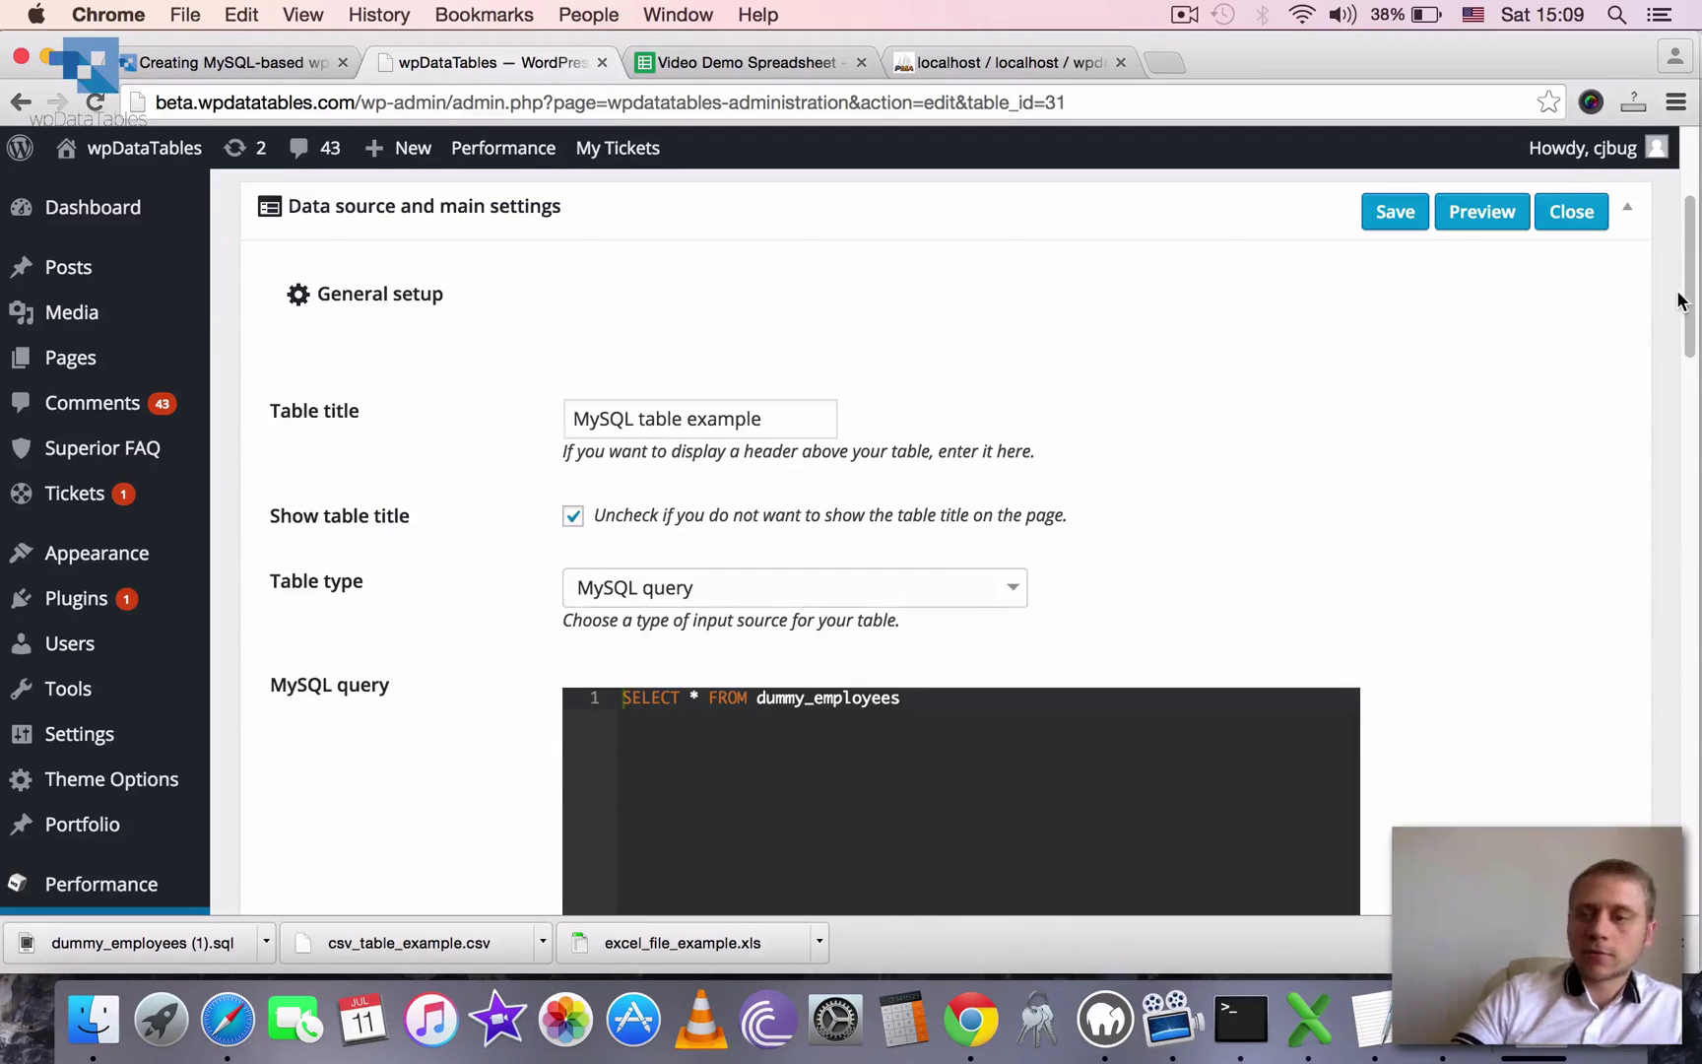
{"action": "scroll", "coordinate": [1686, 266], "scroll_direction": "up", "scroll_amount": 2}
{"action": "scroll", "coordinate": [1688, 257], "scroll_direction": "down", "scroll_amount": 5}
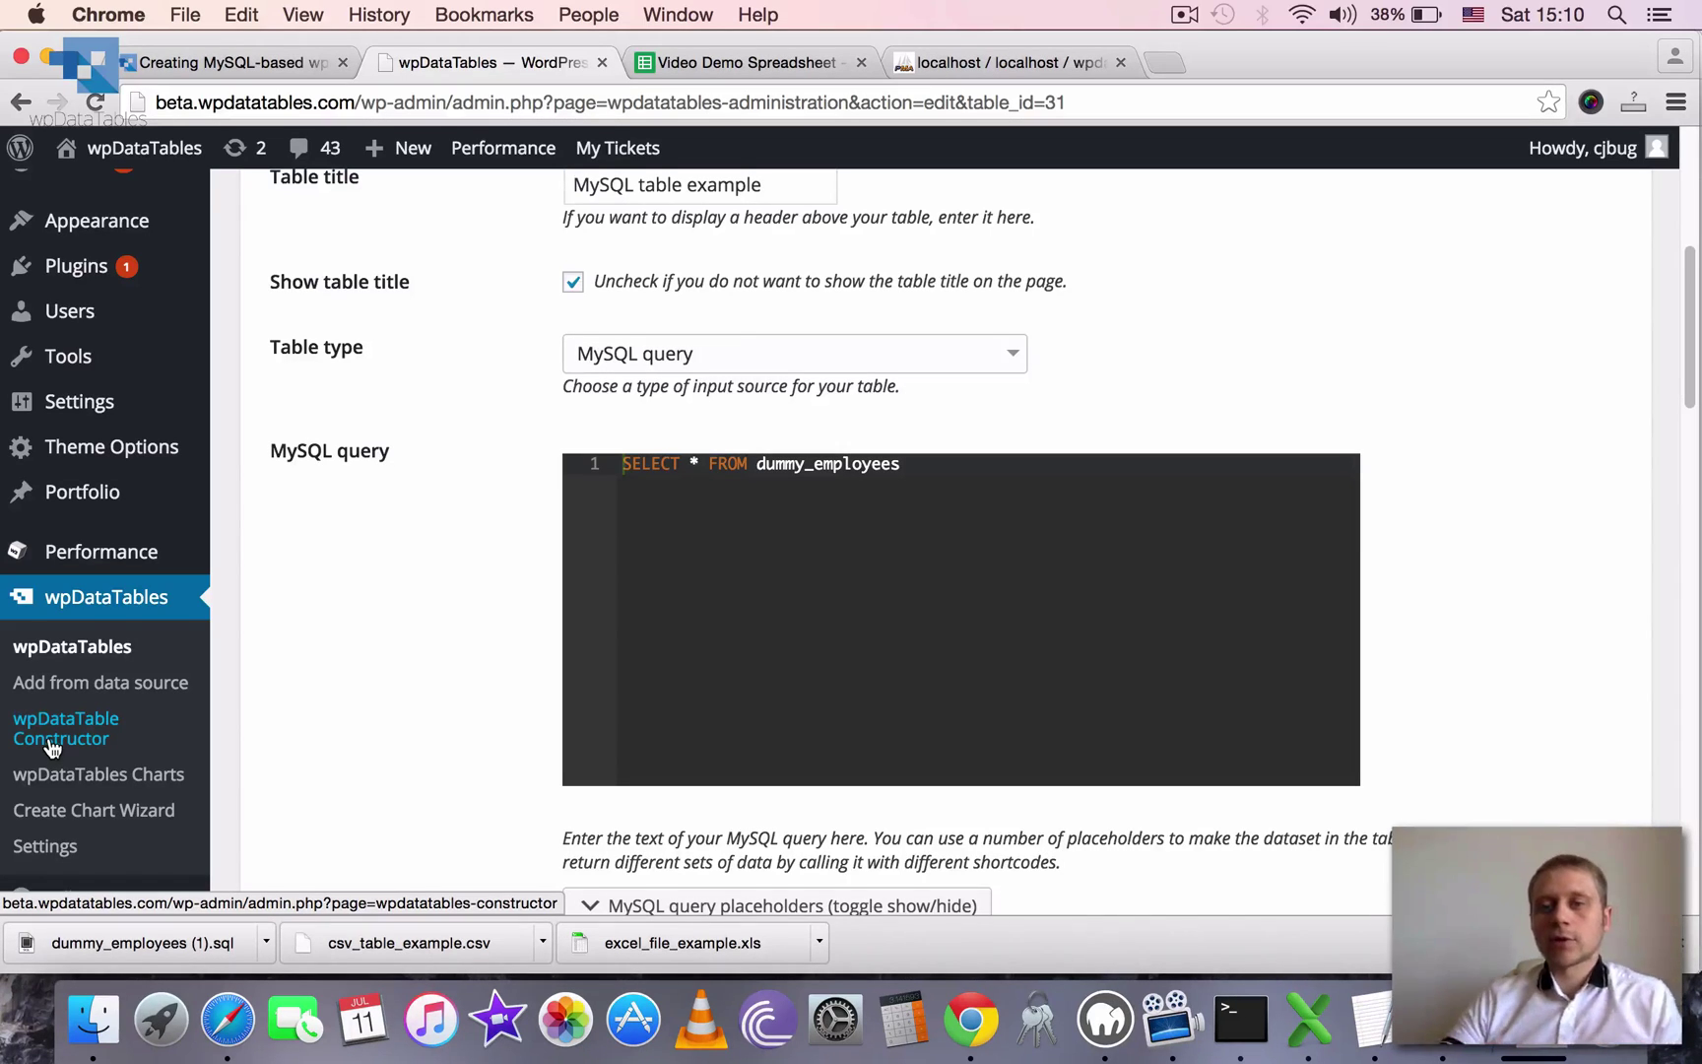
{"action": "left_click_drag", "start_coordinate": [1692, 315], "coordinate": [1686, 246]}
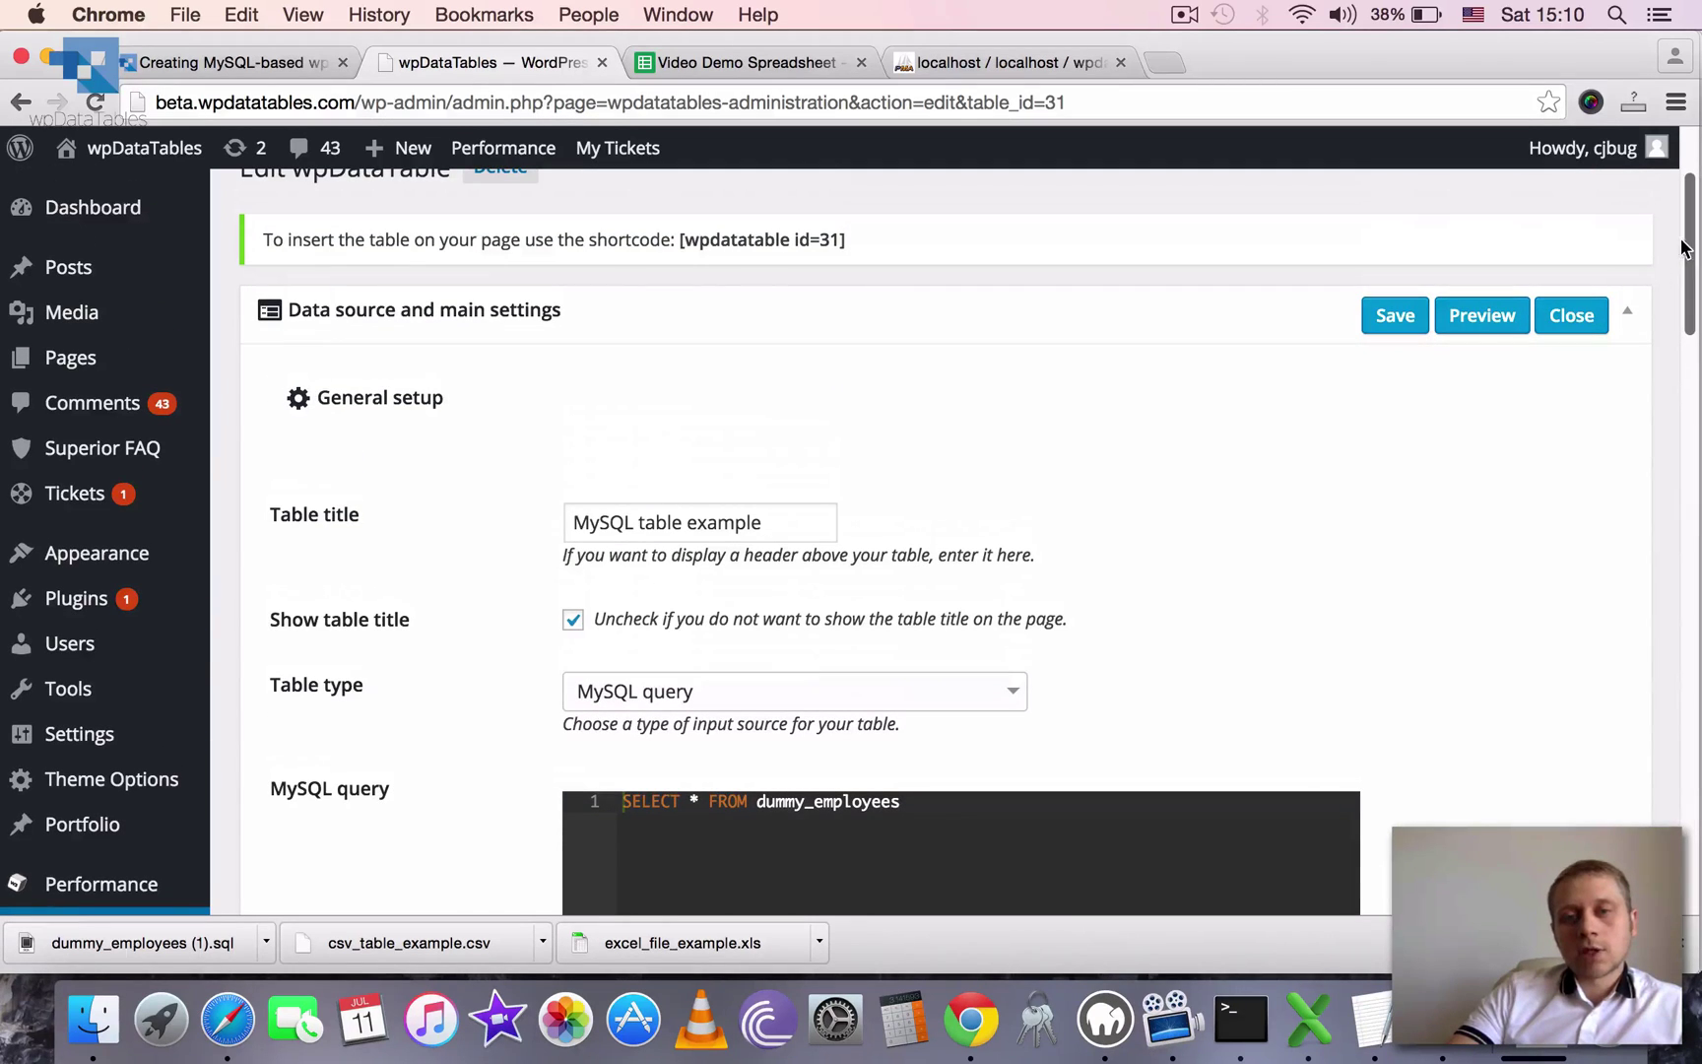